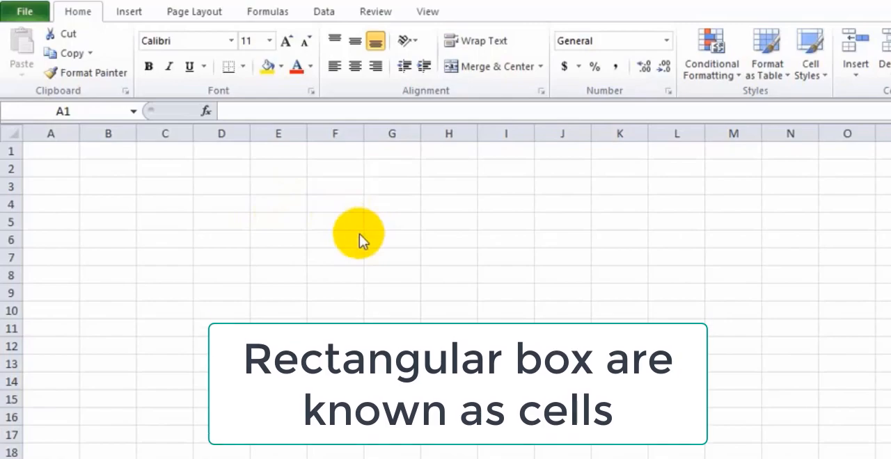
Make row 5 slightly taller and select the whole of row 3
{"action": "left_click", "coordinate": [328, 220]}
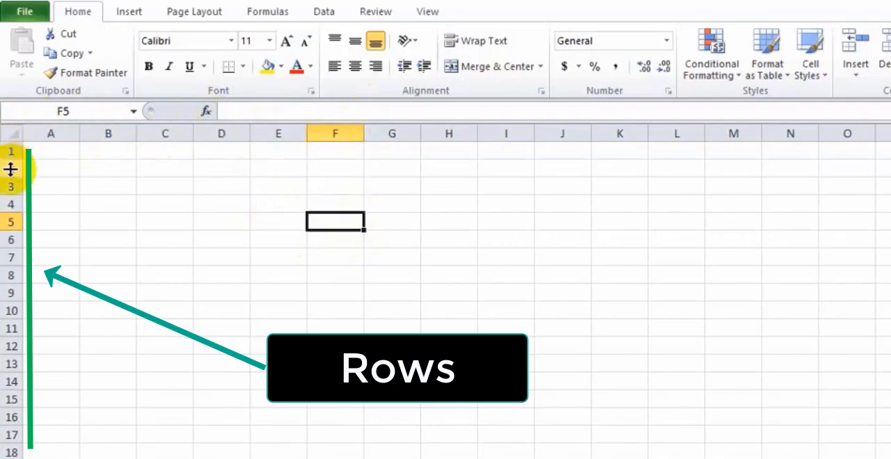
{"action": "left_click_drag", "start_coordinate": [7, 232], "coordinate": [7, 238]}
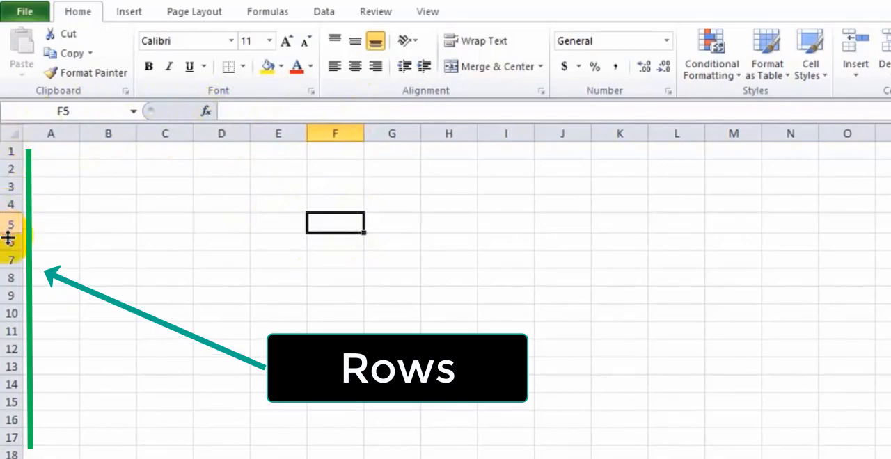
{"action": "left_click", "coordinate": [9, 202]}
{"action": "left_click", "coordinate": [10, 187]}
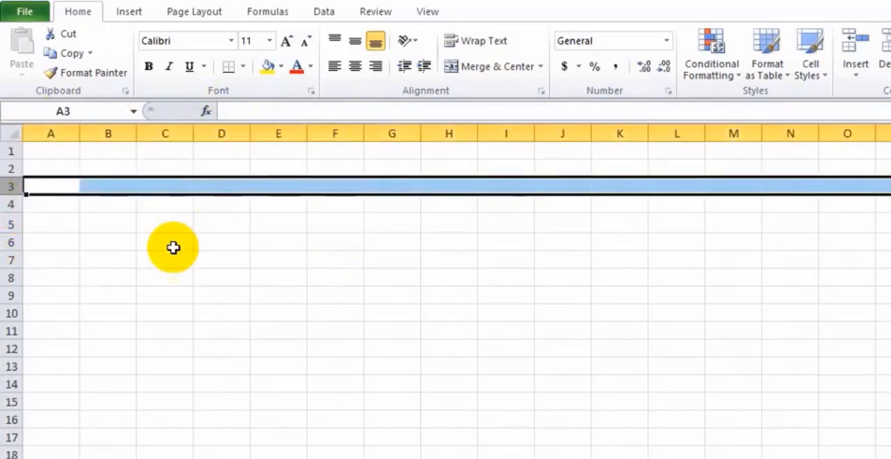
Examine the cell references of C6, C5 and E2, and the formula entry line for C5
{"action": "left_click", "coordinate": [98, 111]}
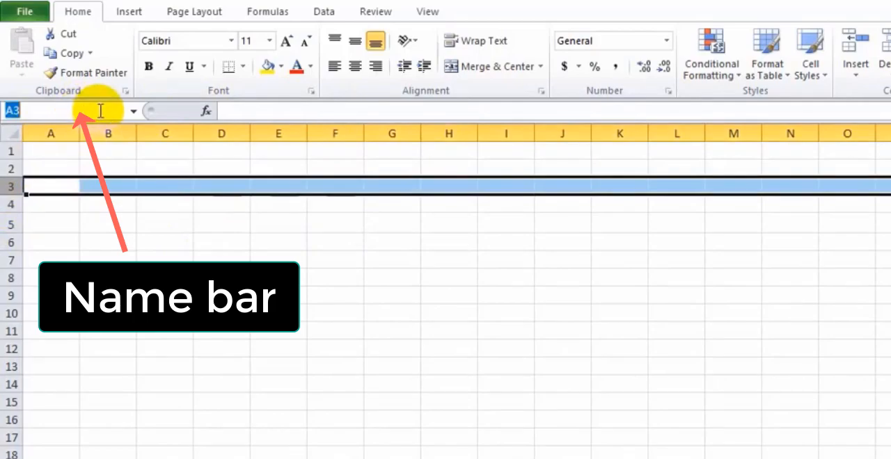
{"action": "left_click", "coordinate": [151, 245]}
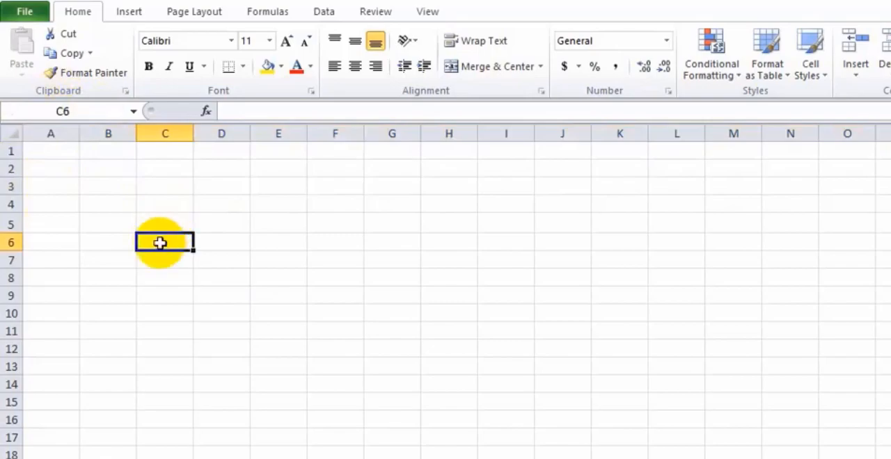
{"action": "left_click", "coordinate": [165, 220]}
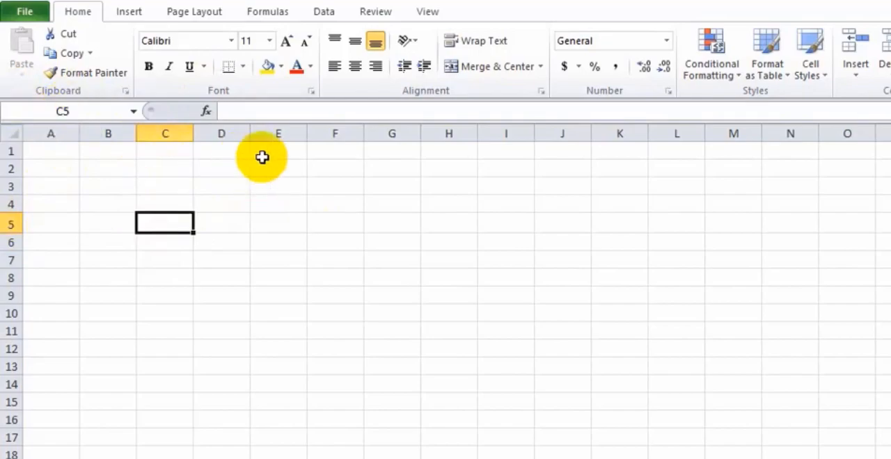
{"action": "left_click", "coordinate": [280, 169]}
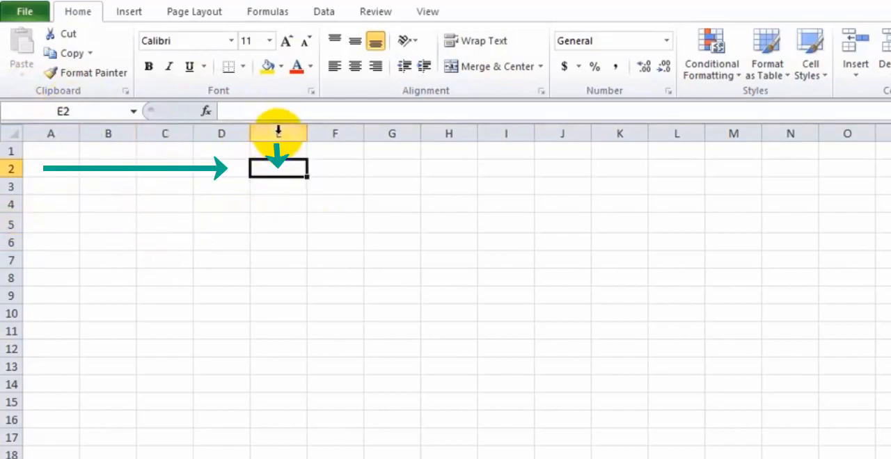
{"action": "left_click", "coordinate": [83, 112]}
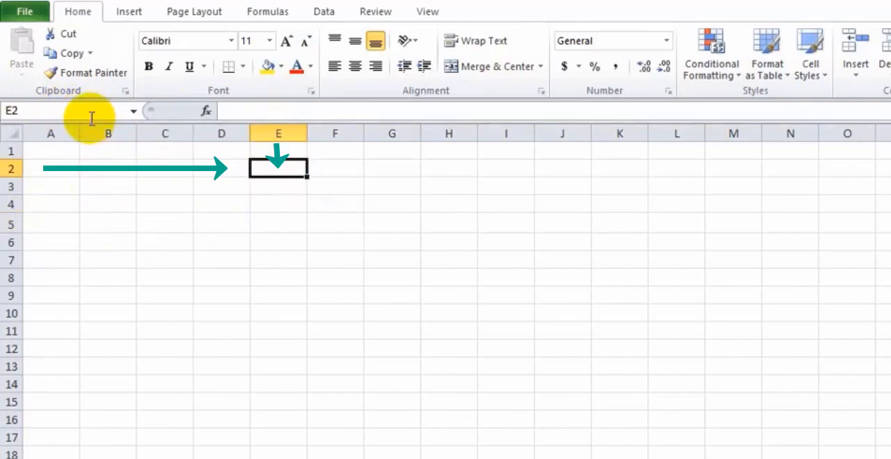
{"action": "left_click", "coordinate": [149, 223]}
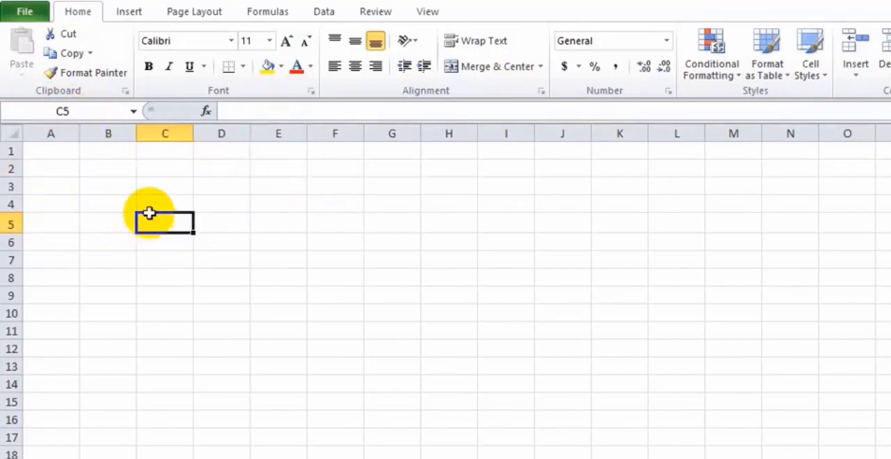
{"action": "left_click", "coordinate": [240, 115]}
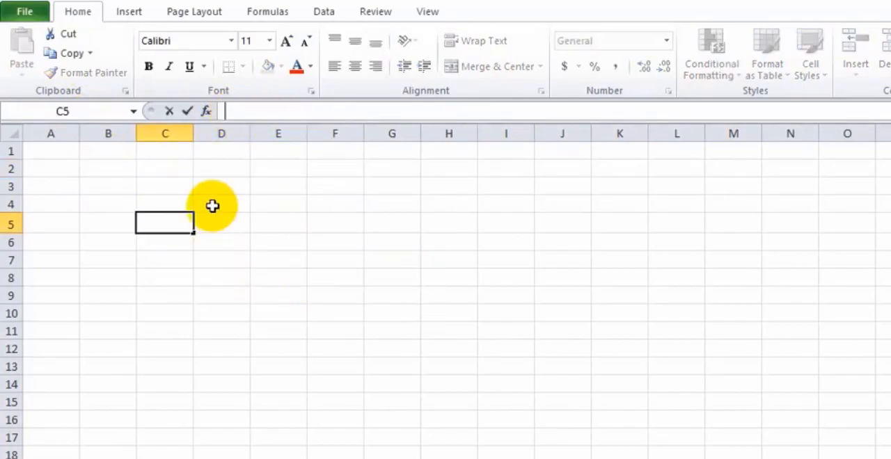
Enter 100 in cell D5, 200 in D6 and 20 in E6
{"action": "left_click", "coordinate": [229, 225]}
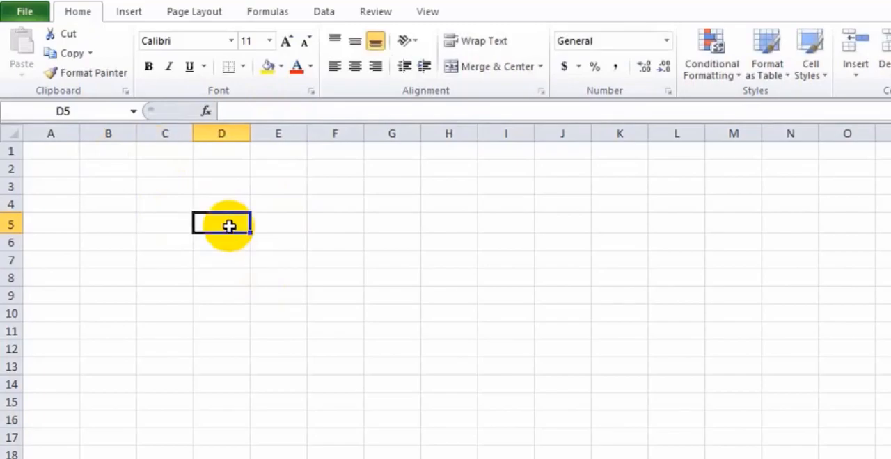
{"action": "type", "text": "100"}
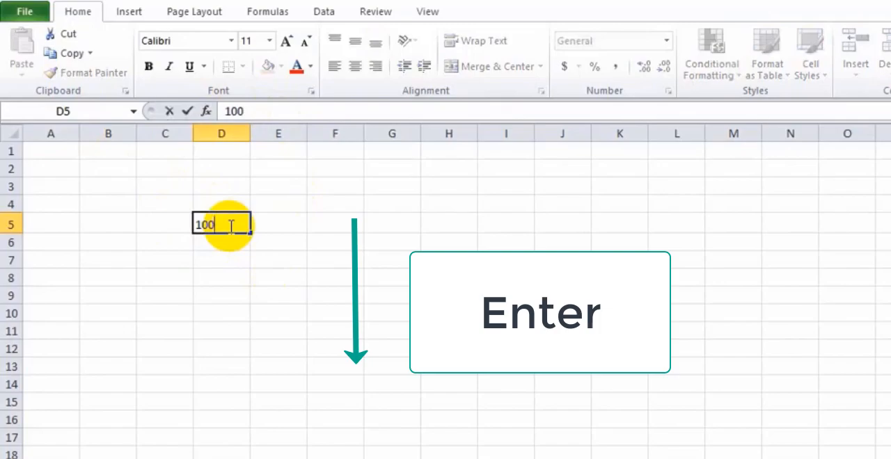
{"action": "key", "text": "Return"}
{"action": "type", "text": "200"}
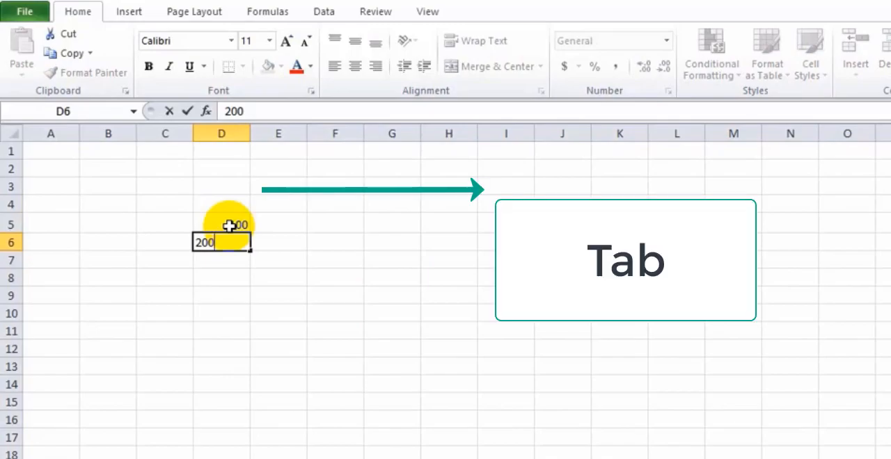
{"action": "key", "text": "Tab"}
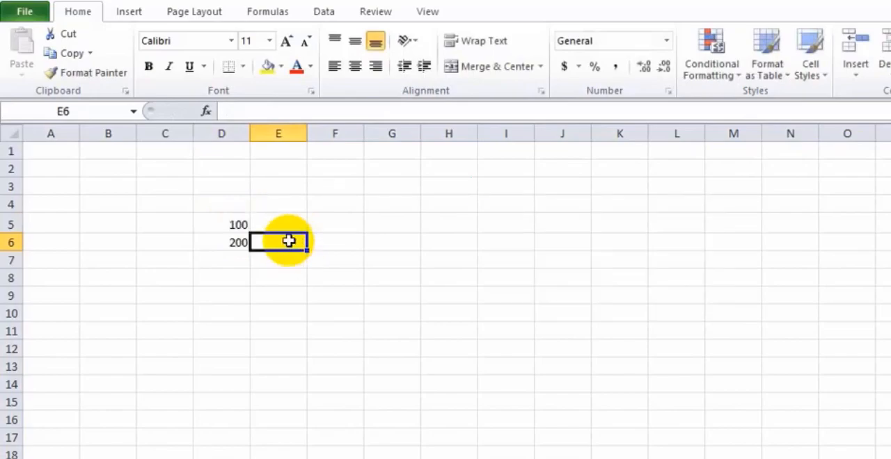
{"action": "type", "text": "20"}
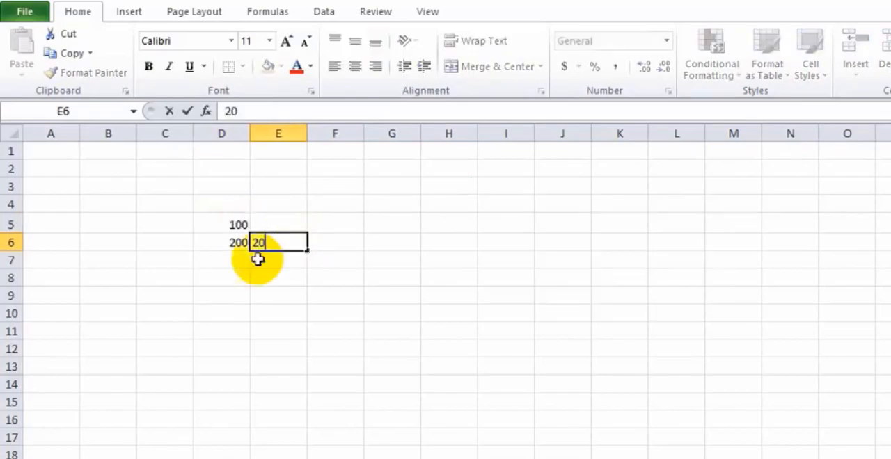
Fill in the remaining numbers: 300 in D7, 30 in E7 and 10 in E5
{"action": "left_click", "coordinate": [228, 259]}
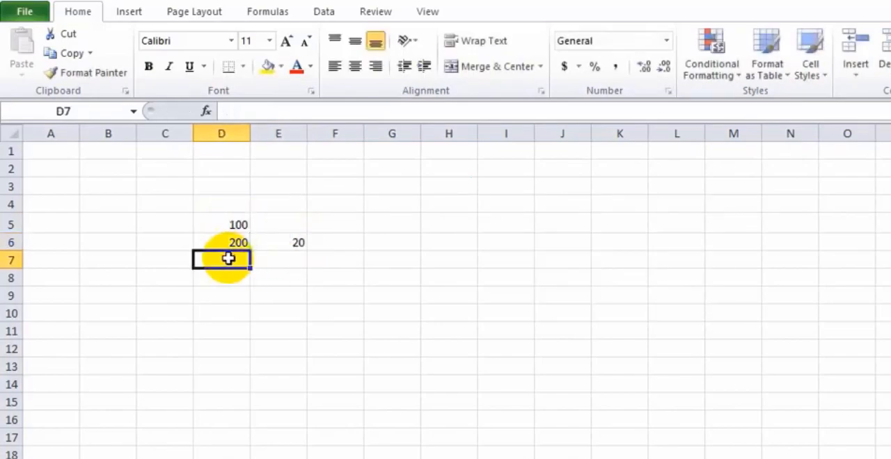
{"action": "type", "text": "300"}
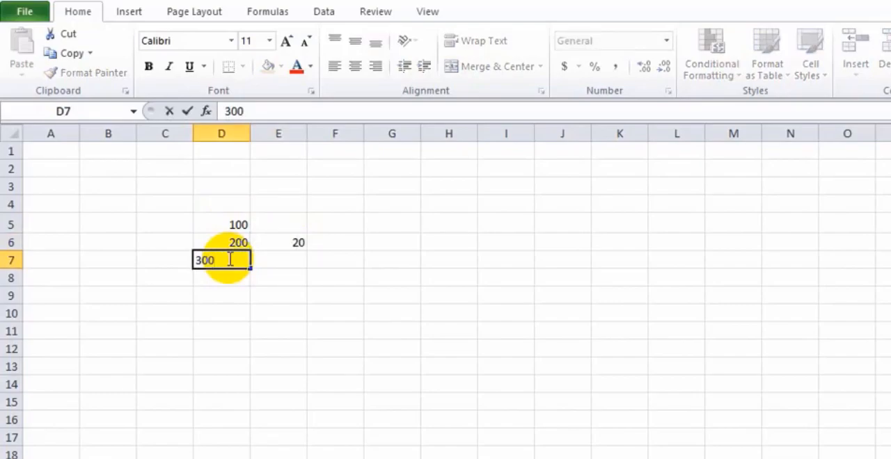
{"action": "key", "text": "Tab"}
{"action": "type", "text": "3"}
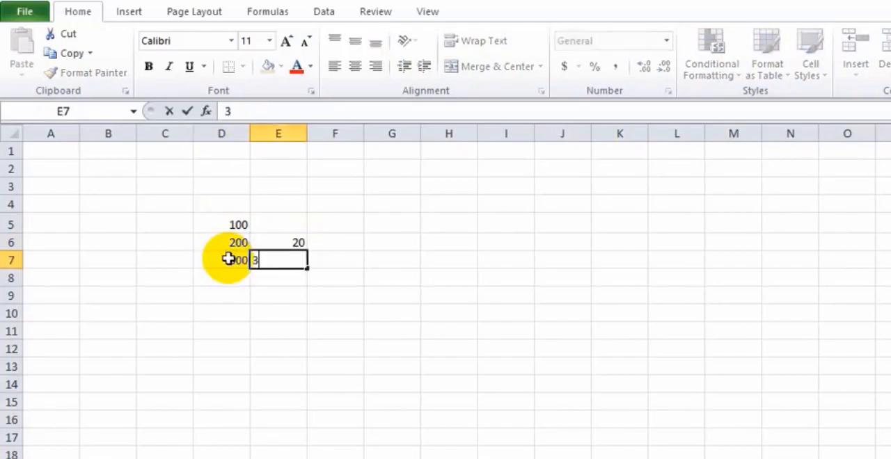
{"action": "left_click", "coordinate": [268, 228]}
{"action": "type", "text": "10"}
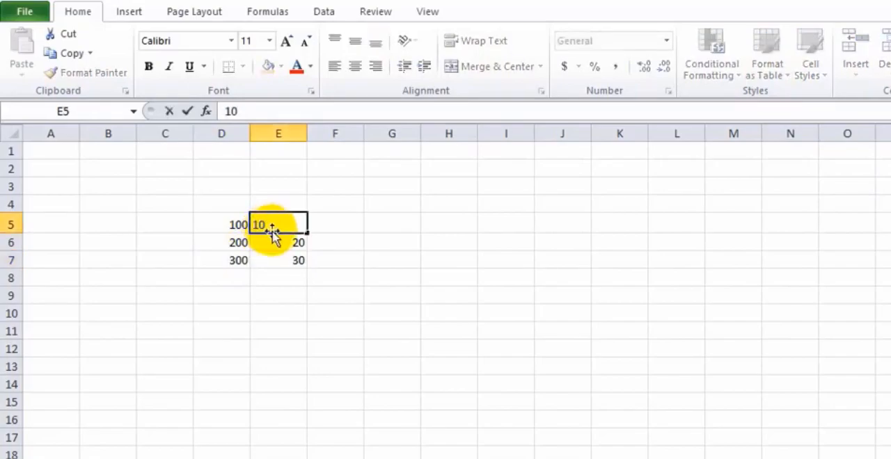
Add up the first column's numbers in D8 with the typed formula =100+200+300
{"action": "left_click", "coordinate": [235, 278]}
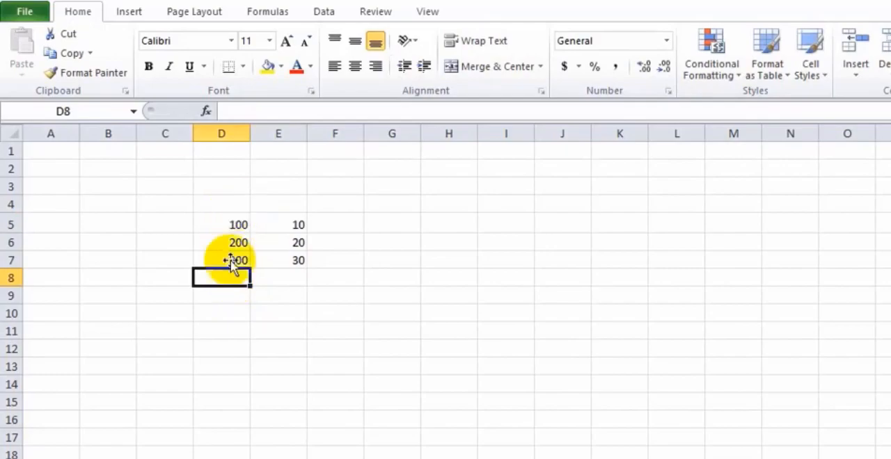
{"action": "double_click", "coordinate": [212, 284]}
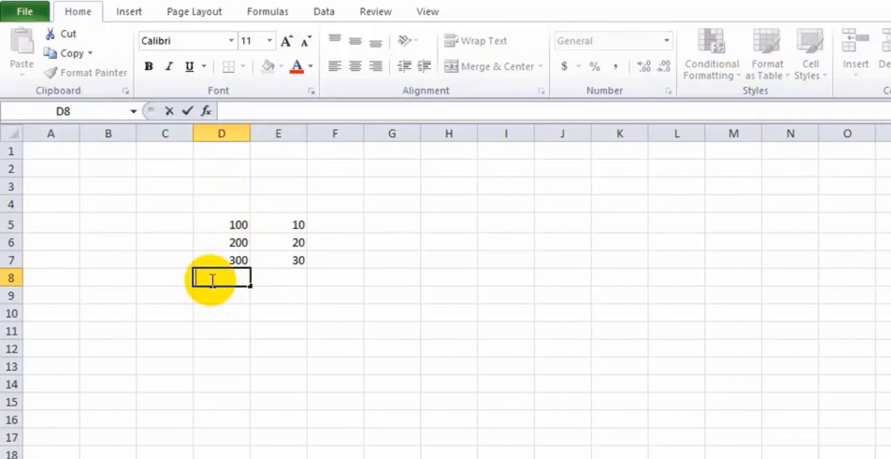
{"action": "type", "text": "="}
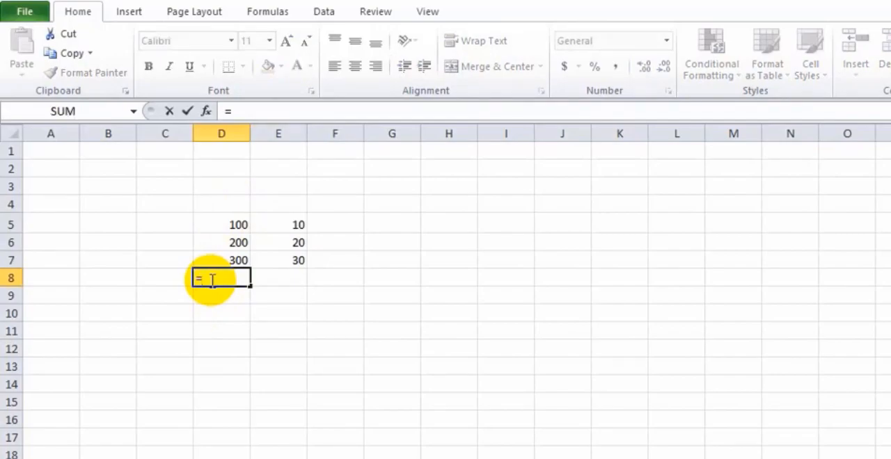
{"action": "type", "text": "100"}
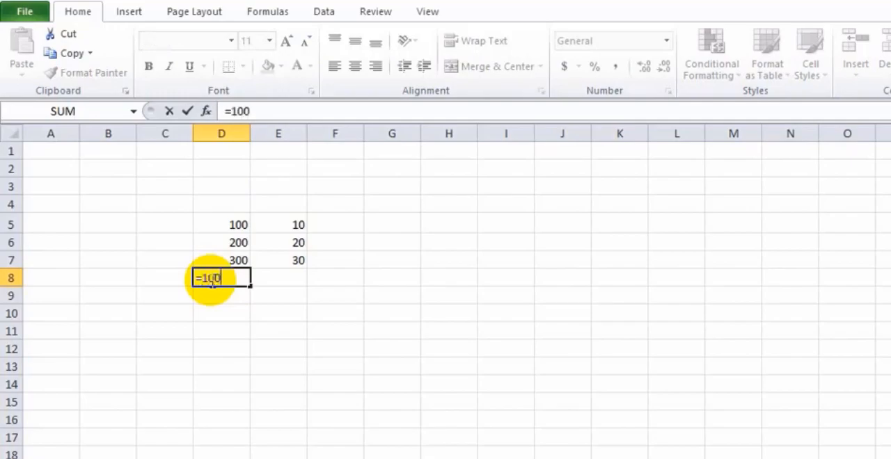
{"action": "type", "text": "+200+300"}
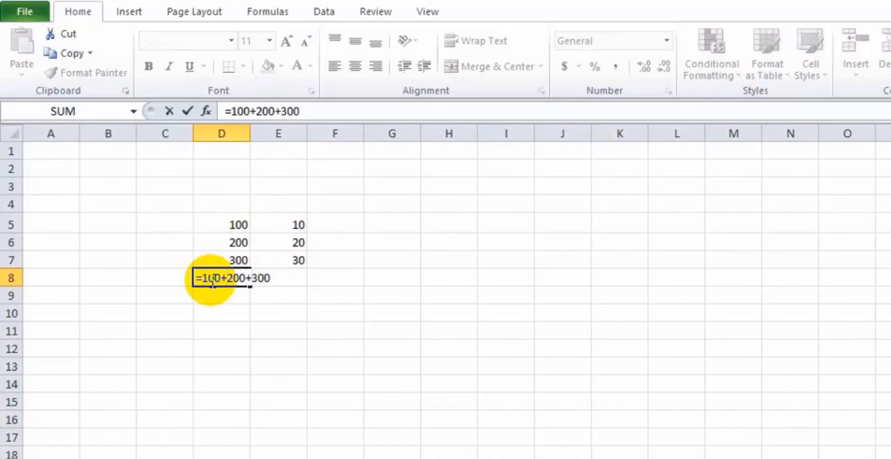
{"action": "key", "text": "Return"}
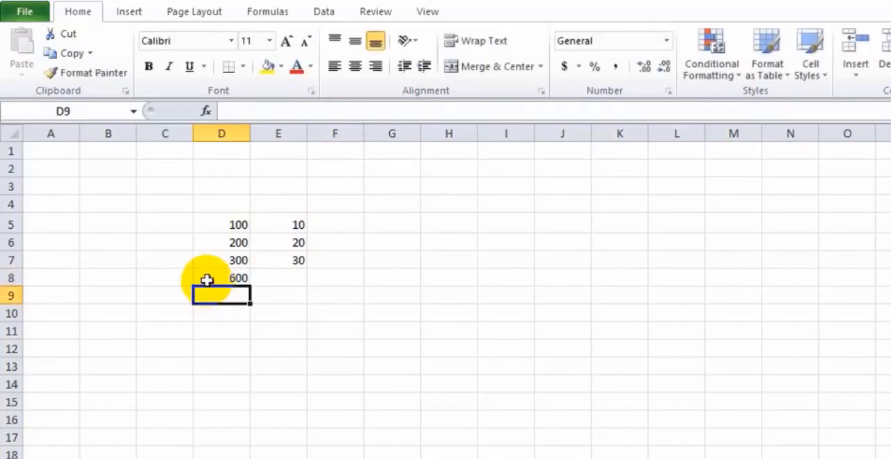
Replace the typed numbers in D8's formula with a SUM over the cell range, making it =SUM(D5:D7)
{"action": "left_click", "coordinate": [208, 277]}
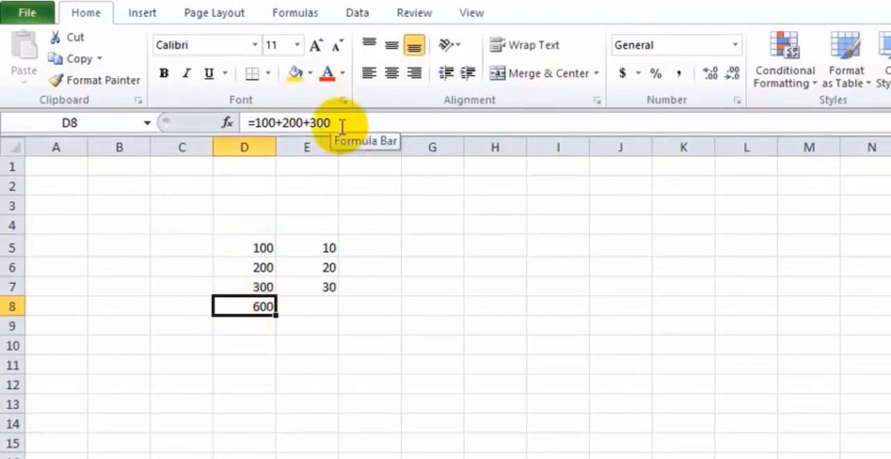
{"action": "left_click_drag", "start_coordinate": [342, 123], "coordinate": [253, 123]}
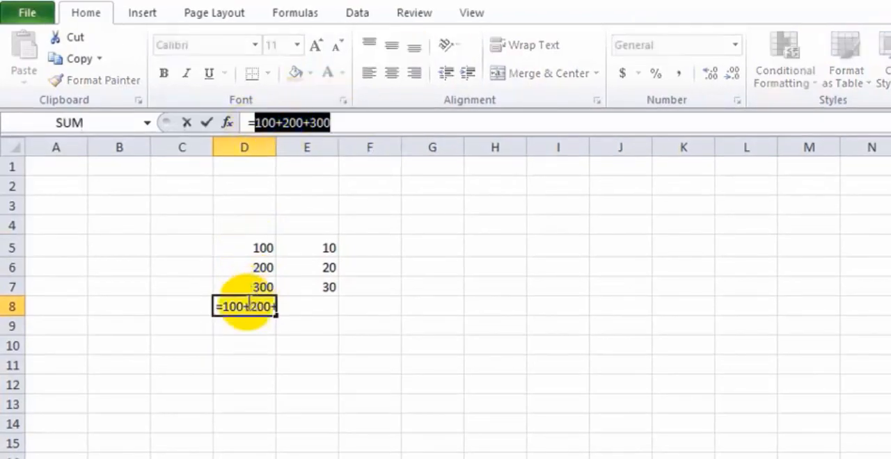
{"action": "left_click_drag", "start_coordinate": [218, 307], "coordinate": [294, 309]}
{"action": "key", "text": "BackSpace"}
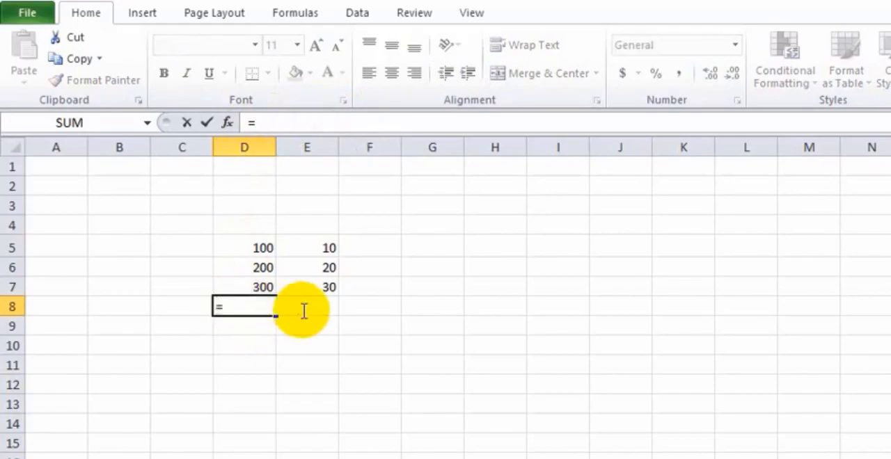
{"action": "type", "text": "su"}
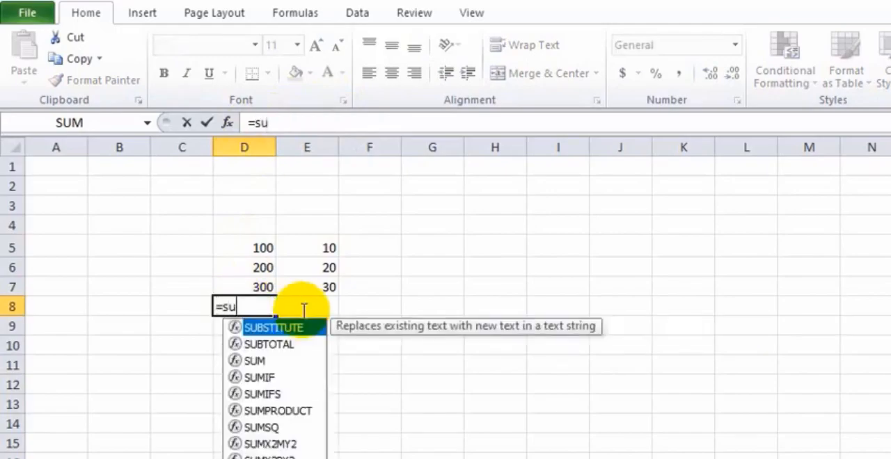
{"action": "type", "text": "m("}
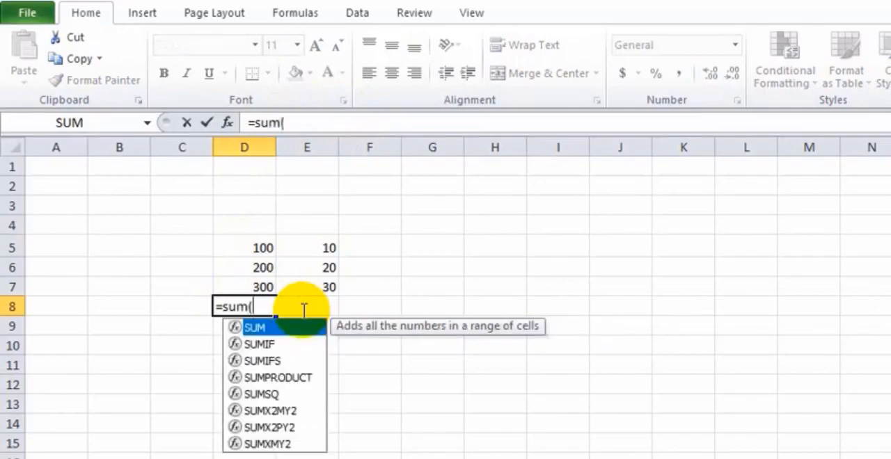
{"action": "left_click", "coordinate": [262, 247]}
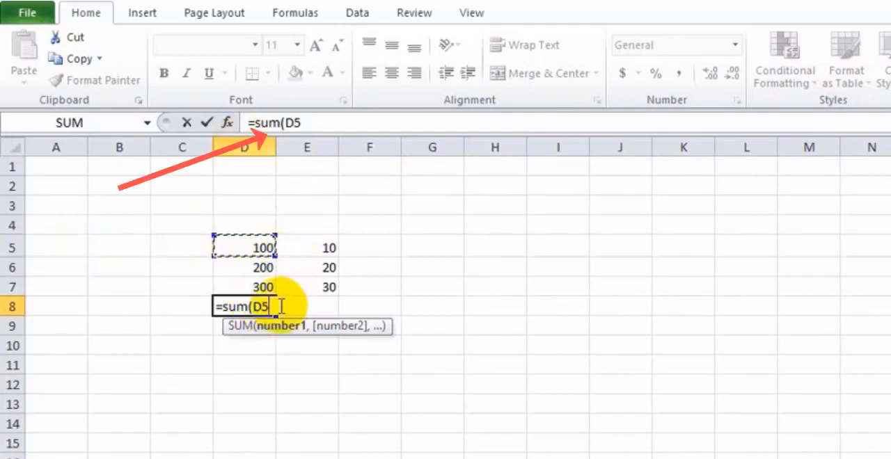
{"action": "type", "text": ":D5"}
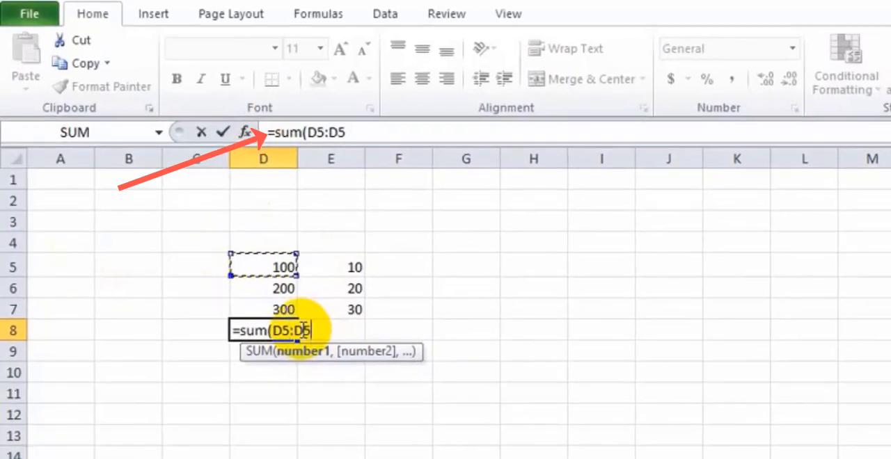
{"action": "key", "text": "BackSpace"}
{"action": "key", "text": "BackSpace"}
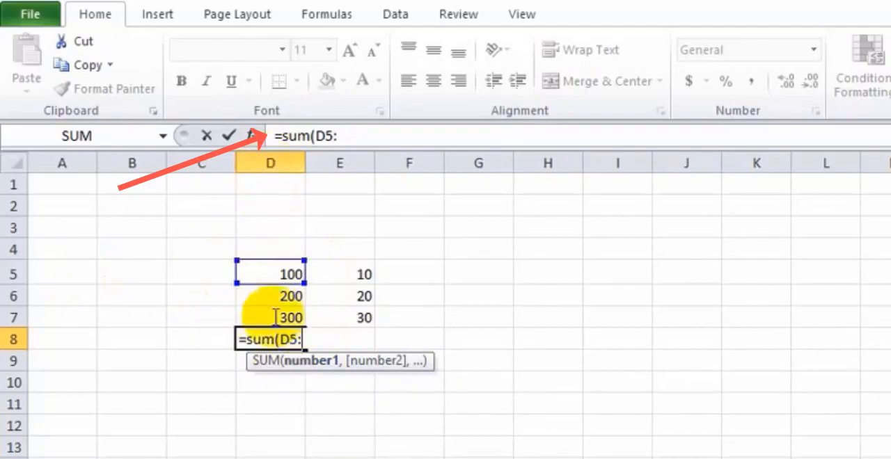
{"action": "type", "text": "d"}
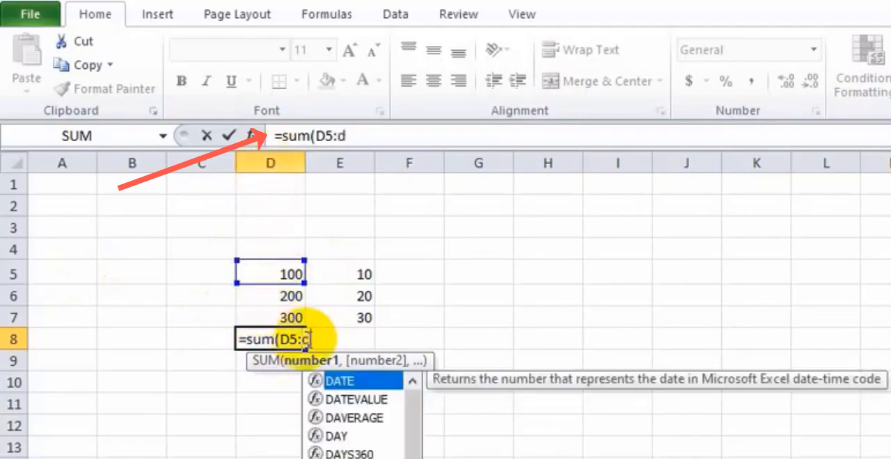
{"action": "type", "text": "7"}
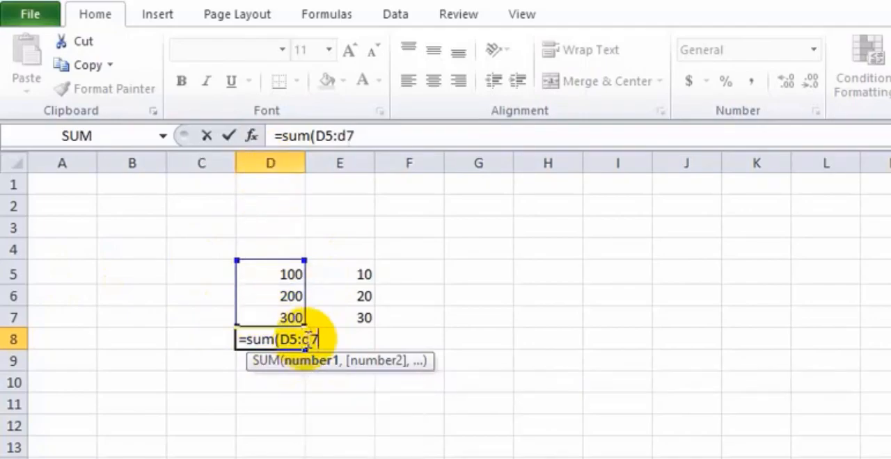
{"action": "key", "text": "Return"}
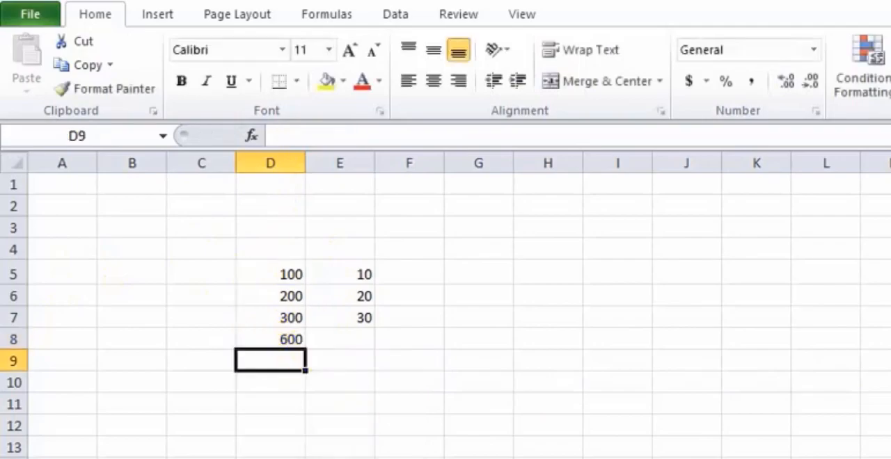
Copy the SUM formula from D8 across to E8 and check the copied formula's cell range
{"action": "left_click", "coordinate": [286, 275]}
{"action": "left_click", "coordinate": [287, 340]}
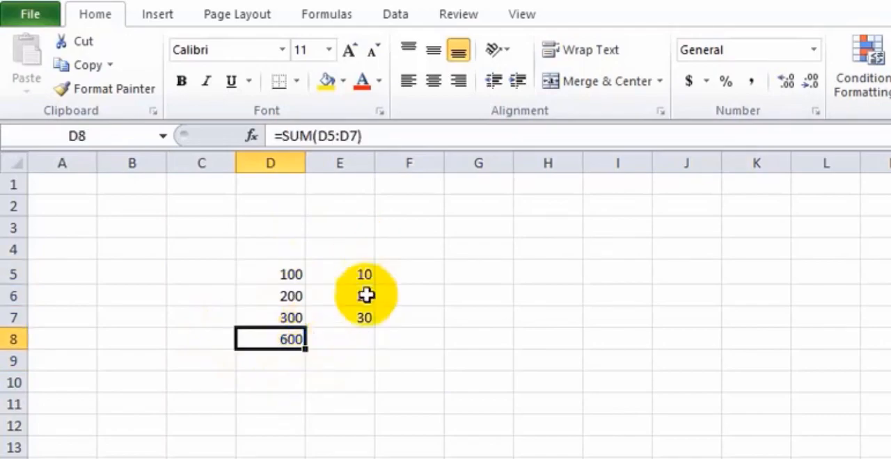
{"action": "left_click", "coordinate": [358, 343]}
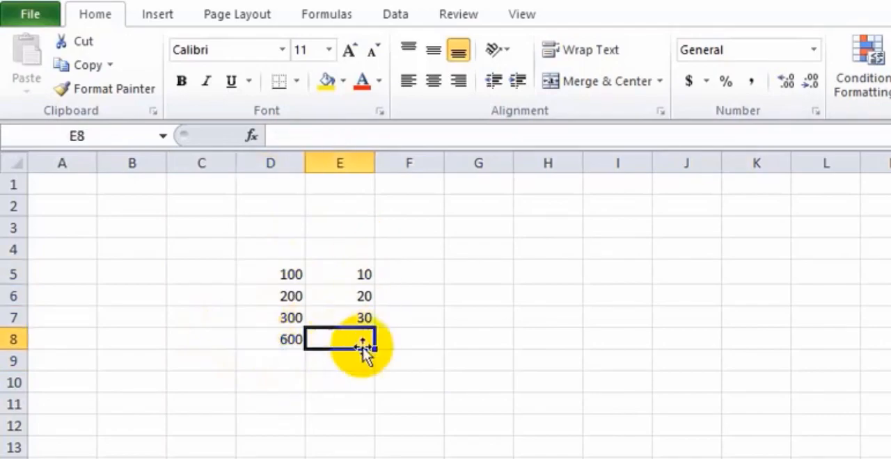
{"action": "left_click", "coordinate": [290, 342]}
{"action": "left_click_drag", "start_coordinate": [307, 349], "coordinate": [356, 342]}
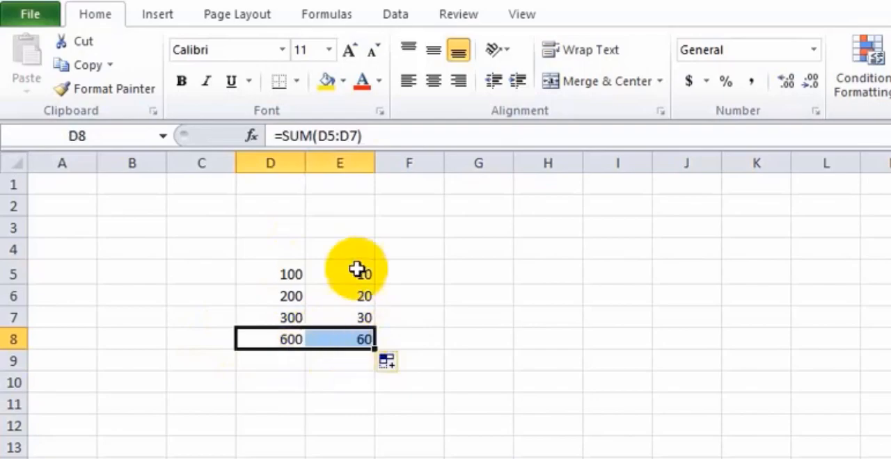
{"action": "left_click", "coordinate": [363, 339]}
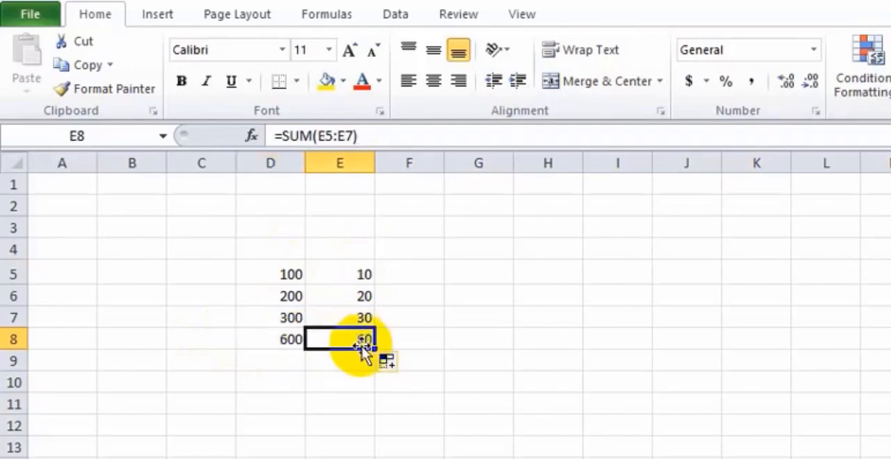
Test the second column's total by changing E5 to 1000, and restore E5 to 10
{"action": "double_click", "coordinate": [365, 273]}
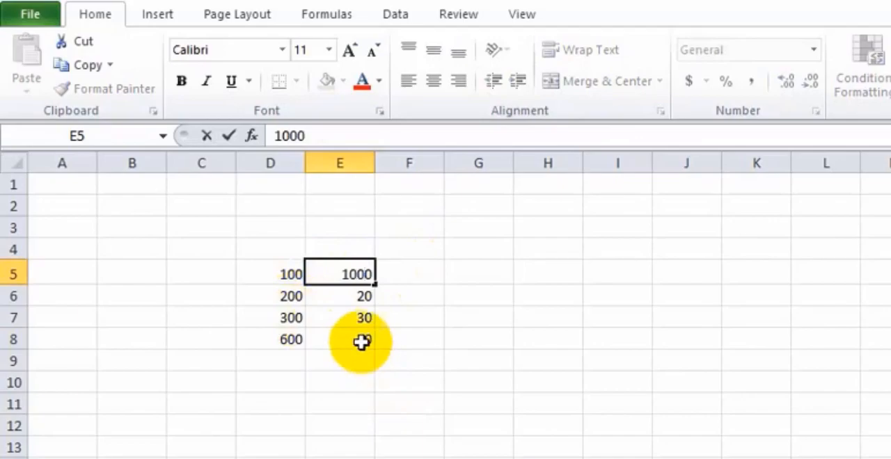
{"action": "key", "text": "Return"}
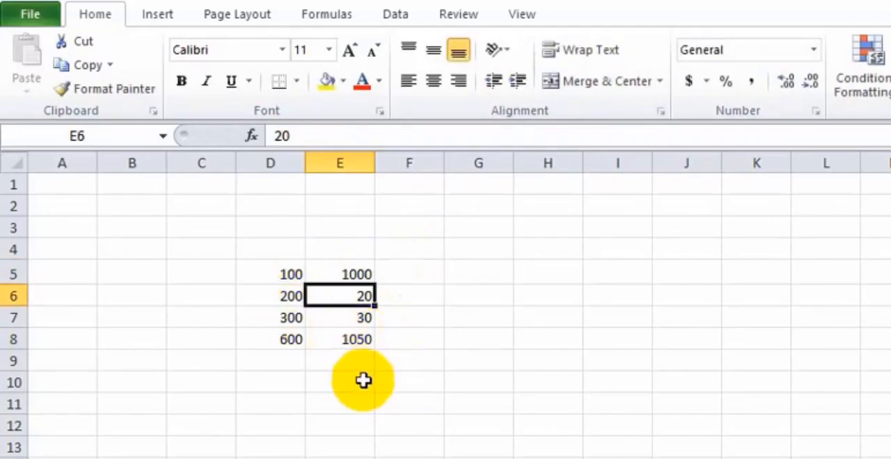
{"action": "double_click", "coordinate": [364, 275]}
{"action": "key", "text": "BackSpace"}
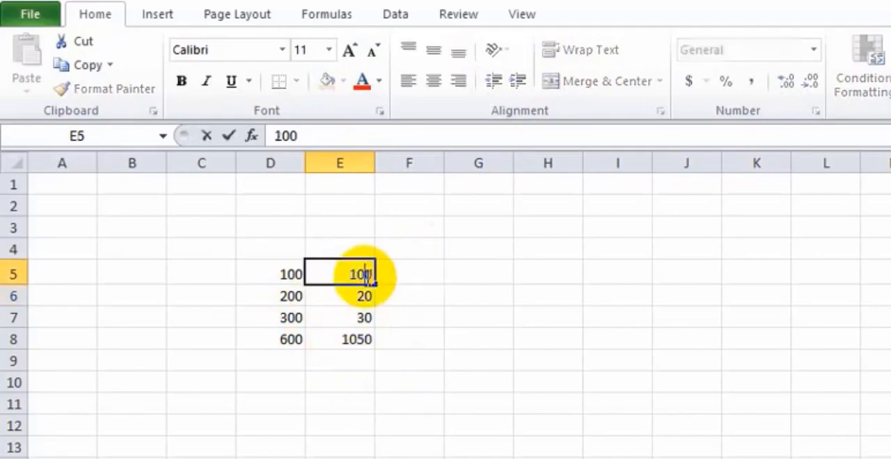
{"action": "left_click", "coordinate": [416, 276]}
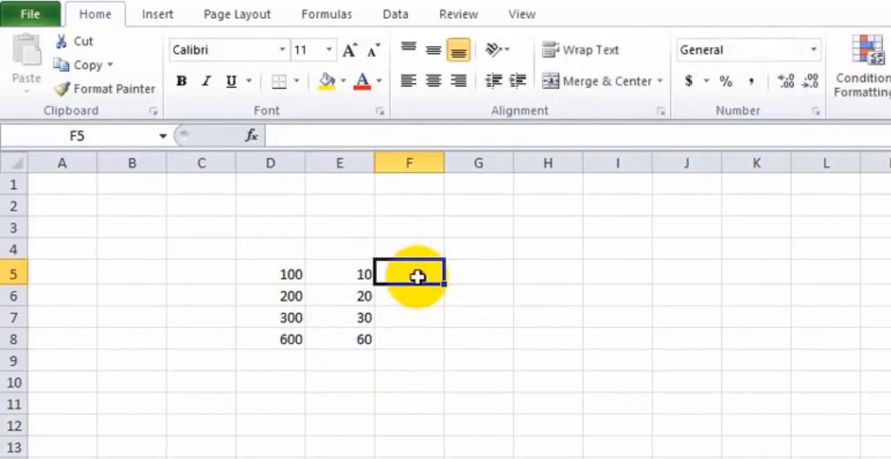
Subtract E5 from D5 in cell F5 with the formula =D5-E5
{"action": "double_click", "coordinate": [394, 279]}
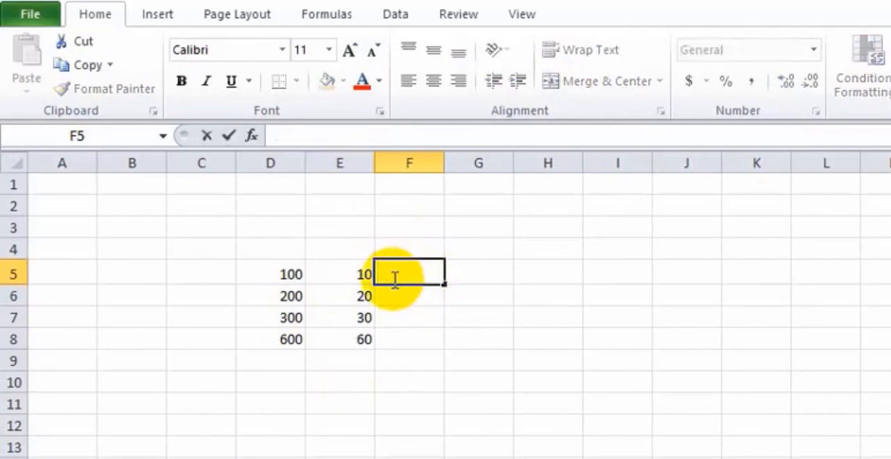
{"action": "type", "text": "="}
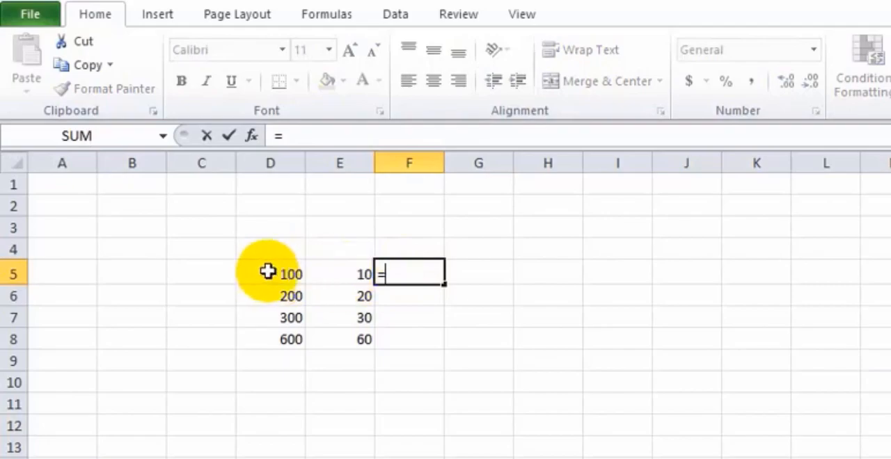
{"action": "type", "text": "d"}
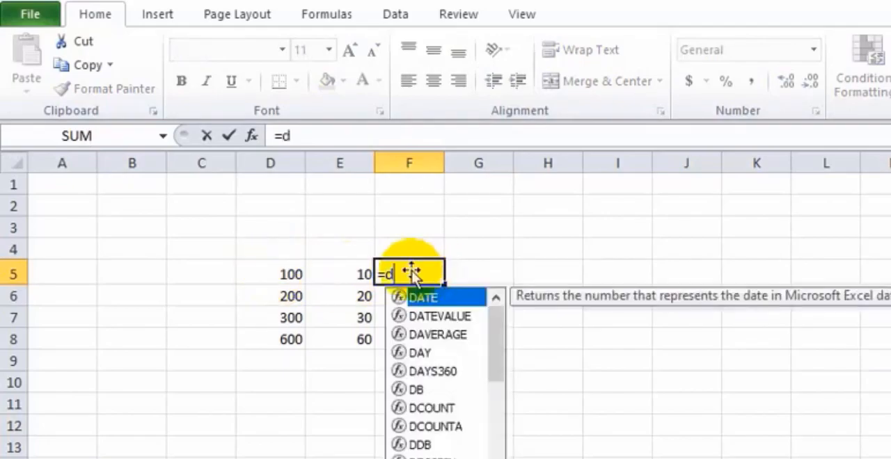
{"action": "key", "text": "Escape"}
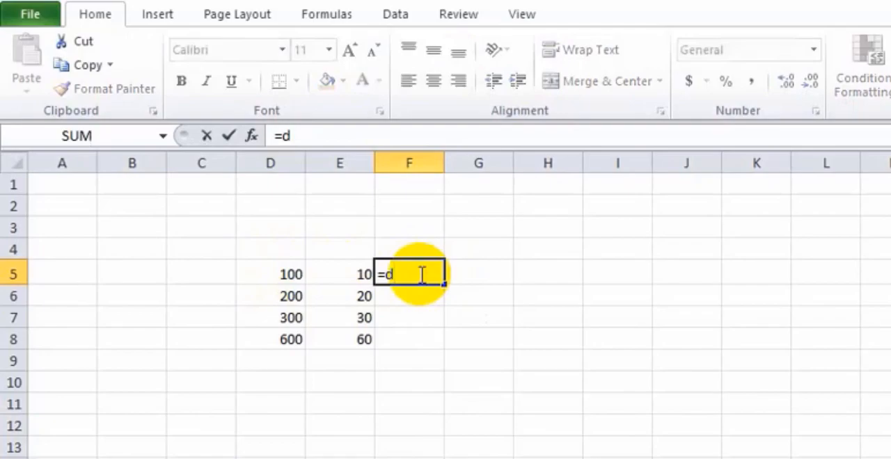
{"action": "type", "text": "5-"}
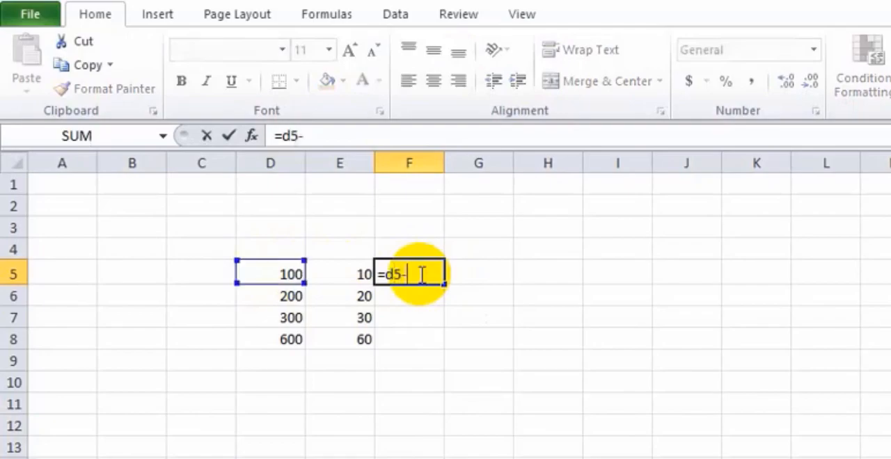
{"action": "left_click", "coordinate": [362, 275]}
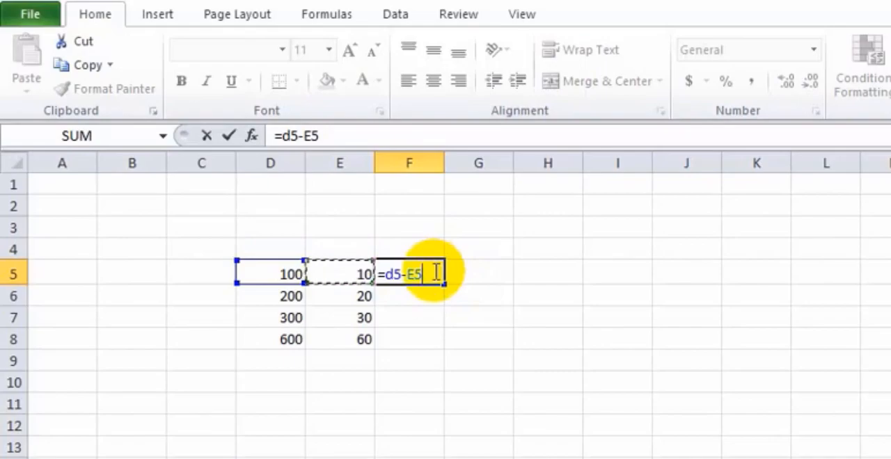
{"action": "key", "text": "Return"}
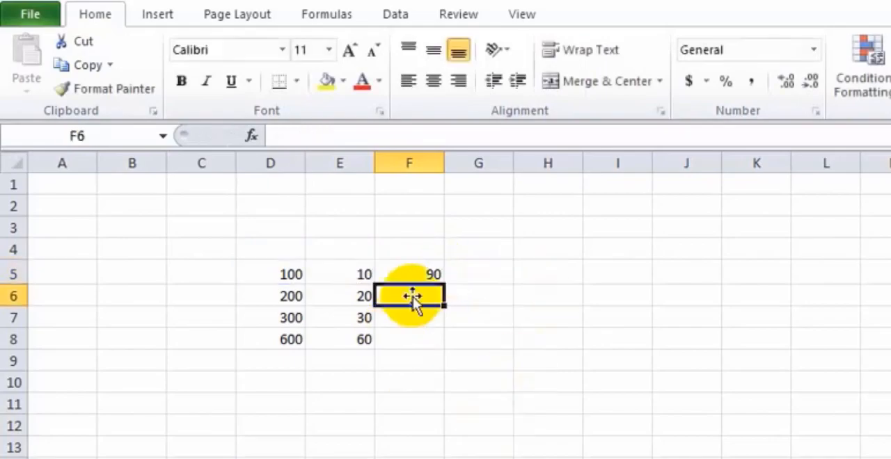
Fill the subtraction formula from F5 down to F8 and check the copied formulas
{"action": "left_click", "coordinate": [407, 276]}
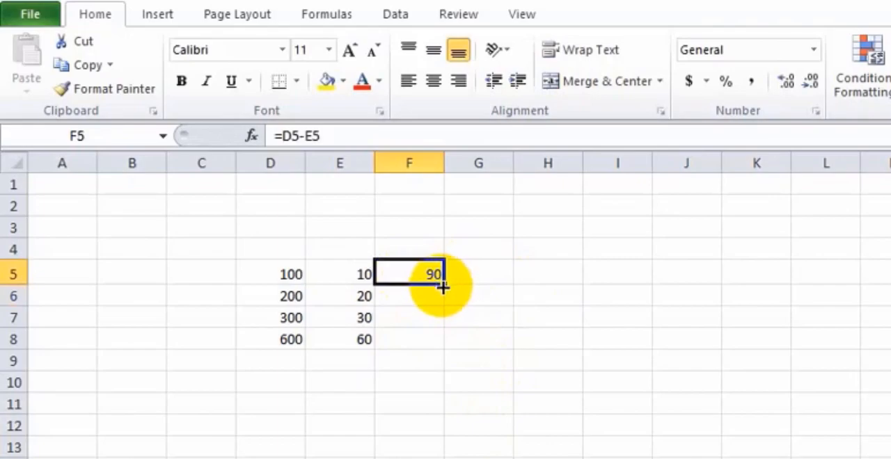
{"action": "left_click_drag", "start_coordinate": [444, 285], "coordinate": [440, 342]}
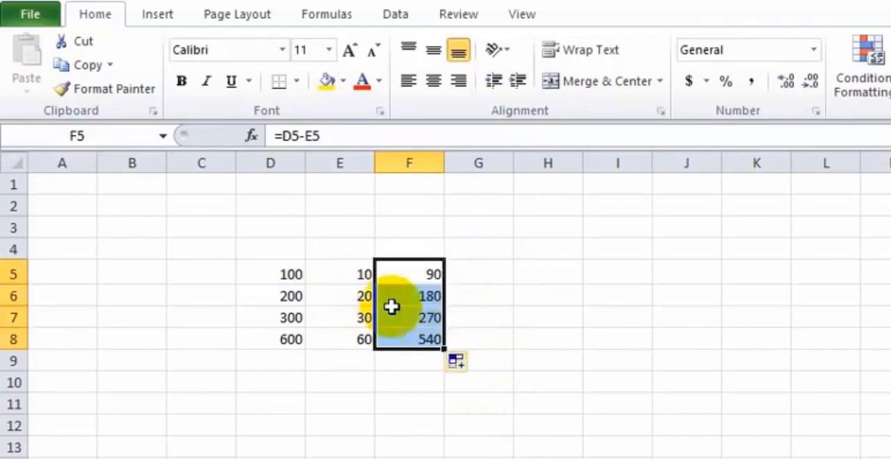
{"action": "left_click", "coordinate": [422, 298]}
{"action": "left_click", "coordinate": [410, 342]}
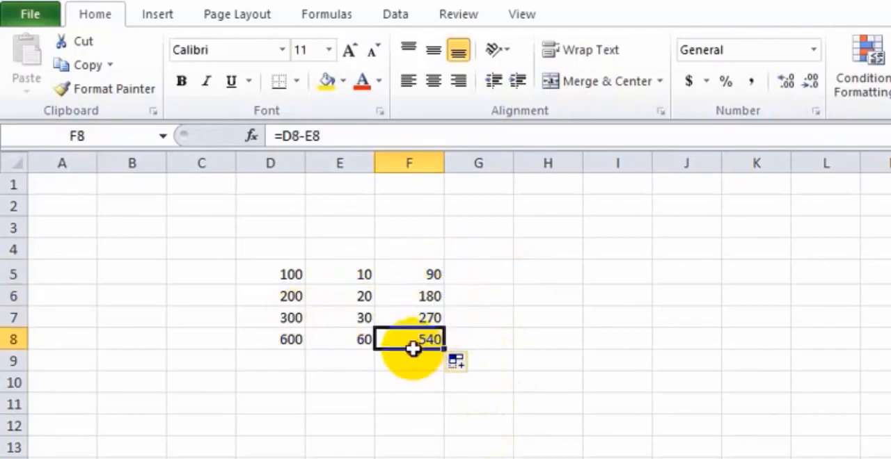
Multiply the first two columns in G5 with =D5*E5 and fill the formula down to G8
{"action": "left_click", "coordinate": [486, 268]}
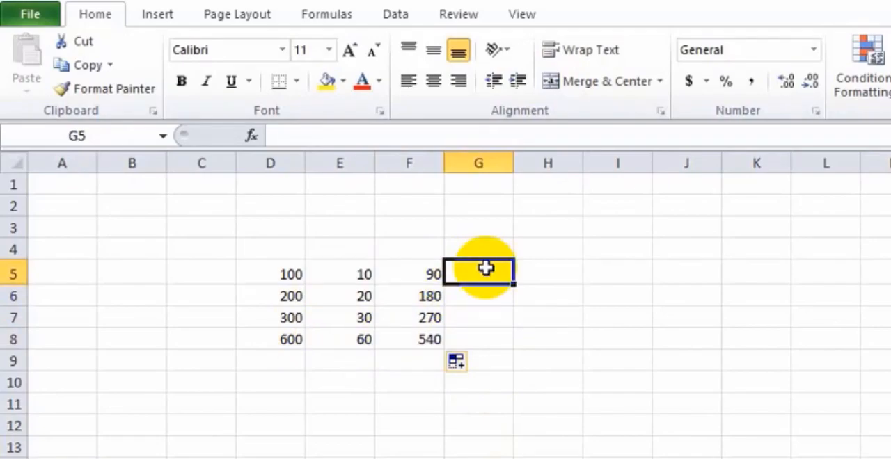
{"action": "double_click", "coordinate": [485, 269]}
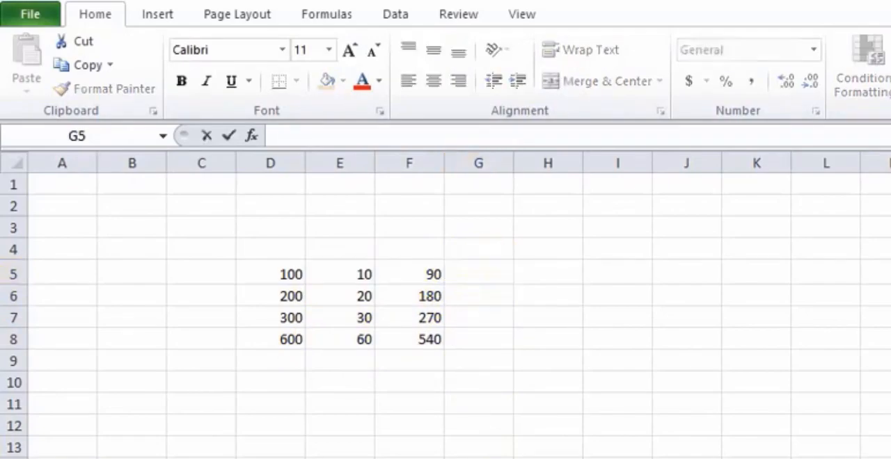
{"action": "left_click", "coordinate": [462, 273]}
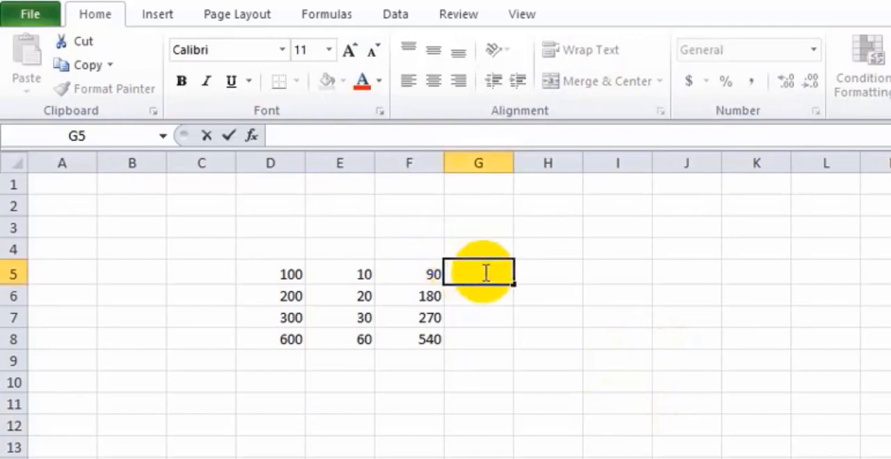
{"action": "type", "text": "="}
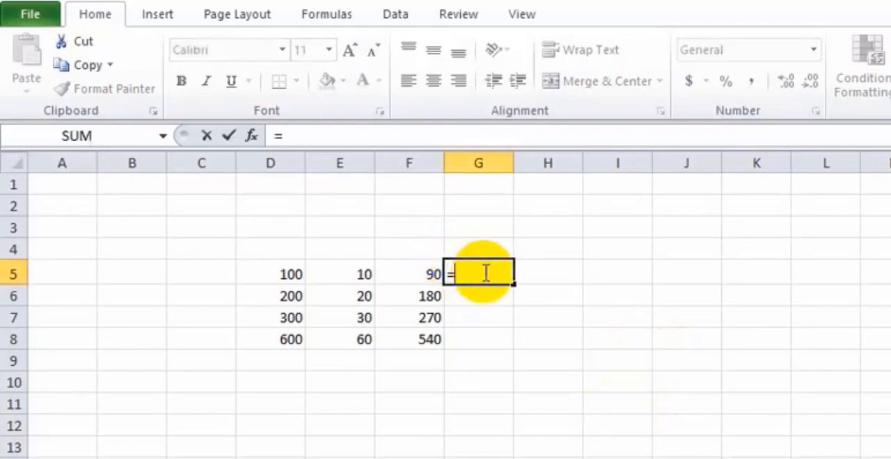
{"action": "left_click", "coordinate": [293, 273]}
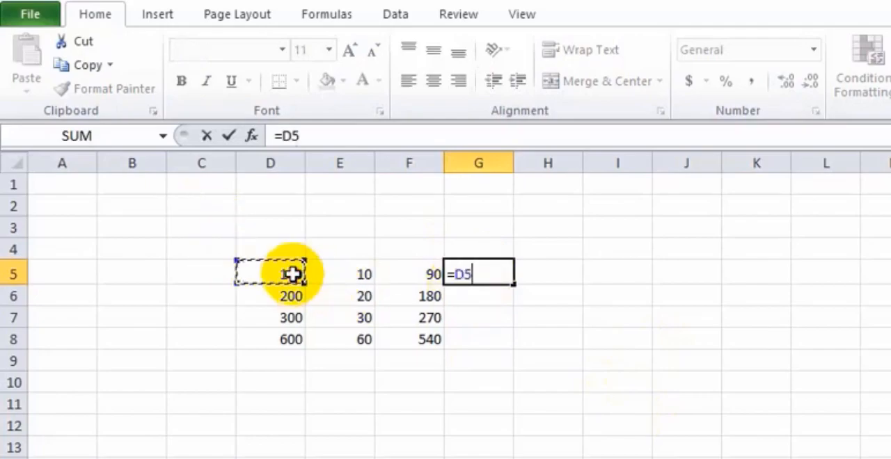
{"action": "type", "text": "*"}
{"action": "left_click", "coordinate": [368, 274]}
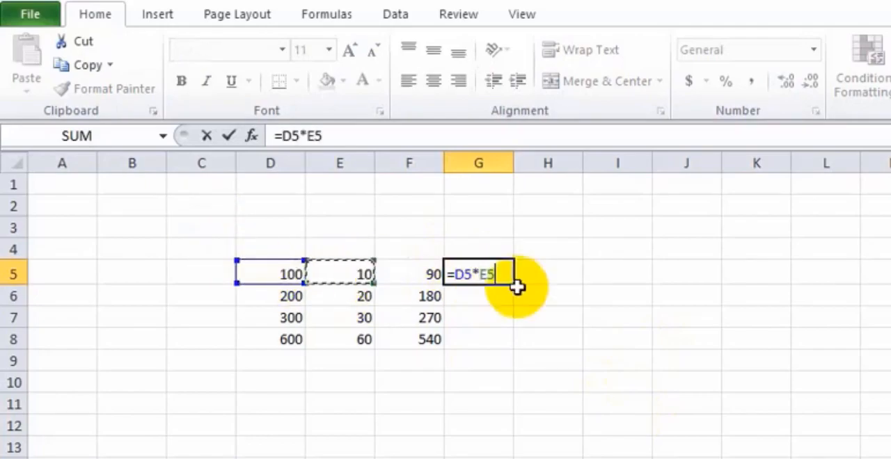
{"action": "key", "text": "Return"}
{"action": "left_click", "coordinate": [483, 276]}
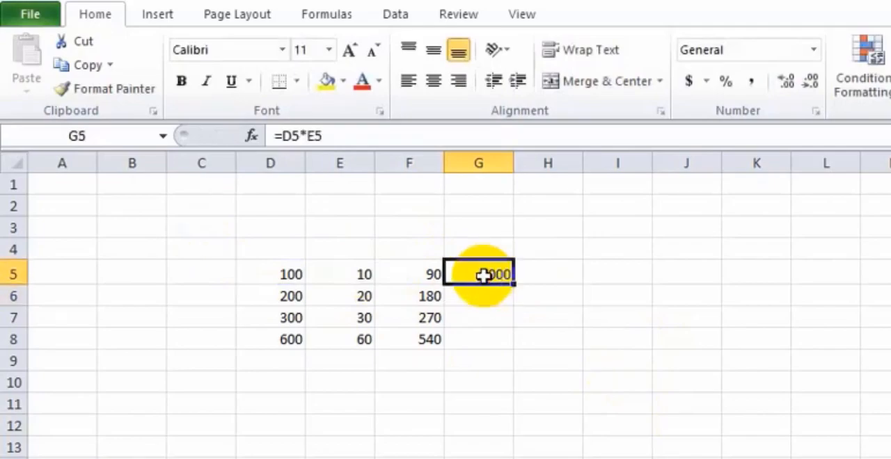
{"action": "left_click_drag", "start_coordinate": [513, 285], "coordinate": [481, 341]}
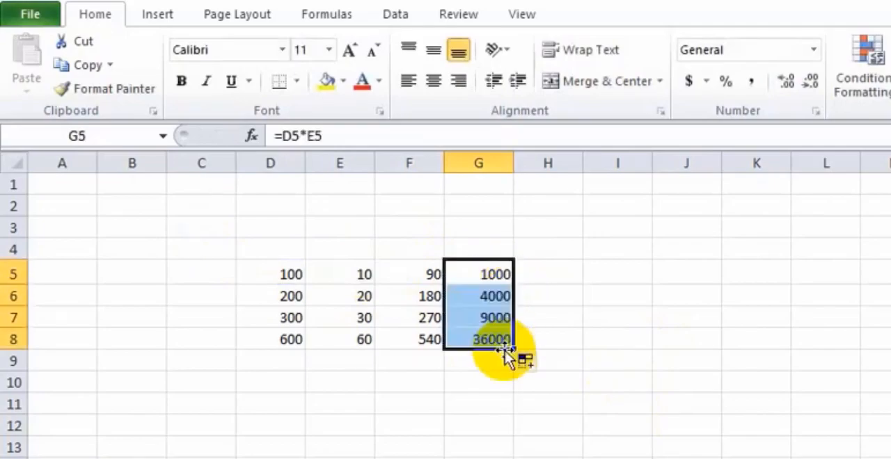
Divide D5 by E5 in cell H5 with the formula =D5/E5
{"action": "left_click", "coordinate": [567, 274]}
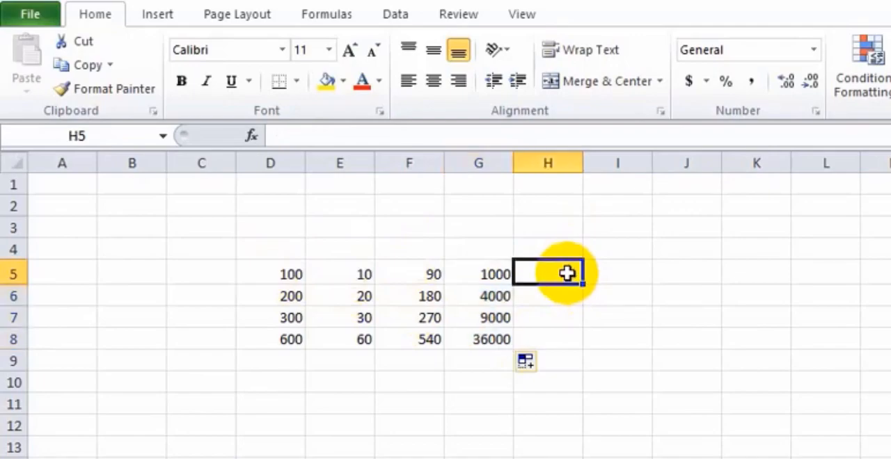
{"action": "type", "text": "="}
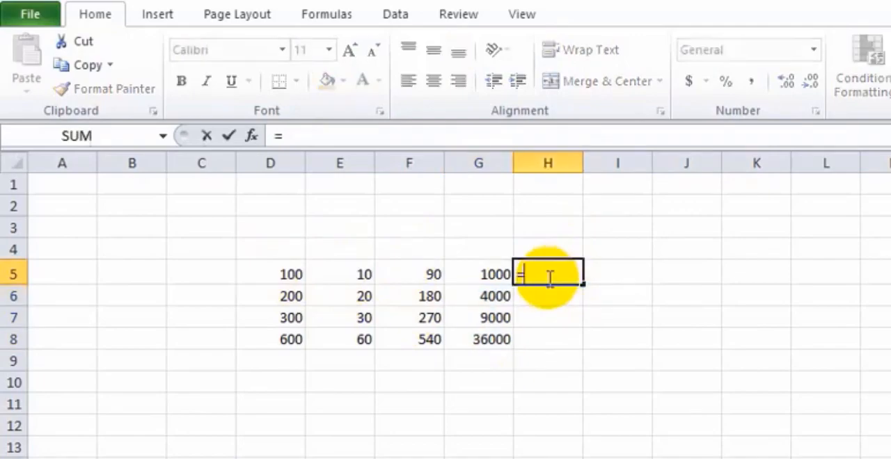
{"action": "left_click", "coordinate": [293, 277]}
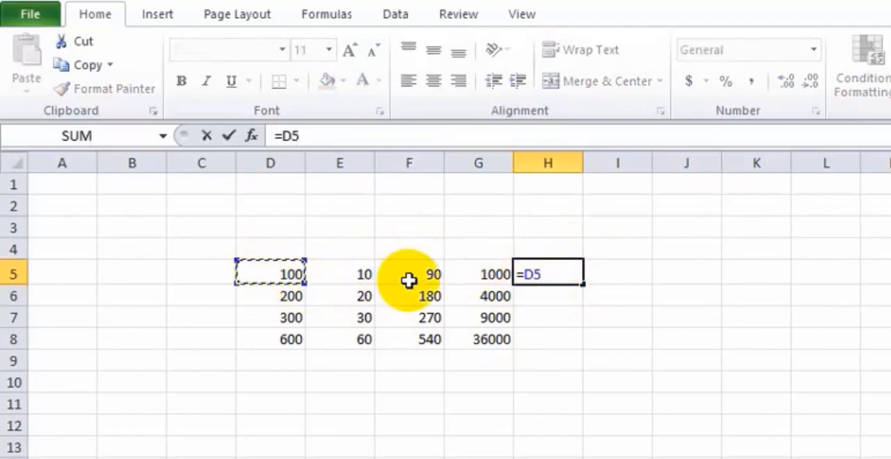
{"action": "type", "text": "/"}
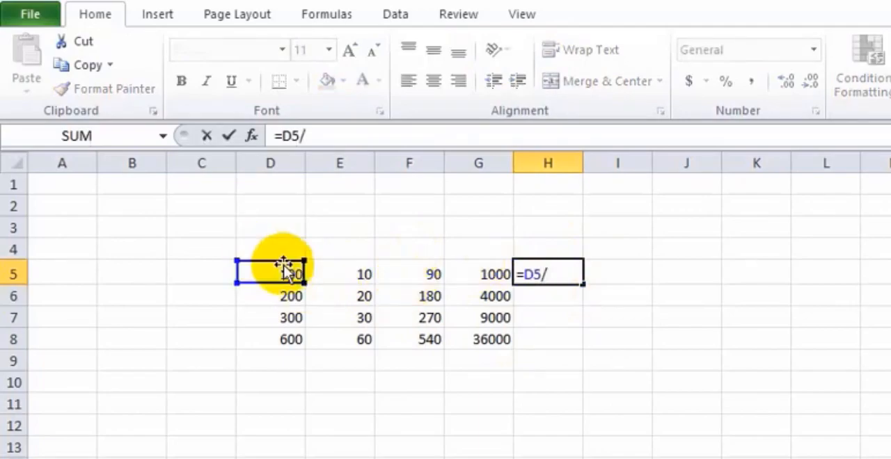
{"action": "left_click", "coordinate": [347, 279]}
{"action": "key", "text": "Return"}
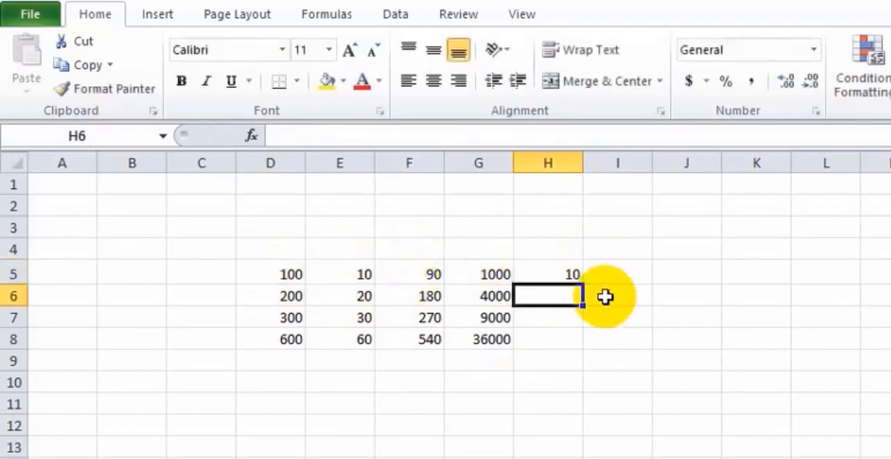
Fill the division formula from H5 down to H8 and check the formula in H8
{"action": "left_click", "coordinate": [570, 274]}
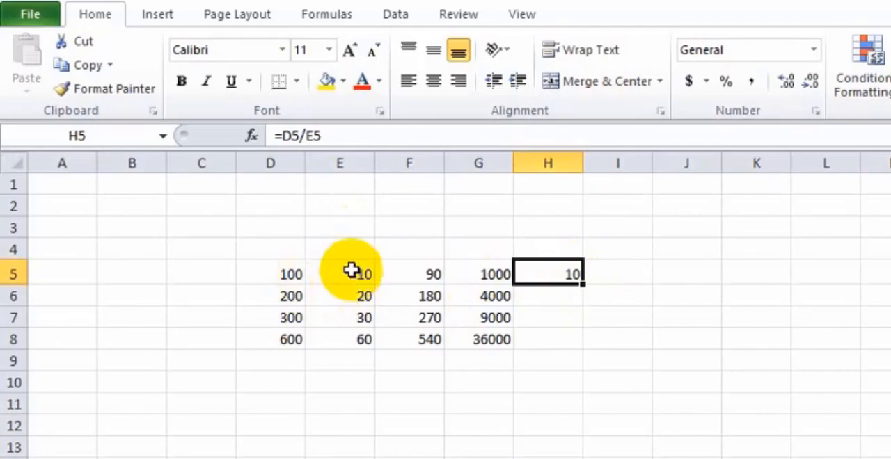
{"action": "left_click_drag", "start_coordinate": [581, 284], "coordinate": [570, 348]}
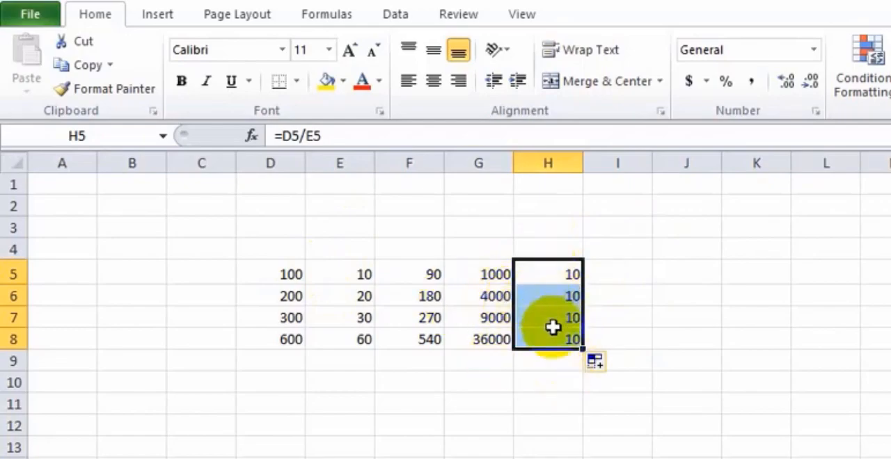
{"action": "left_click", "coordinate": [554, 339]}
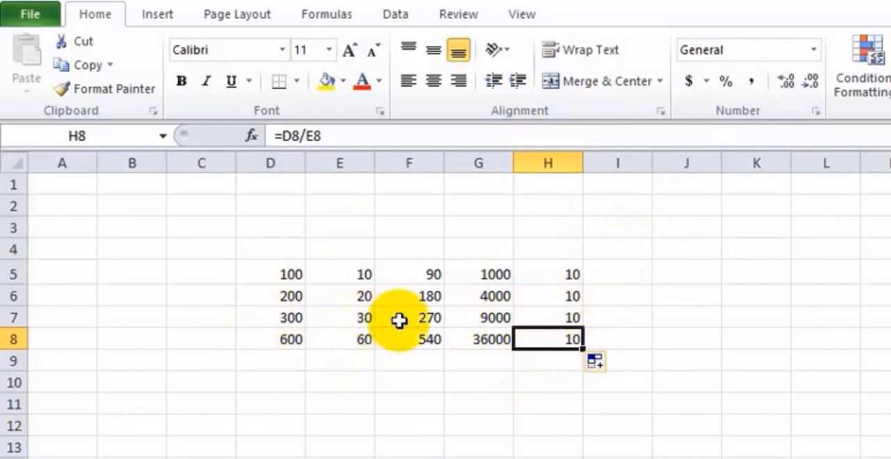
{"action": "left_click", "coordinate": [411, 458]}
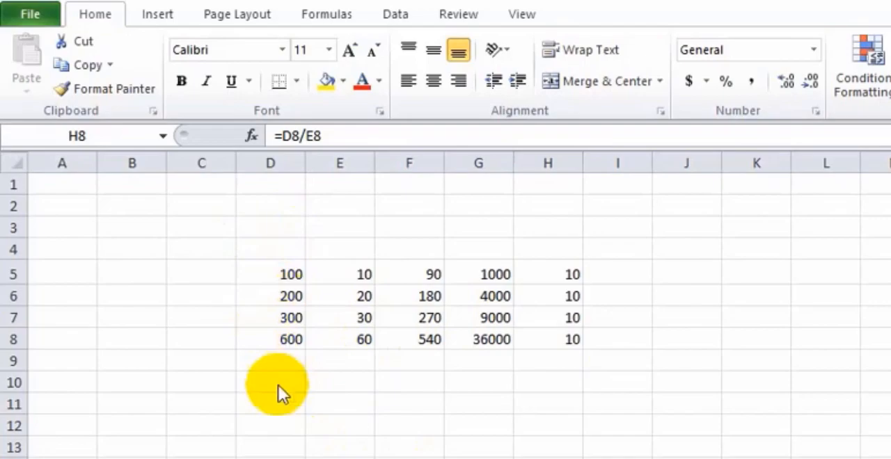
Find the smallest value of D5:D8 in cell D11 with the formula =MIN(D5:D8)
{"action": "double_click", "coordinate": [279, 404]}
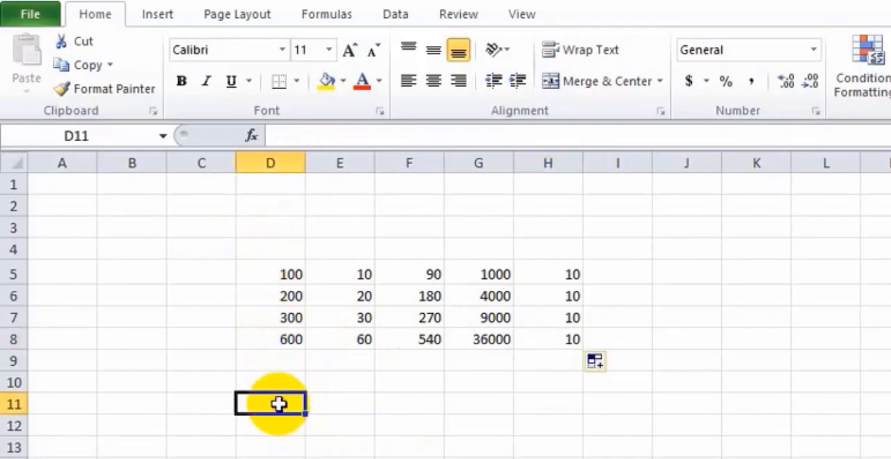
{"action": "type", "text": "="}
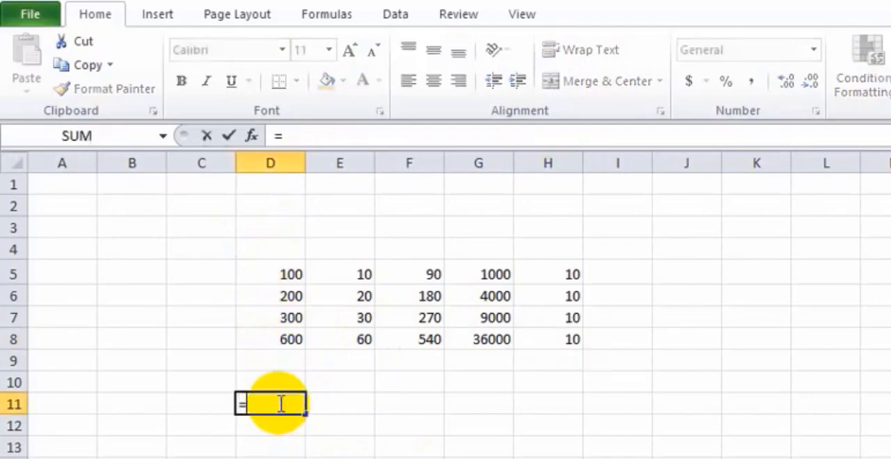
{"action": "type", "text": "mi"}
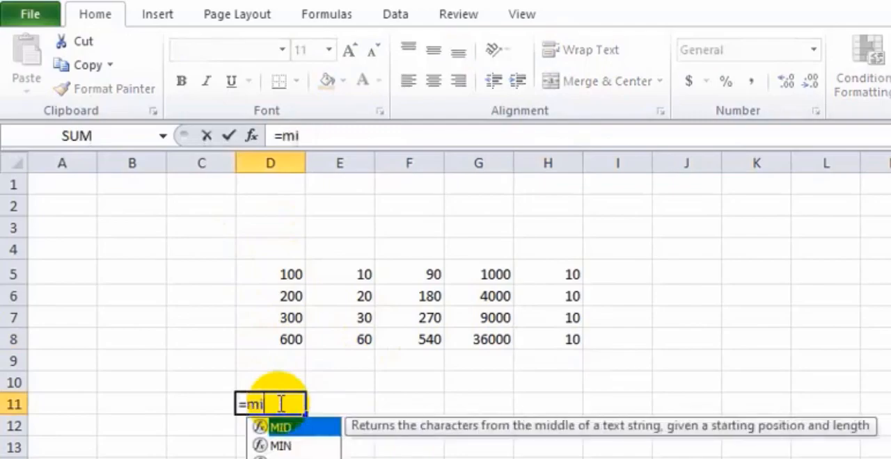
{"action": "type", "text": "n("}
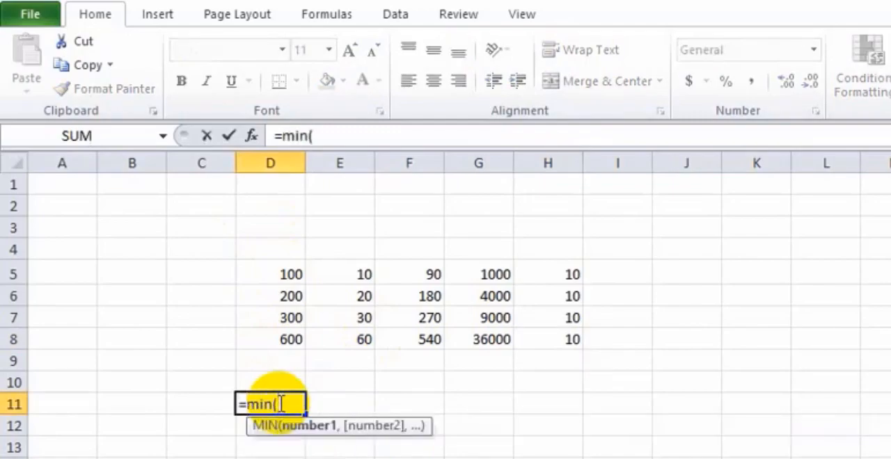
{"action": "left_click", "coordinate": [287, 272]}
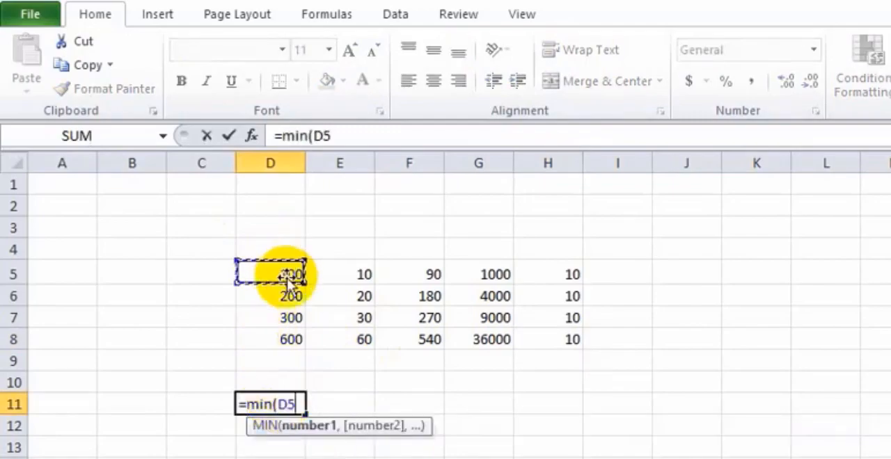
{"action": "left_click", "coordinate": [289, 338]}
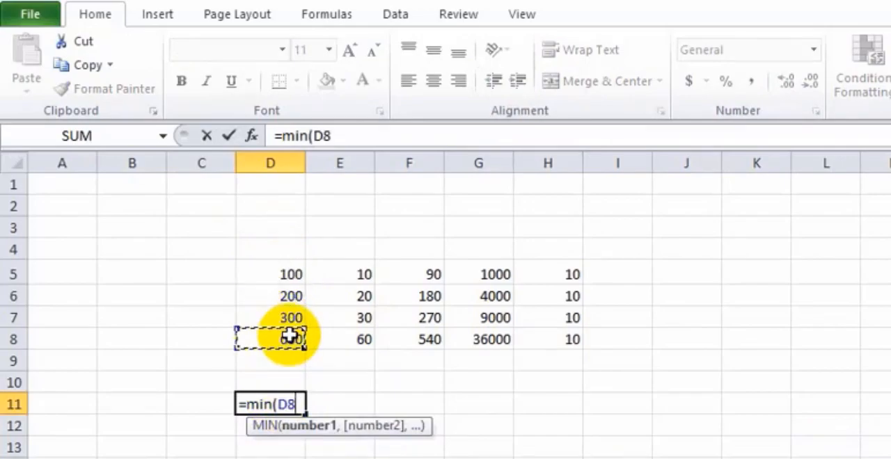
{"action": "left_click", "coordinate": [292, 271]}
{"action": "left_click_drag", "start_coordinate": [296, 270], "coordinate": [298, 352]}
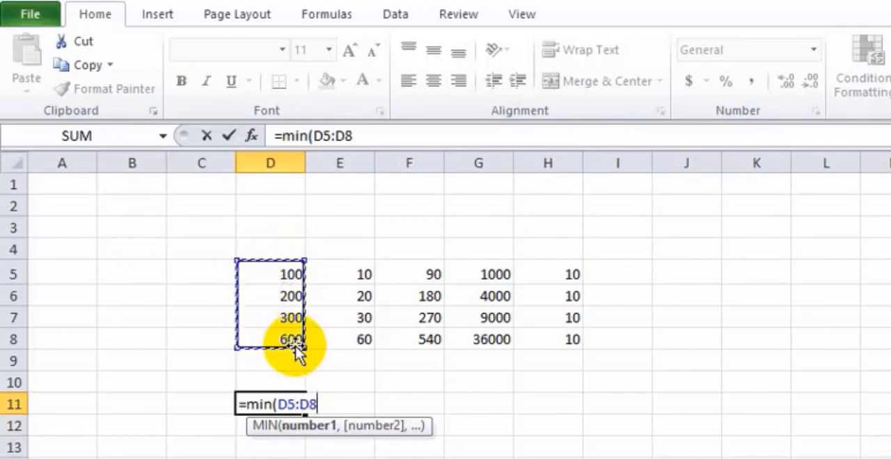
{"action": "type", "text": ")"}
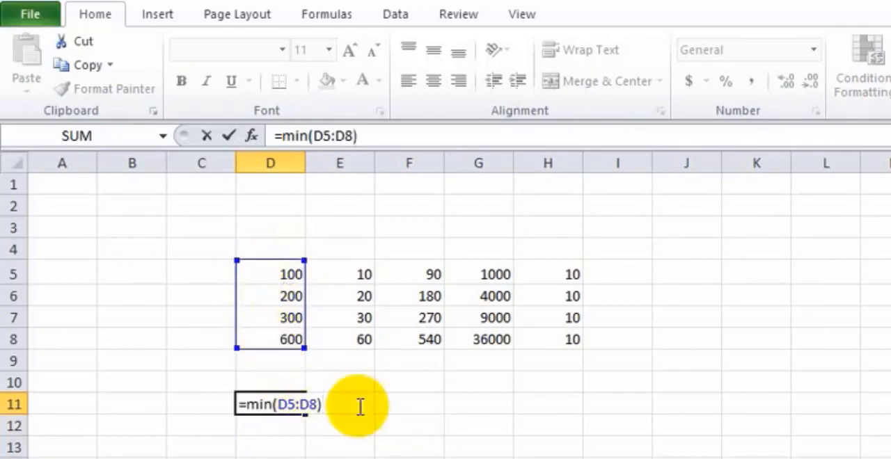
{"action": "key", "text": "Return"}
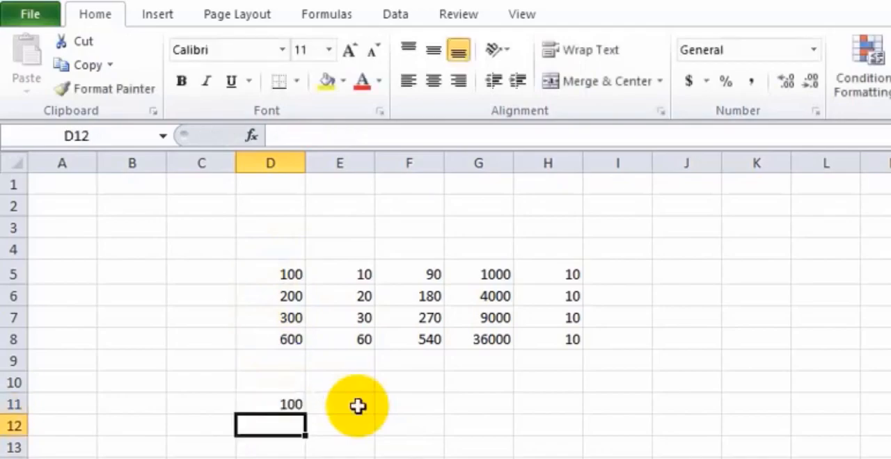
Edit the formula in D11 to use MAX over D5:D8 and get the largest value
{"action": "left_click", "coordinate": [281, 406]}
{"action": "double_click", "coordinate": [278, 405]}
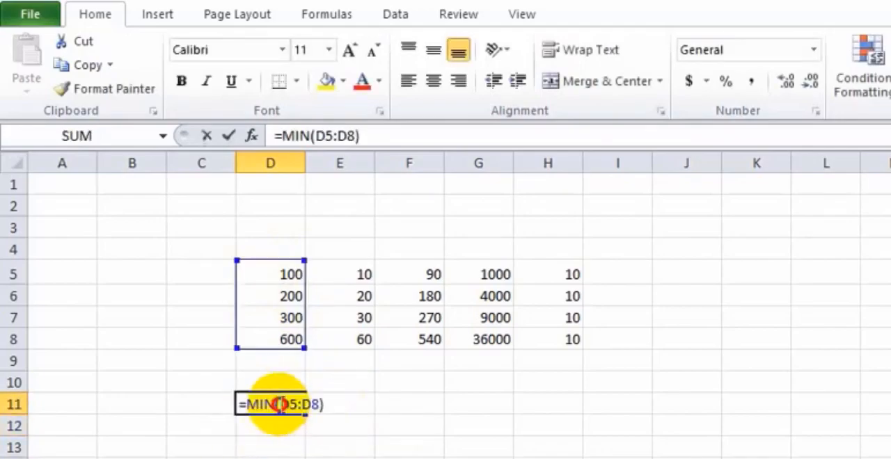
{"action": "left_click", "coordinate": [273, 404]}
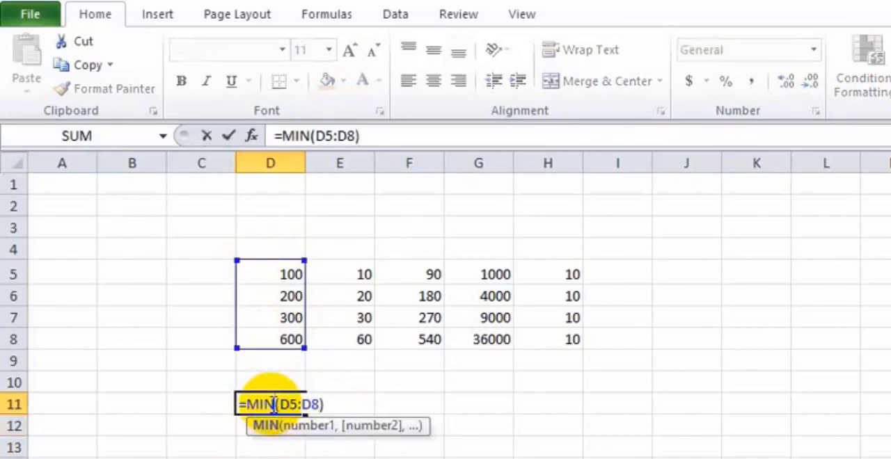
{"action": "key", "text": "BackSpace"}
{"action": "key", "text": "BackSpace"}
{"action": "type", "text": "ax"}
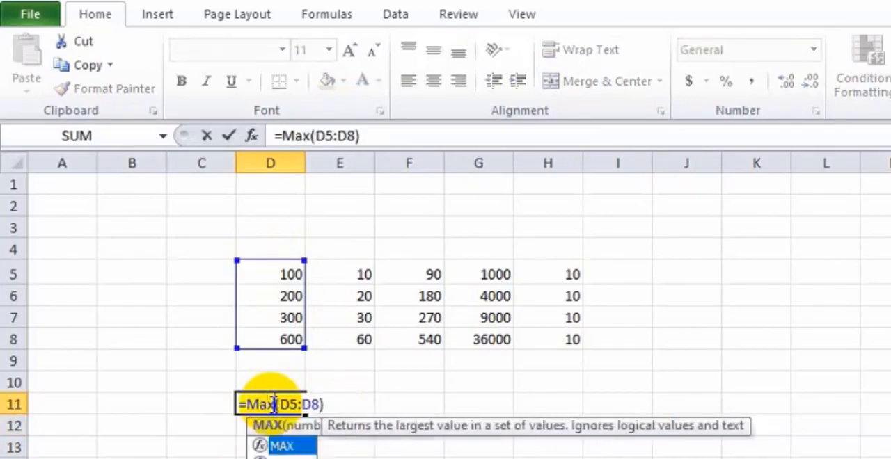
{"action": "key", "text": "Return"}
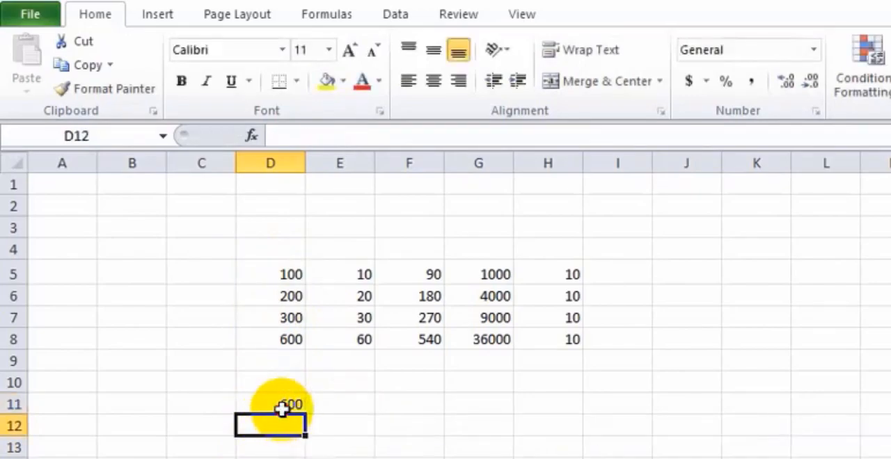
Change the function in D11 to AVERAGE so it calculates the mean of D5:D8
{"action": "left_click", "coordinate": [276, 408]}
{"action": "double_click", "coordinate": [273, 406]}
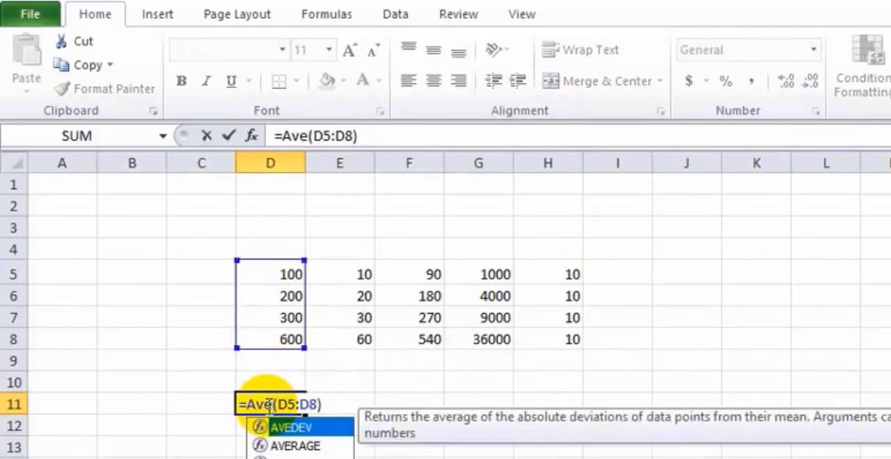
{"action": "type", "text": "rage"}
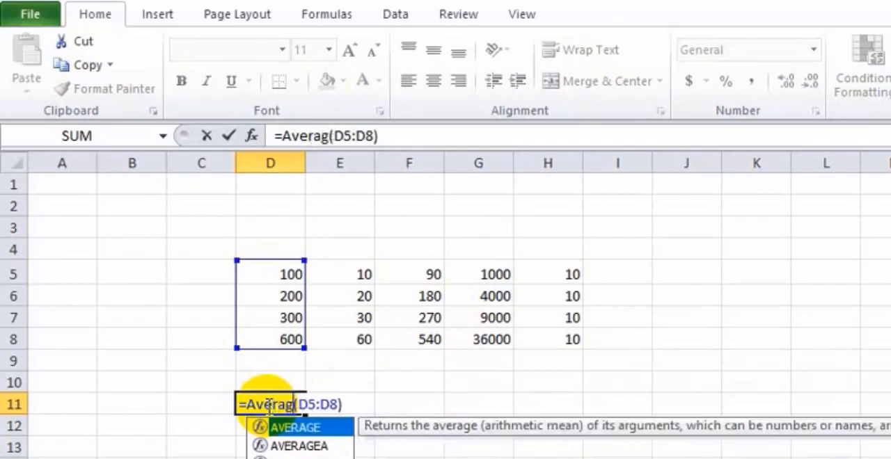
{"action": "key", "text": "Return"}
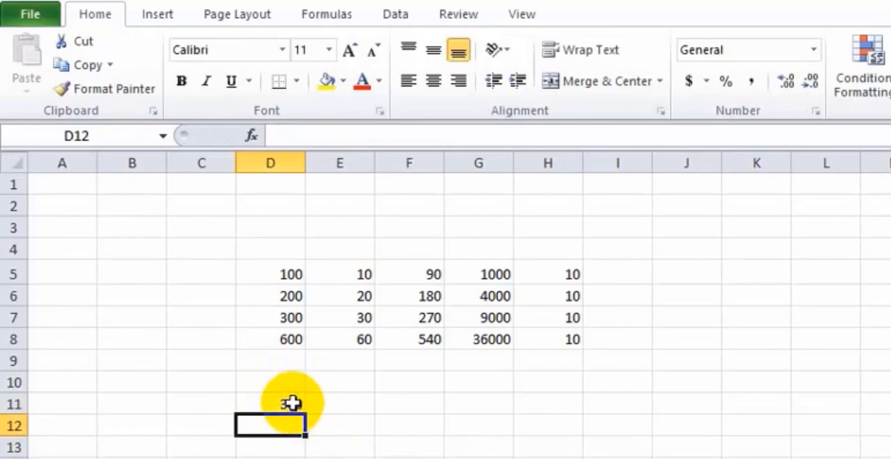
Clear cell D11 and total D5:D8 in cell D10 using the Sum option of AutoSum
{"action": "left_click", "coordinate": [284, 404]}
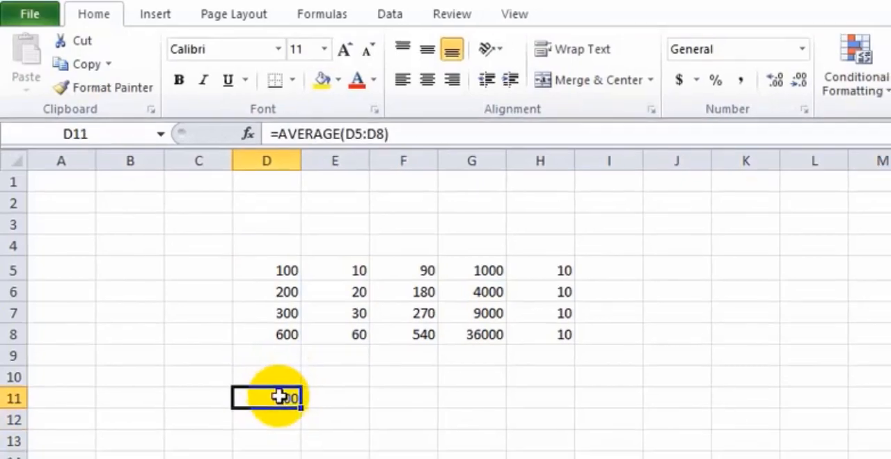
{"action": "key", "text": "Delete"}
{"action": "left_click", "coordinate": [202, 230]}
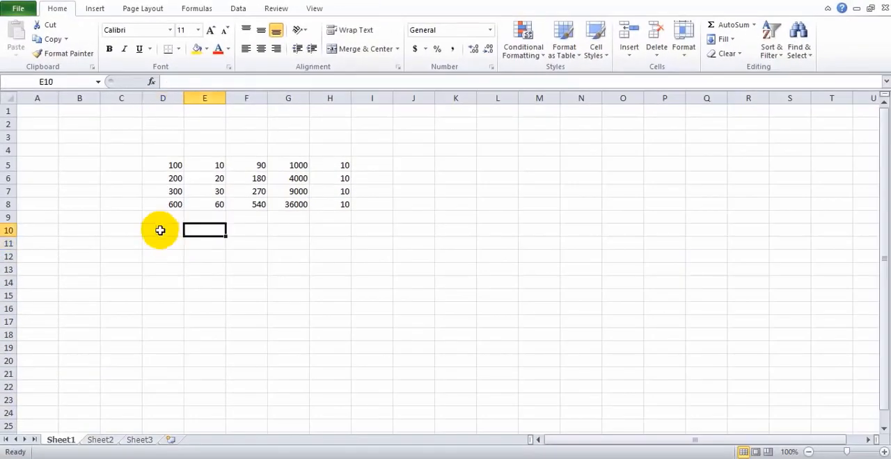
{"action": "left_click", "coordinate": [160, 231]}
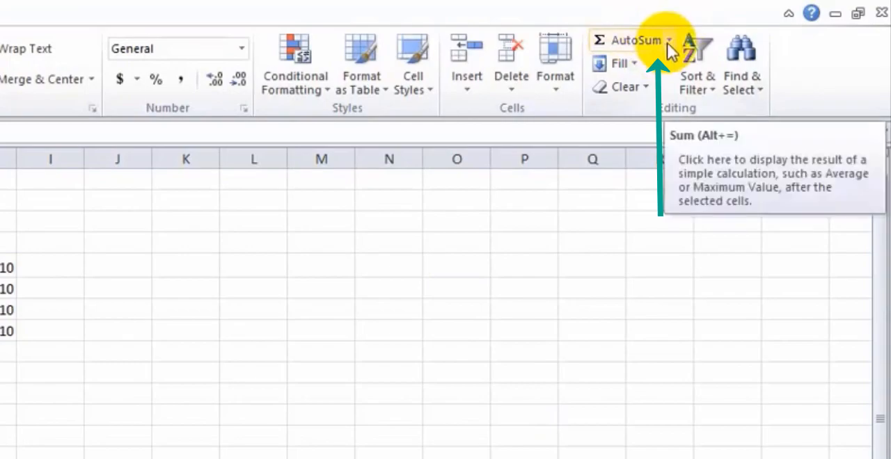
{"action": "left_click", "coordinate": [668, 42]}
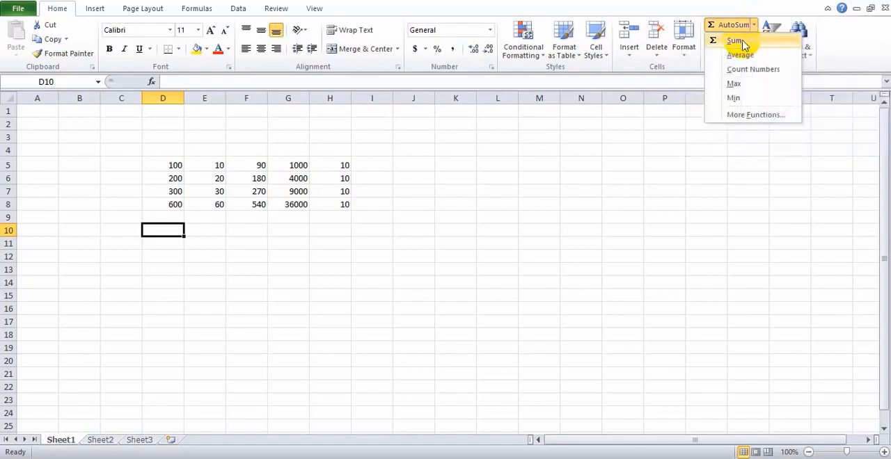
{"action": "left_click", "coordinate": [743, 46]}
{"action": "left_click_drag", "start_coordinate": [158, 164], "coordinate": [170, 201]}
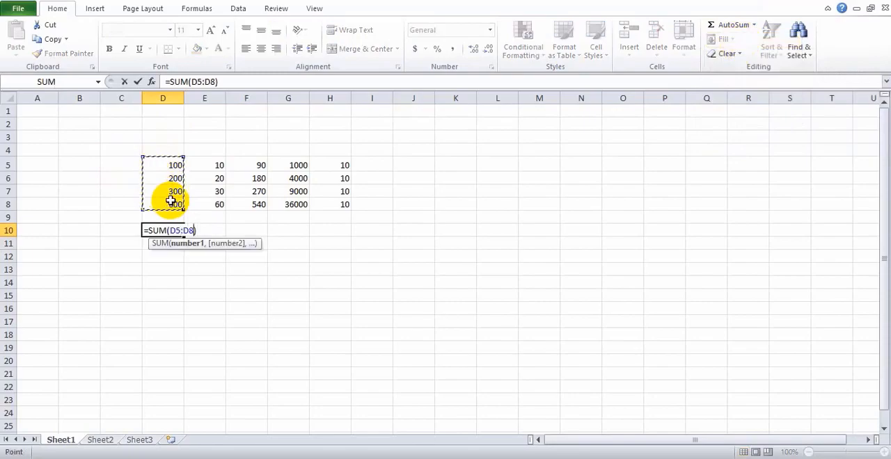
{"action": "key", "text": "Return"}
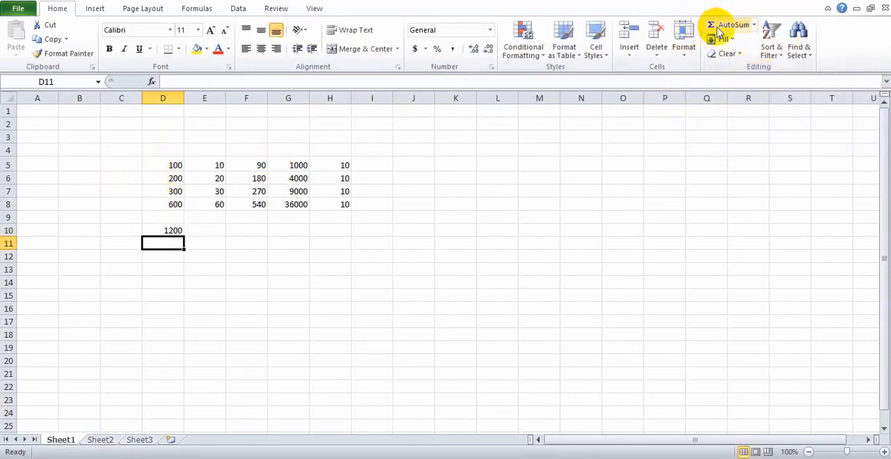
Find the maximum of D5:D8 in cell D11 using AutoSum's Max option and check the formula
{"action": "left_click", "coordinate": [754, 26]}
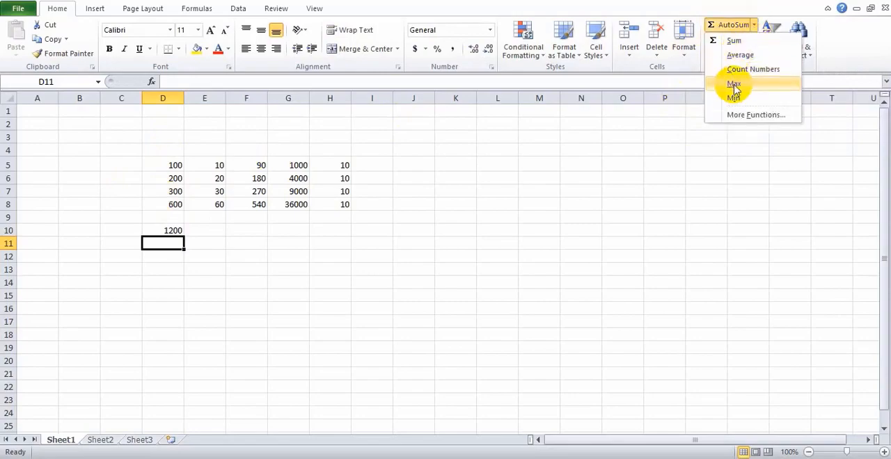
{"action": "left_click", "coordinate": [734, 85]}
{"action": "left_click_drag", "start_coordinate": [175, 167], "coordinate": [171, 204]}
{"action": "key", "text": "Return"}
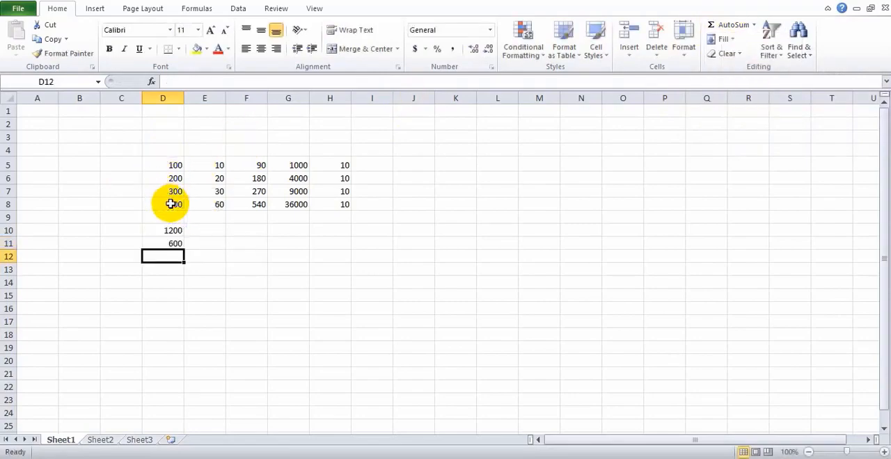
{"action": "left_click", "coordinate": [174, 244]}
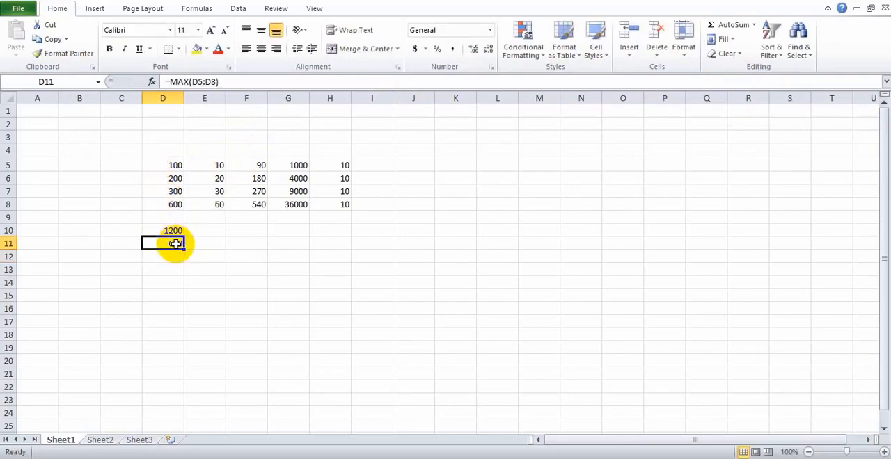
Replace the formula in D11 with an AutoSum of D13 and try to apply Count Numbers
{"action": "left_click", "coordinate": [746, 25]}
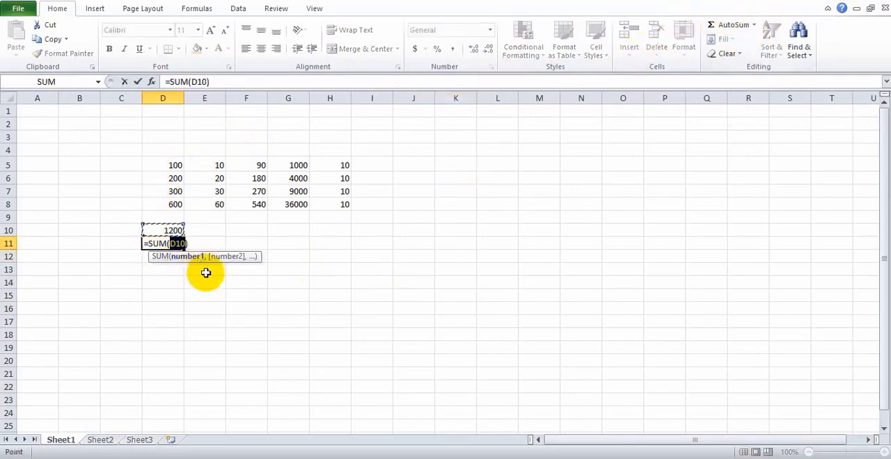
{"action": "left_click", "coordinate": [170, 271]}
{"action": "left_click", "coordinate": [754, 25]}
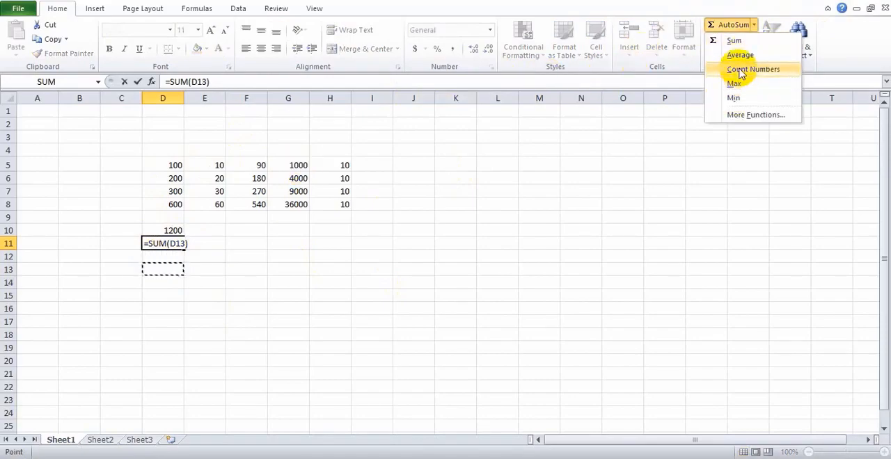
{"action": "left_click", "coordinate": [739, 69]}
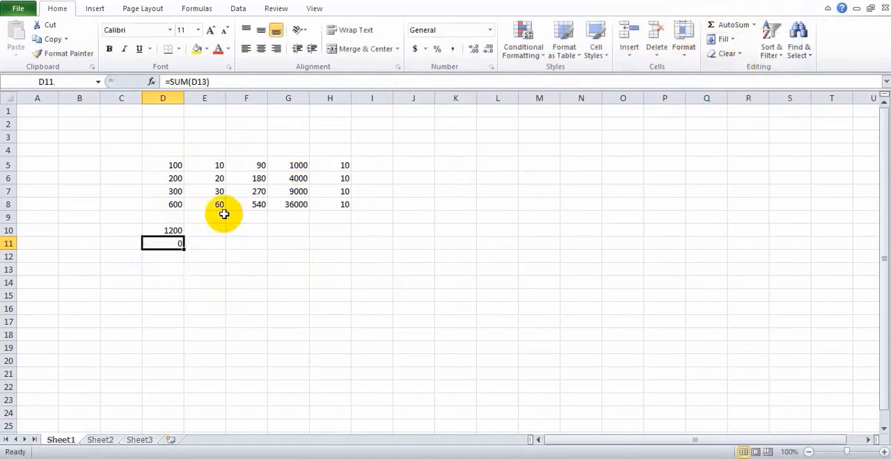
{"action": "left_click", "coordinate": [205, 229]}
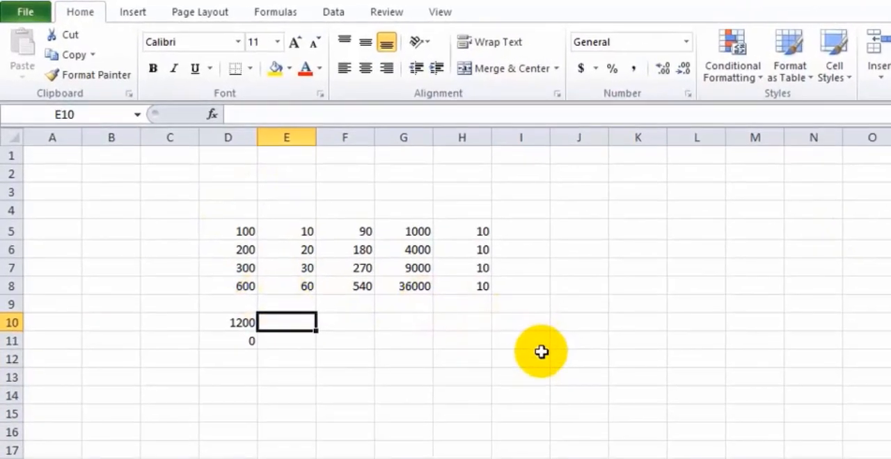
Clear the contents of the range C5:I12 and set the worksheet zoom to 118%
{"action": "left_click", "coordinate": [541, 353]}
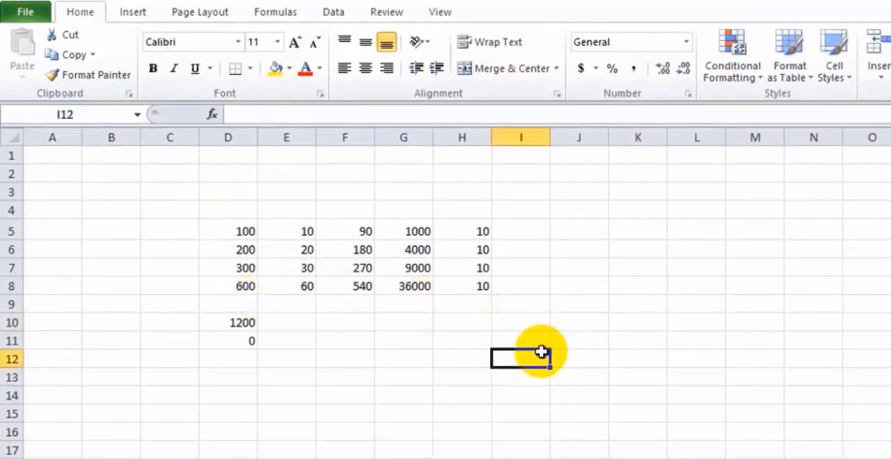
{"action": "left_click_drag", "start_coordinate": [541, 352], "coordinate": [152, 229]}
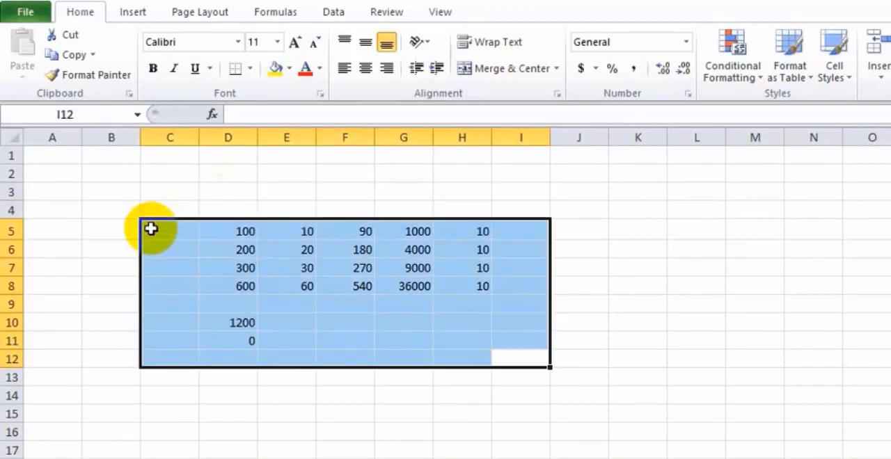
{"action": "key", "text": "Delete"}
{"action": "left_click", "coordinate": [577, 322]}
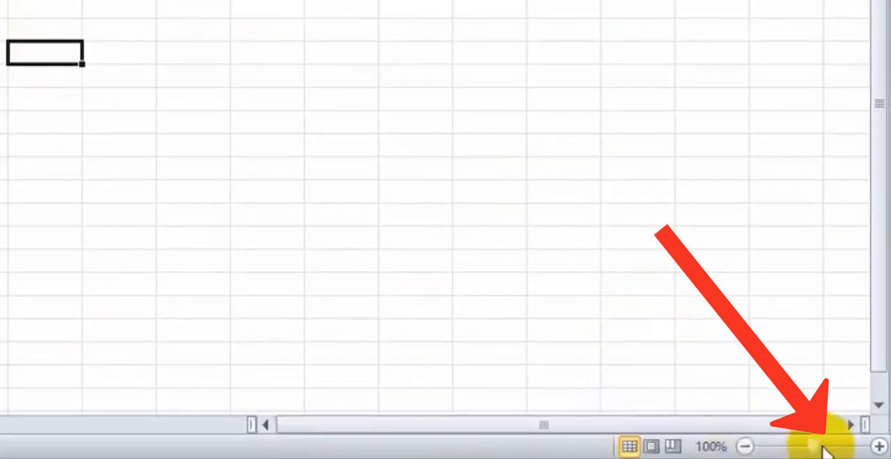
{"action": "left_click_drag", "start_coordinate": [815, 447], "coordinate": [819, 448]}
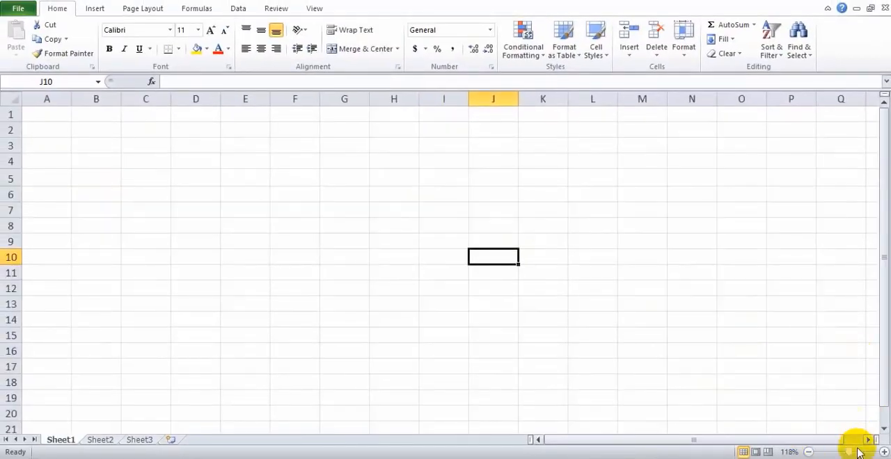
{"action": "left_click_drag", "start_coordinate": [850, 453], "coordinate": [850, 453]}
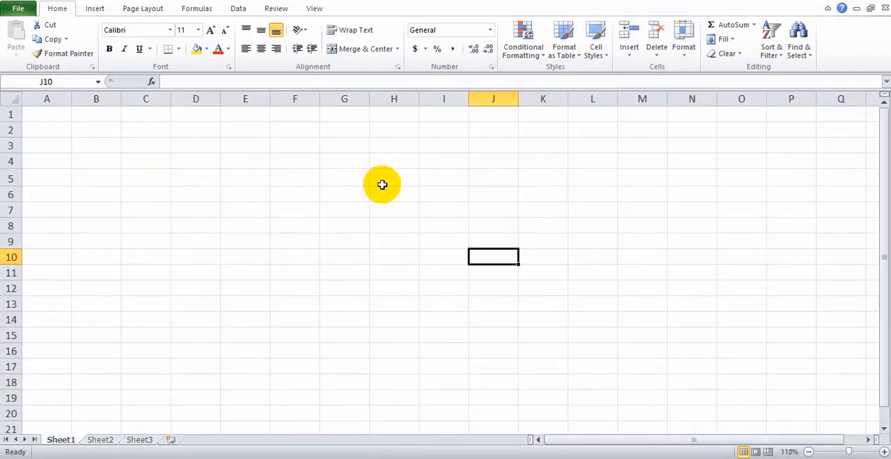
Enter the headings Name, Salary and Home Rent 10% in cells D4, E4 and F4
{"action": "left_click", "coordinate": [295, 207]}
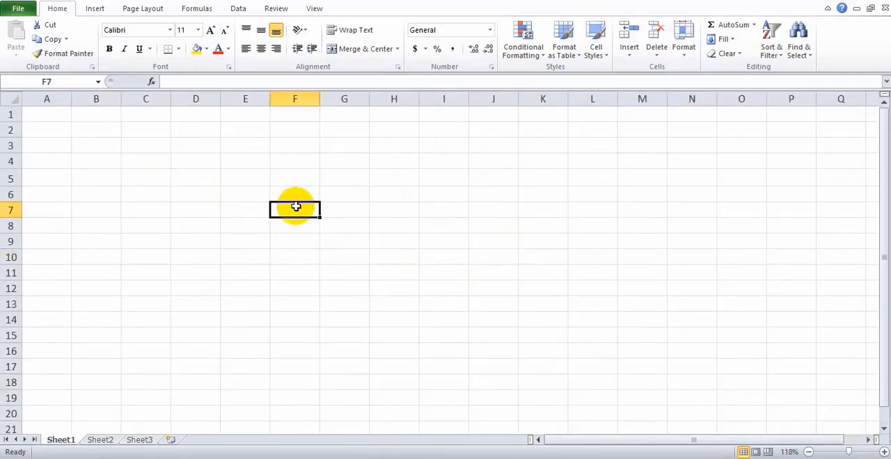
{"action": "left_click", "coordinate": [213, 163]}
{"action": "type", "text": "Nam"}
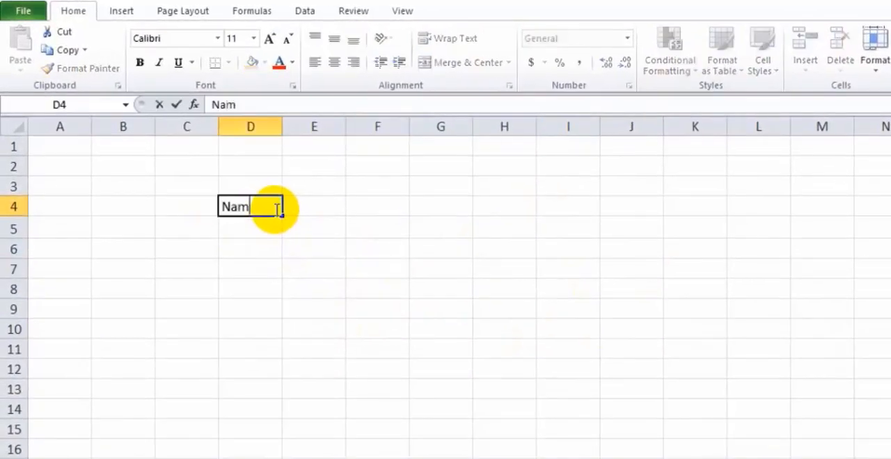
{"action": "type", "text": "e"}
{"action": "left_click", "coordinate": [304, 208]}
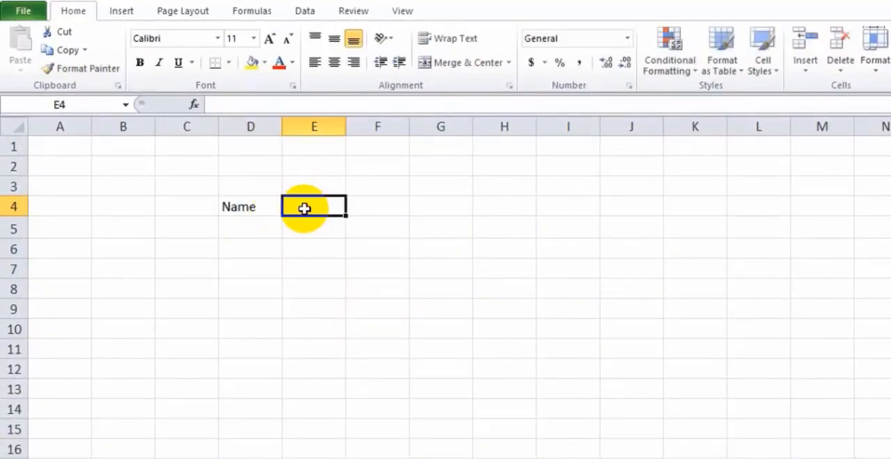
{"action": "type", "text": "Salary"}
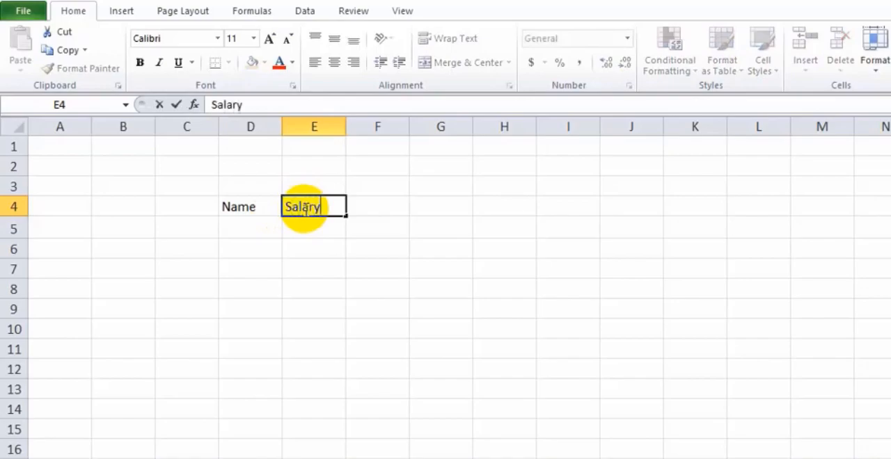
{"action": "left_click", "coordinate": [385, 202]}
{"action": "type", "text": "Home"}
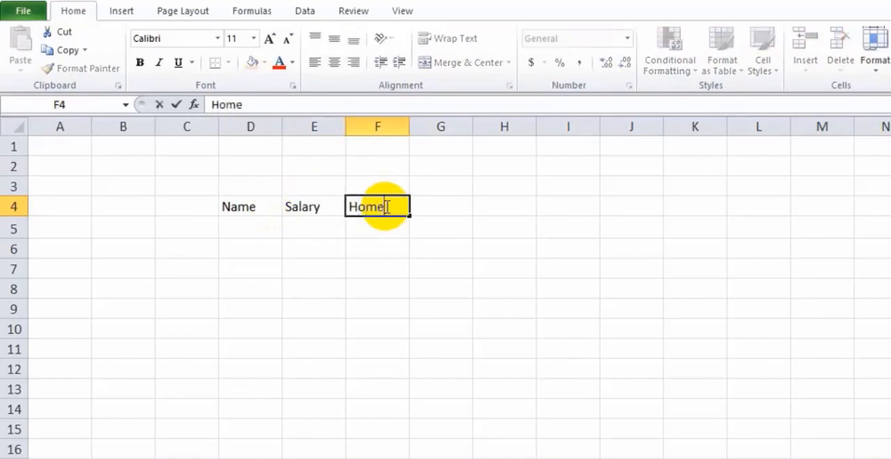
{"action": "type", "text": " Rent"}
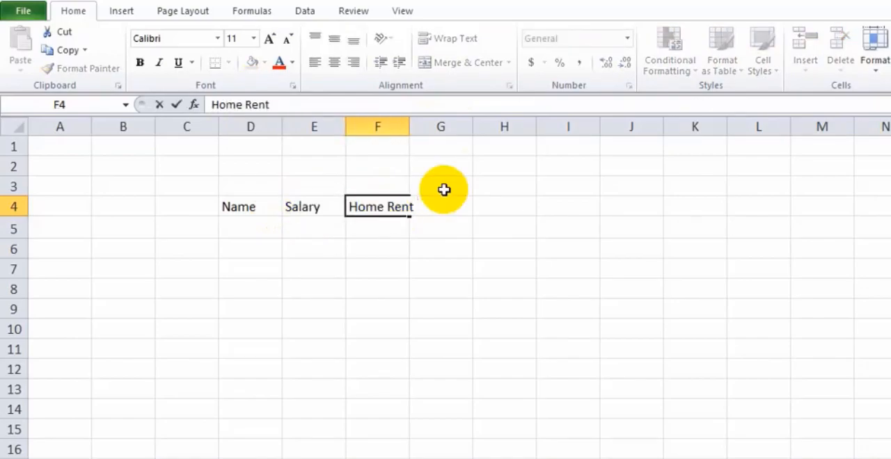
{"action": "type", "text": " 10%"}
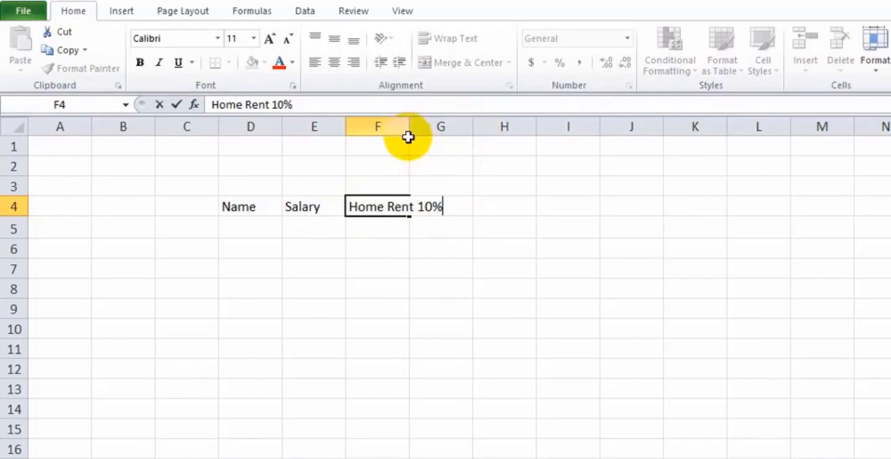
Widen column F so the Home Rent 10% heading fits within its cell
{"action": "left_click", "coordinate": [445, 163]}
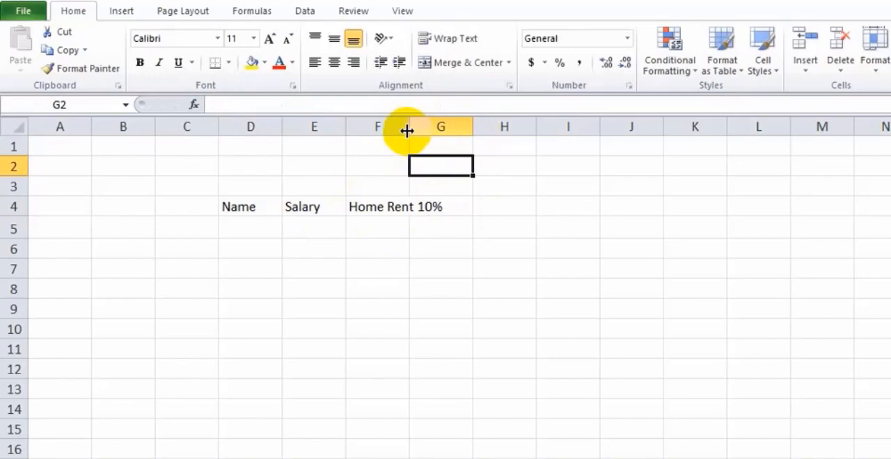
{"action": "left_click_drag", "start_coordinate": [407, 132], "coordinate": [456, 132]}
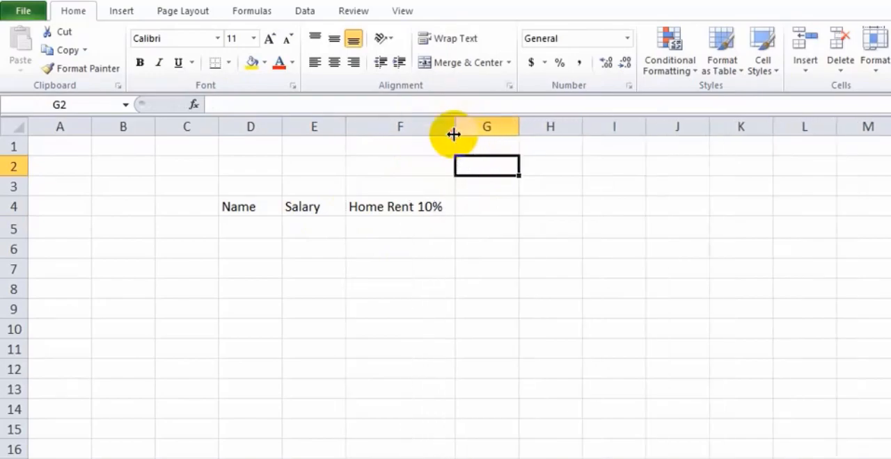
{"action": "left_click", "coordinate": [426, 206]}
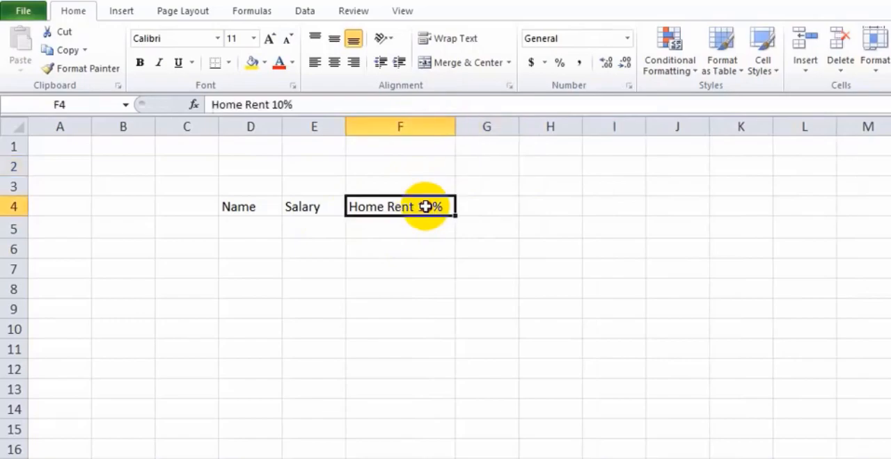
Enter jan in cell C5 and fill the month series down to may in C9
{"action": "left_click", "coordinate": [179, 226]}
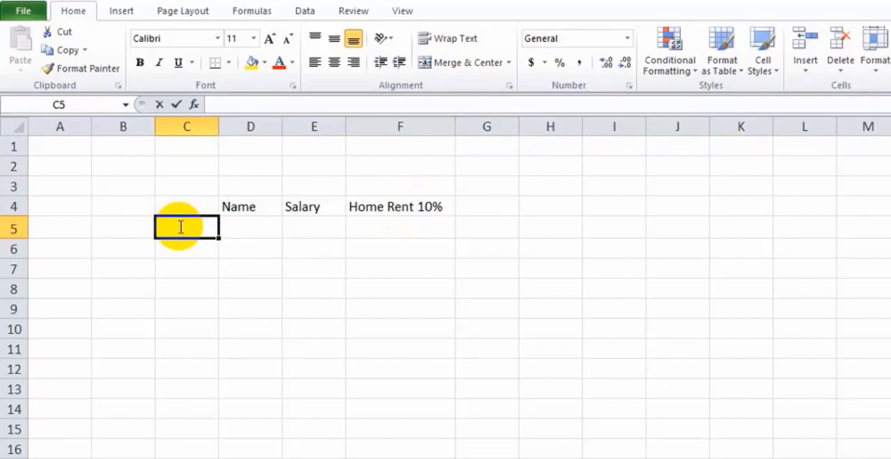
{"action": "type", "text": "jaqn"}
{"action": "key", "text": "BackSpace"}
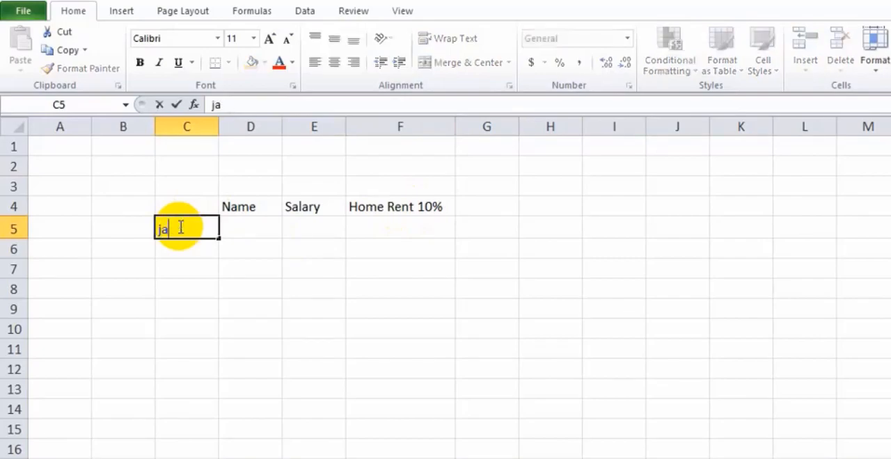
{"action": "key", "text": "Return"}
{"action": "left_click", "coordinate": [191, 234]}
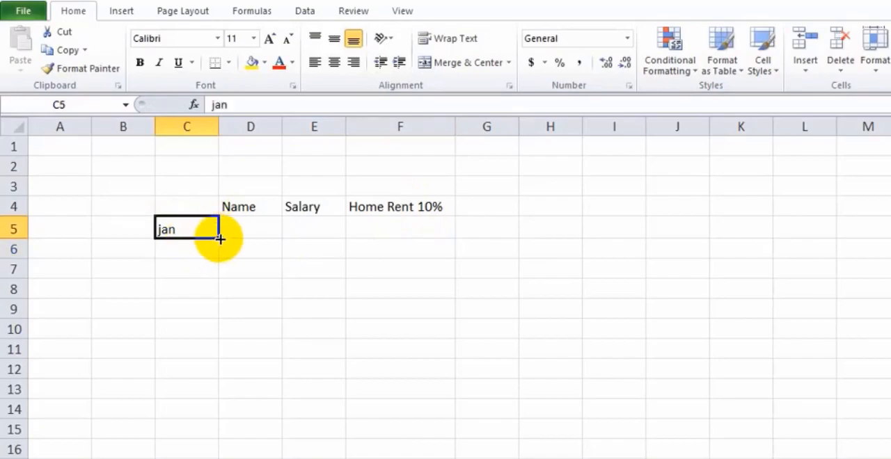
{"action": "left_click_drag", "start_coordinate": [218, 238], "coordinate": [215, 319]}
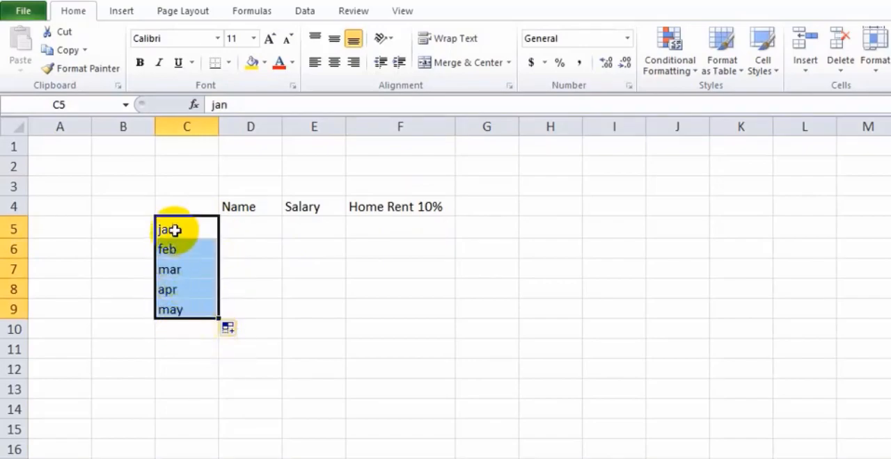
Enter 1 and 2 in L5:L6, extend the number series down to 7 in L11, and clear the range
{"action": "left_click", "coordinate": [815, 221]}
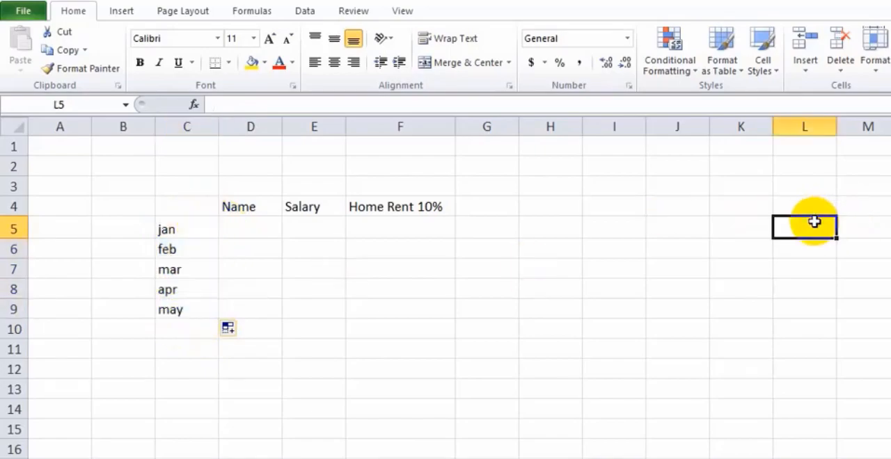
{"action": "type", "text": "1"}
{"action": "key", "text": "Return"}
{"action": "type", "text": "2"}
{"action": "key", "text": "Return"}
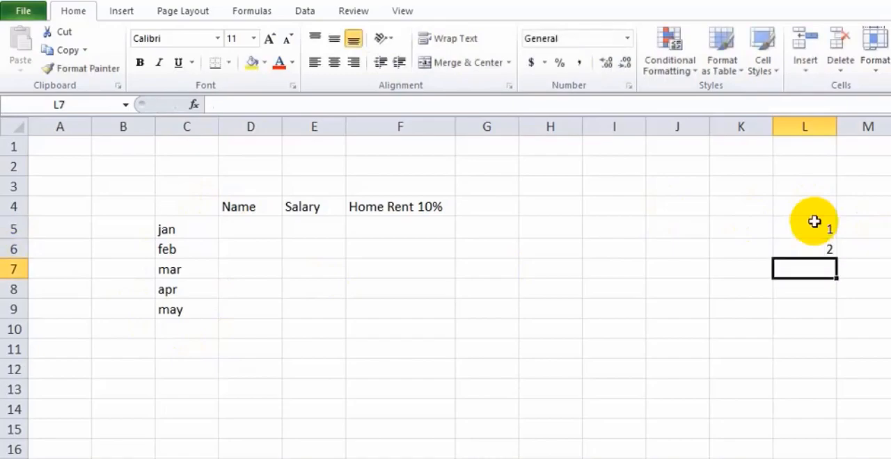
{"action": "left_click", "coordinate": [742, 230]}
{"action": "left_click_drag", "start_coordinate": [800, 228], "coordinate": [807, 340]}
{"action": "left_click", "coordinate": [768, 227]}
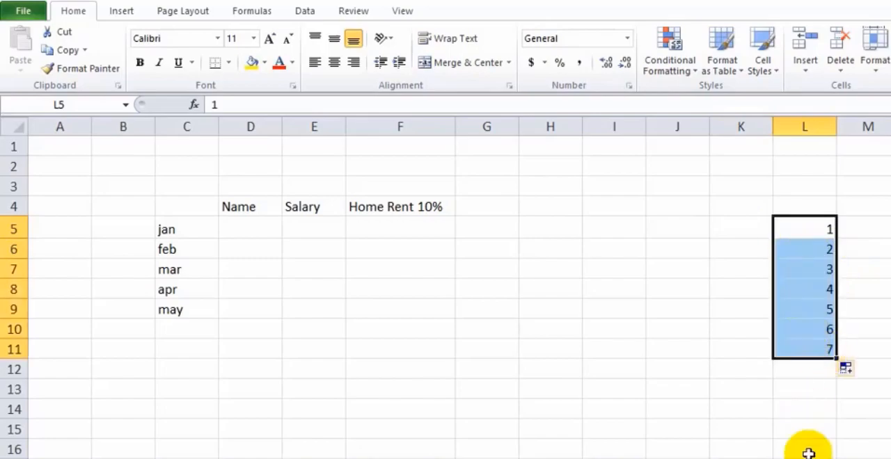
{"action": "key", "text": "Delete"}
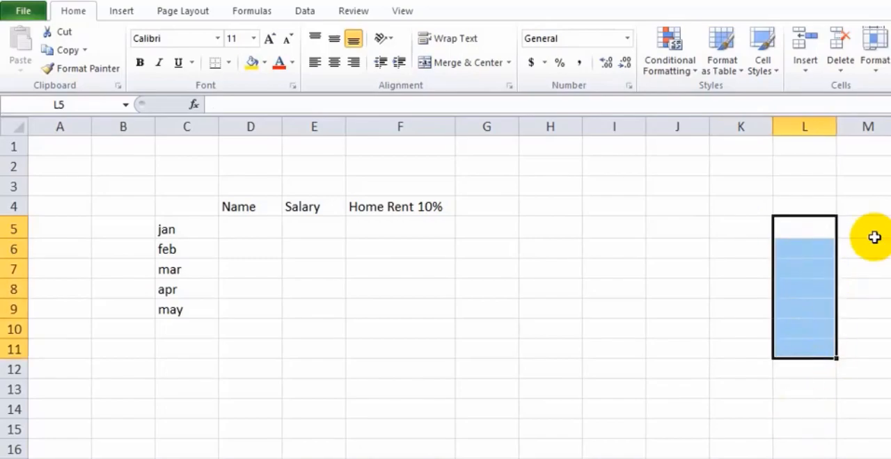
Enter 2 and 4 in M5:M6, extend the even-number series down to 12 in M10, and clear the range
{"action": "left_click", "coordinate": [872, 229]}
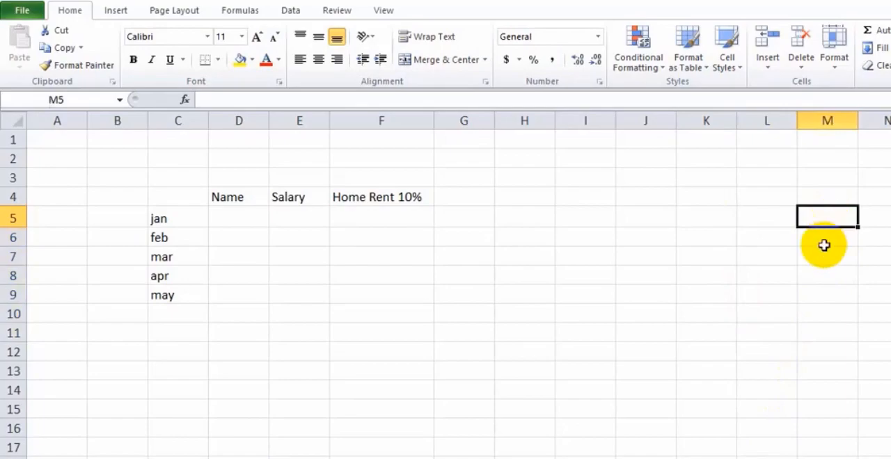
{"action": "type", "text": "2"}
{"action": "key", "text": "Return"}
{"action": "type", "text": "4"}
{"action": "key", "text": "Return"}
{"action": "left_click", "coordinate": [825, 218]}
{"action": "left_click", "coordinate": [783, 237]}
{"action": "left_click_drag", "start_coordinate": [813, 221], "coordinate": [843, 313]}
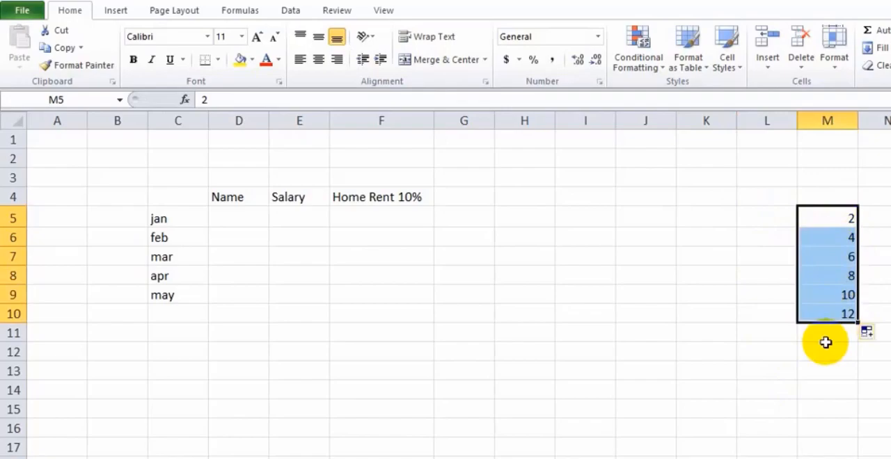
{"action": "key", "text": "Delete"}
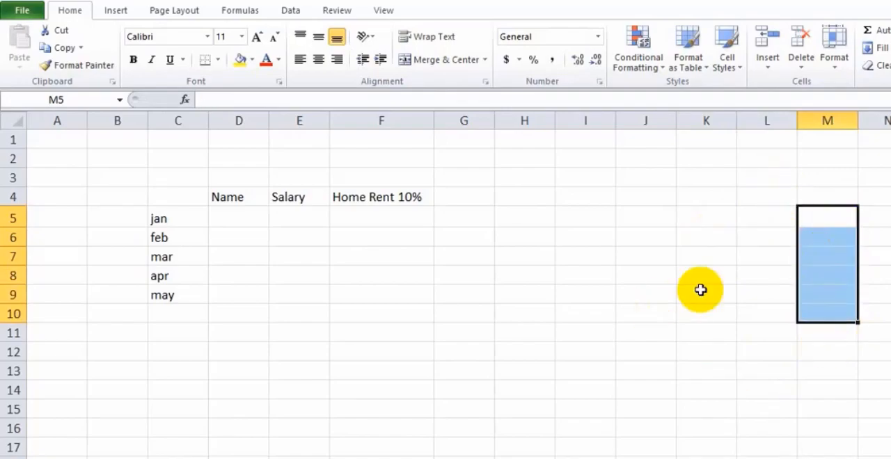
{"action": "left_click", "coordinate": [760, 251]}
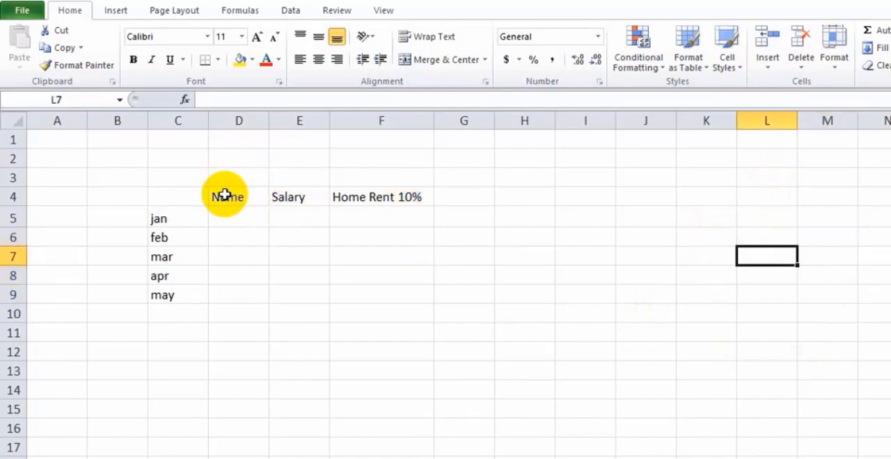
Fill the heading cells D4:F4 with the standard green color
{"action": "left_click_drag", "start_coordinate": [223, 194], "coordinate": [431, 191]}
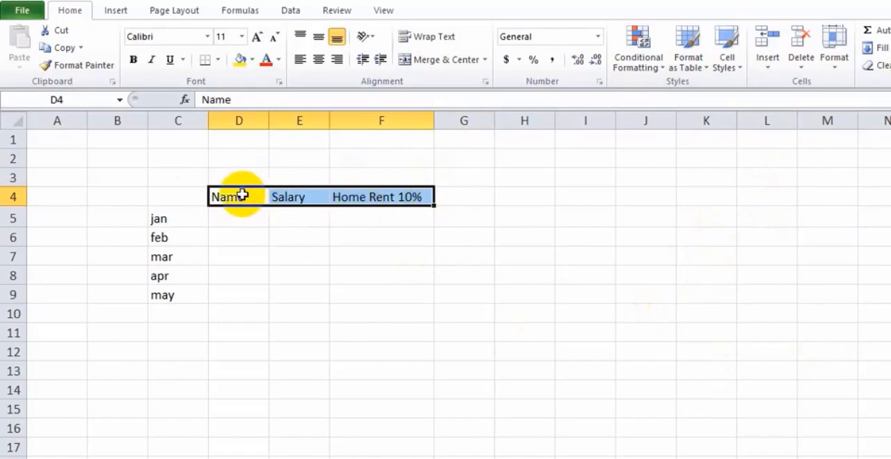
{"action": "left_click", "coordinate": [242, 60]}
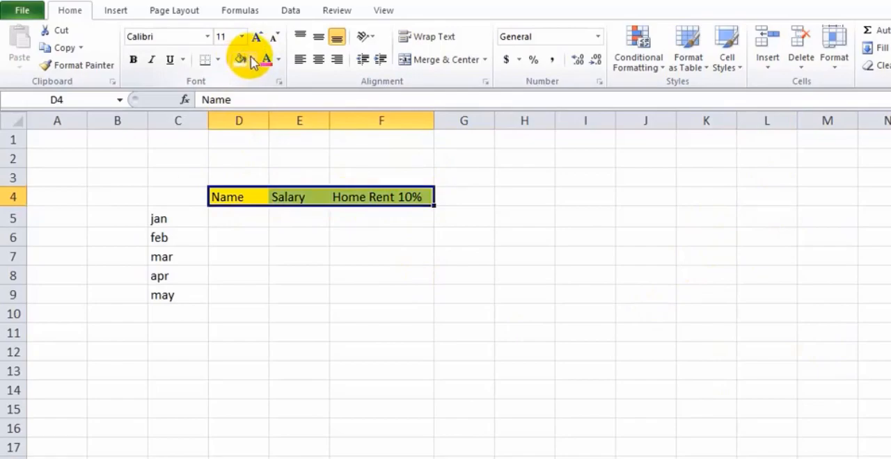
{"action": "left_click", "coordinate": [253, 60]}
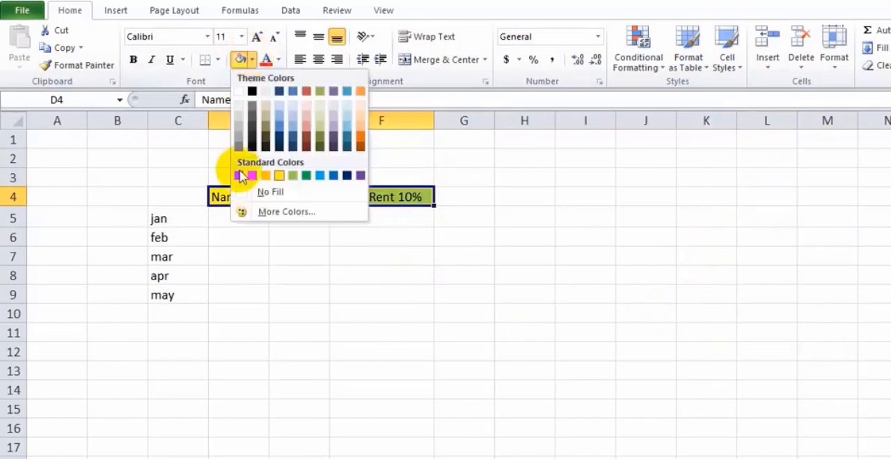
{"action": "left_click", "coordinate": [307, 176]}
Make the headings in D4:F4 bold
{"action": "left_click", "coordinate": [390, 199]}
{"action": "left_click", "coordinate": [224, 197]}
{"action": "left_click", "coordinate": [199, 201]}
{"action": "left_click_drag", "start_coordinate": [217, 199], "coordinate": [376, 197]}
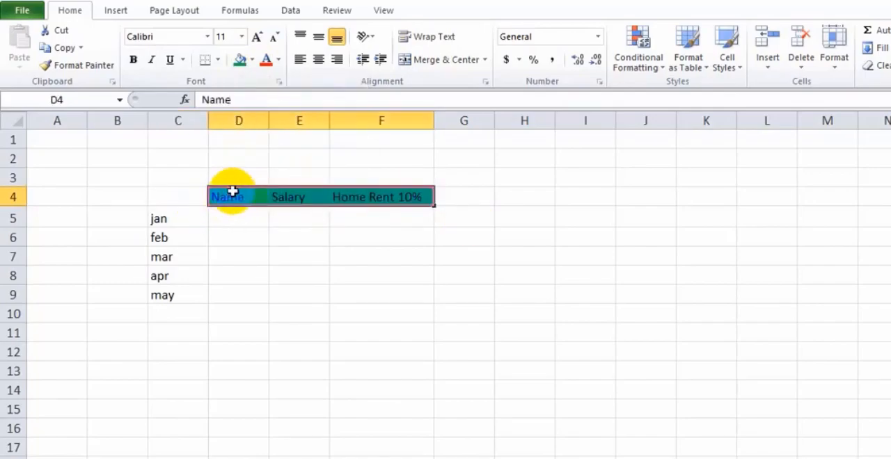
{"action": "left_click", "coordinate": [134, 61]}
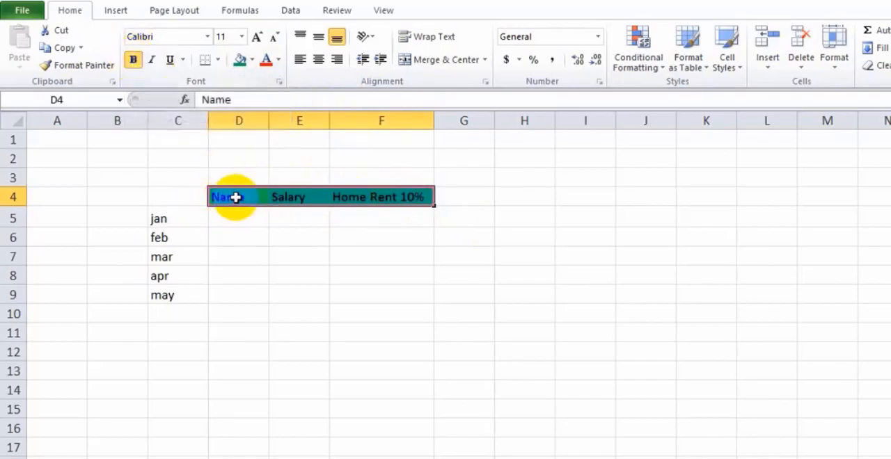
Fill the month cells C5:C9 with a blue color
{"action": "left_click_drag", "start_coordinate": [159, 218], "coordinate": [162, 293]}
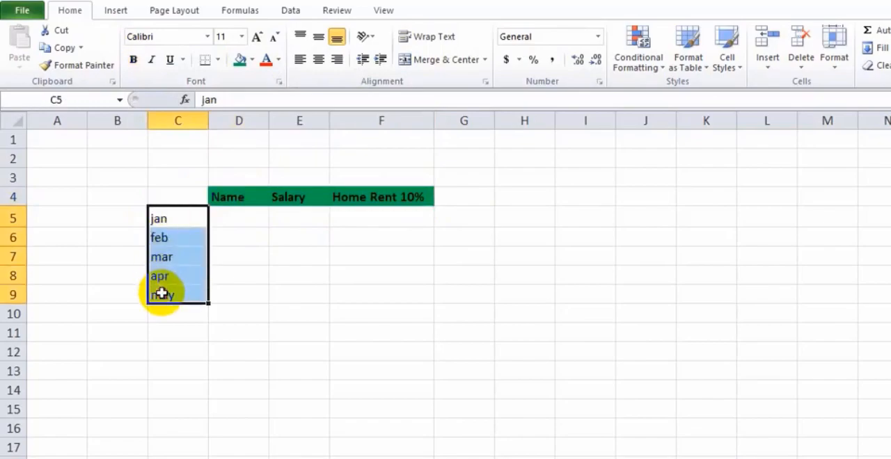
{"action": "left_click", "coordinate": [251, 62]}
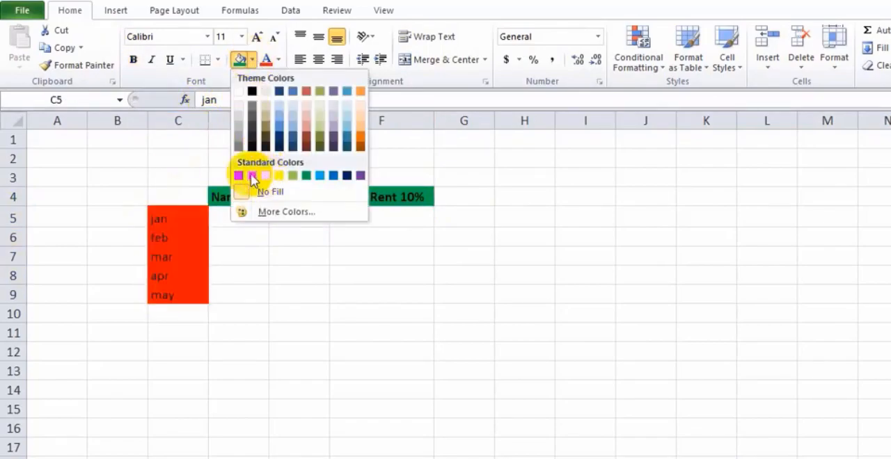
{"action": "left_click", "coordinate": [320, 178]}
Enter the character names Luffy, Zoro, Sanji, Ussop and Nami under the Name heading in D5:D9
{"action": "left_click", "coordinate": [239, 220]}
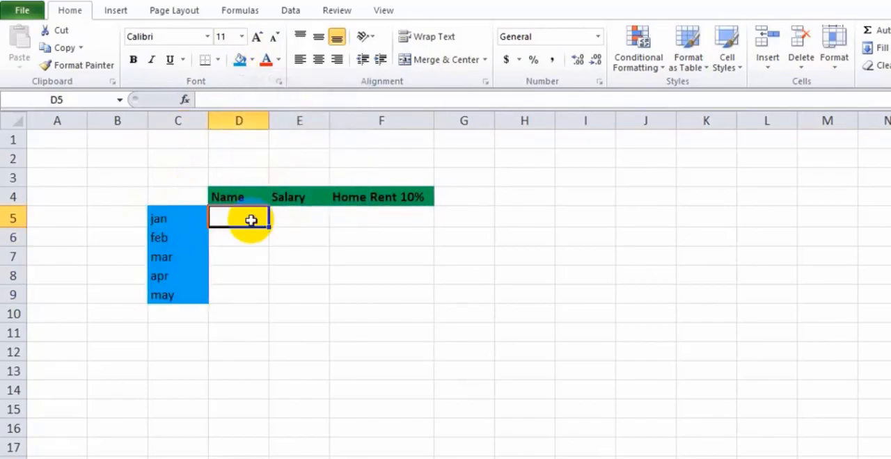
{"action": "type", "text": "L"}
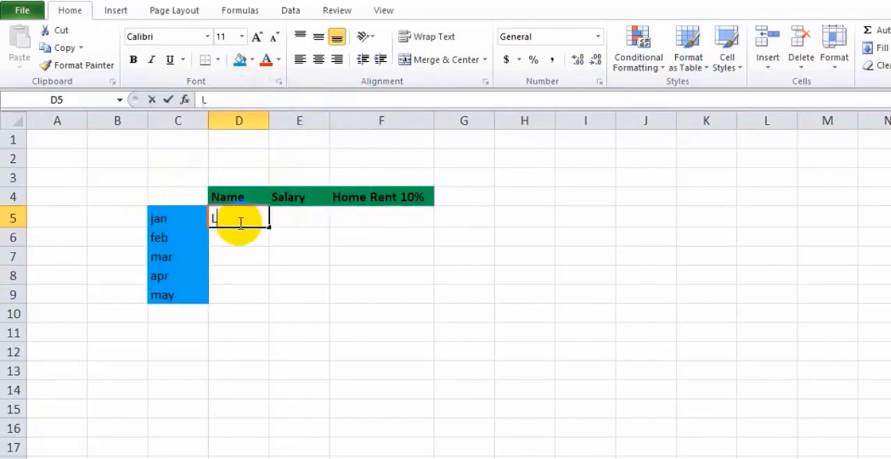
{"action": "type", "text": "uffy"}
{"action": "key", "text": "Return"}
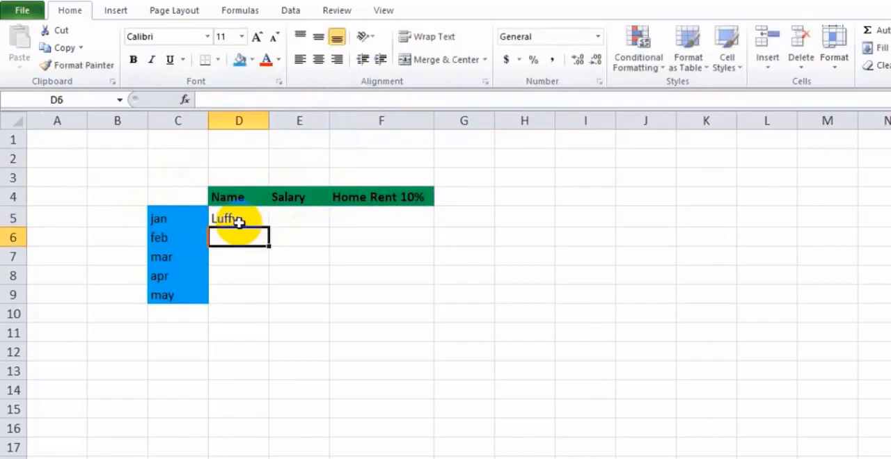
{"action": "type", "text": "Zoro"}
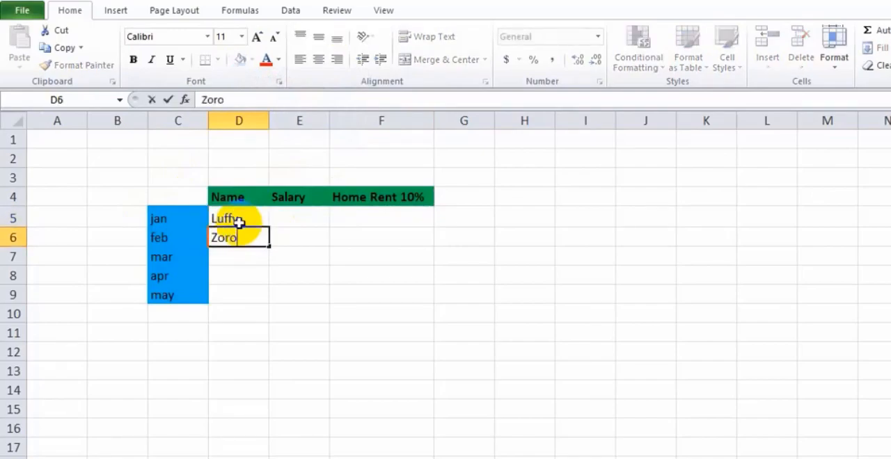
{"action": "key", "text": "Return"}
{"action": "type", "text": "Sanji"}
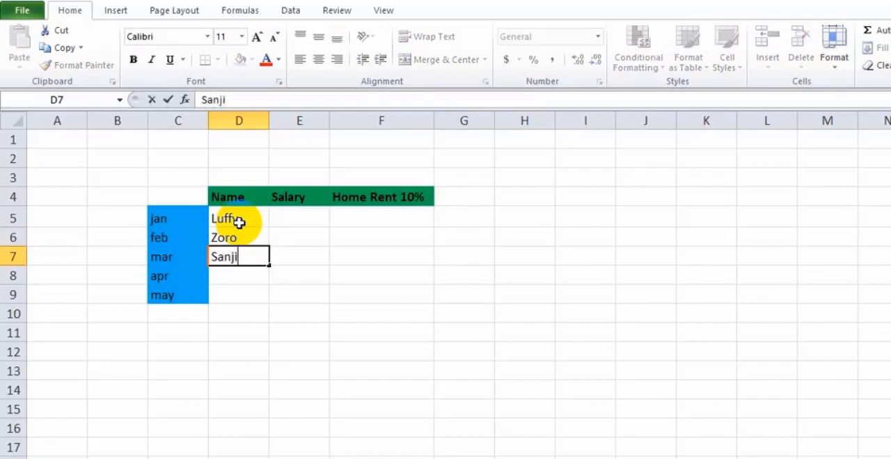
{"action": "key", "text": "Return"}
{"action": "type", "text": "Ussop"}
{"action": "key", "text": "Tab"}
{"action": "left_click", "coordinate": [230, 297]}
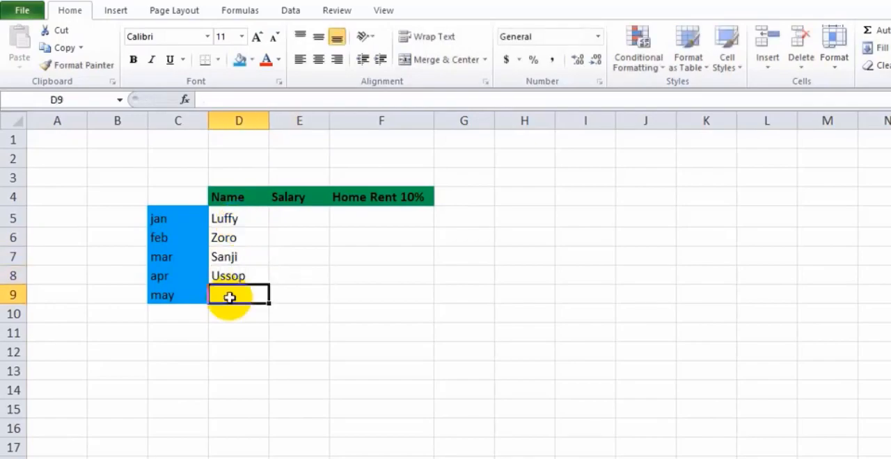
{"action": "type", "text": "Nami"}
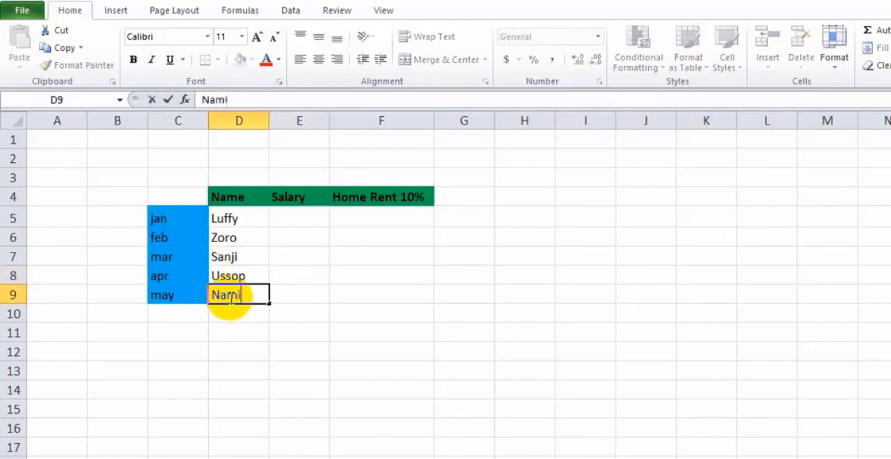
Enter the salaries 15000 in E5 and 32000 in E6
{"action": "left_click", "coordinate": [282, 224]}
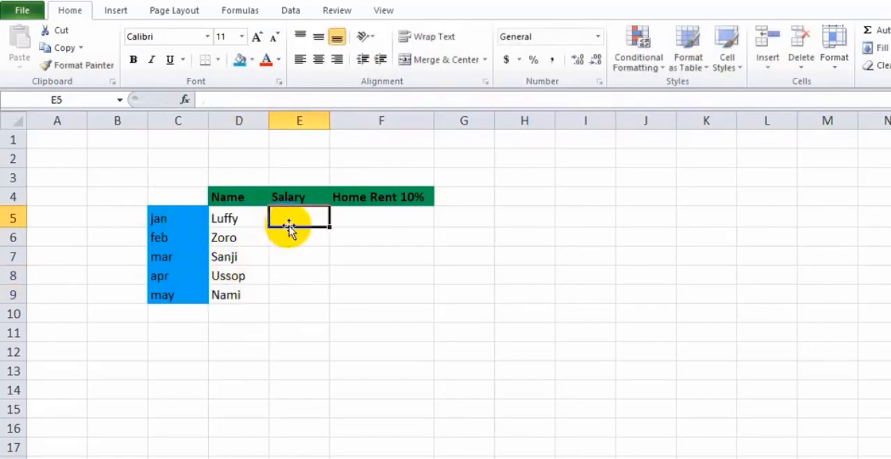
{"action": "double_click", "coordinate": [300, 220]}
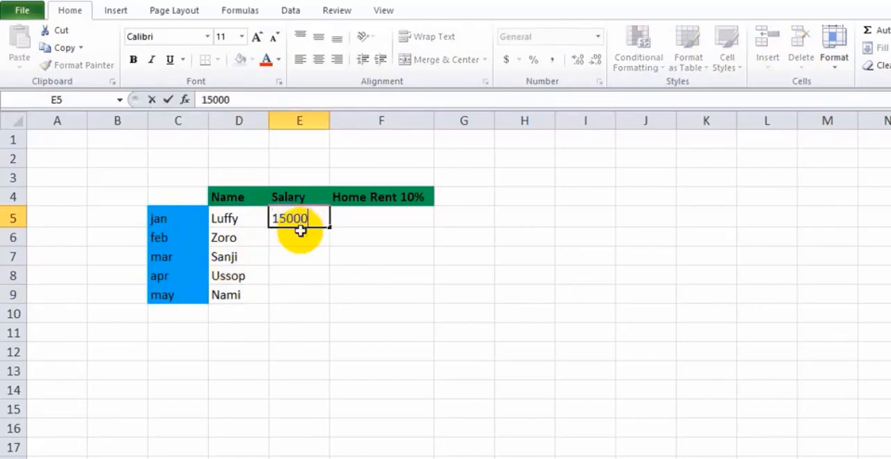
{"action": "left_click", "coordinate": [300, 239]}
{"action": "type", "text": "3"}
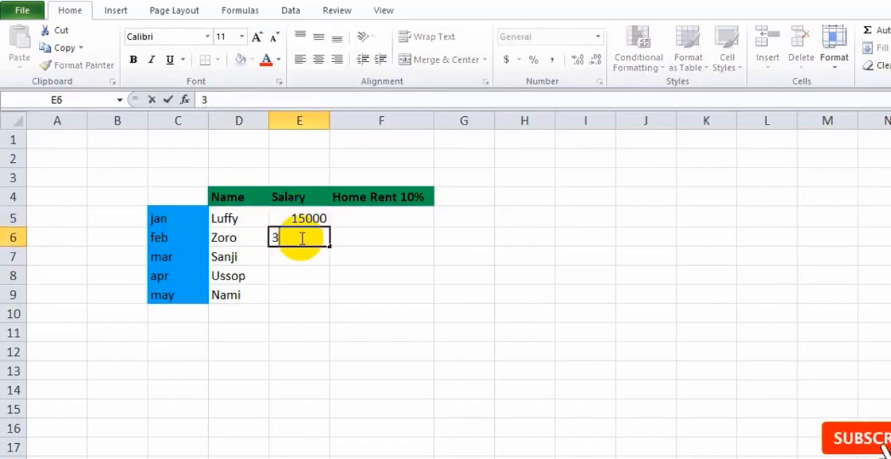
{"action": "type", "text": "2000"}
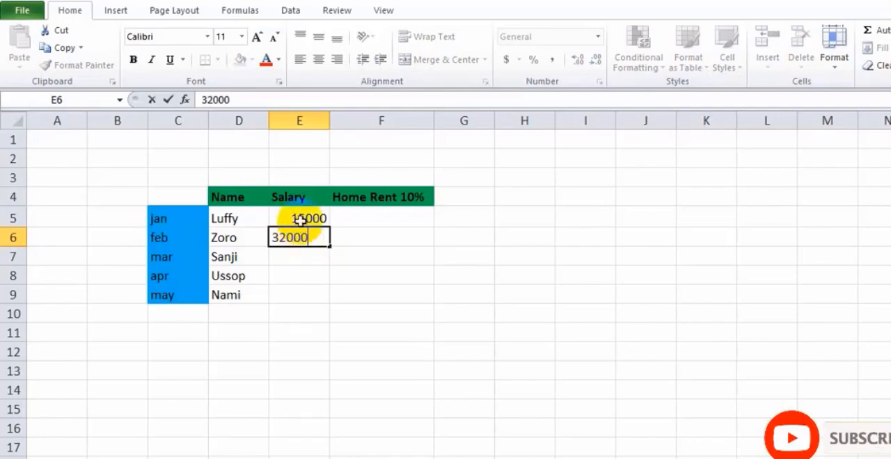
Change the salary in E5 to 150000
{"action": "left_click", "coordinate": [309, 220]}
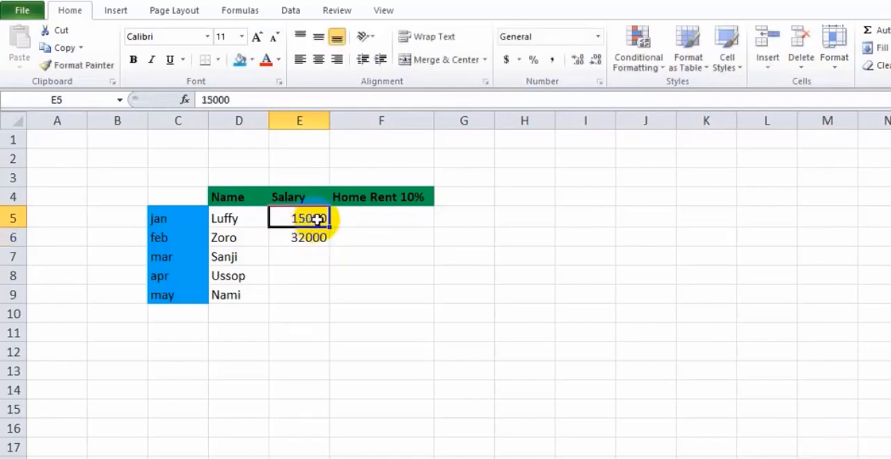
{"action": "double_click", "coordinate": [318, 220]}
{"action": "type", "text": "0"}
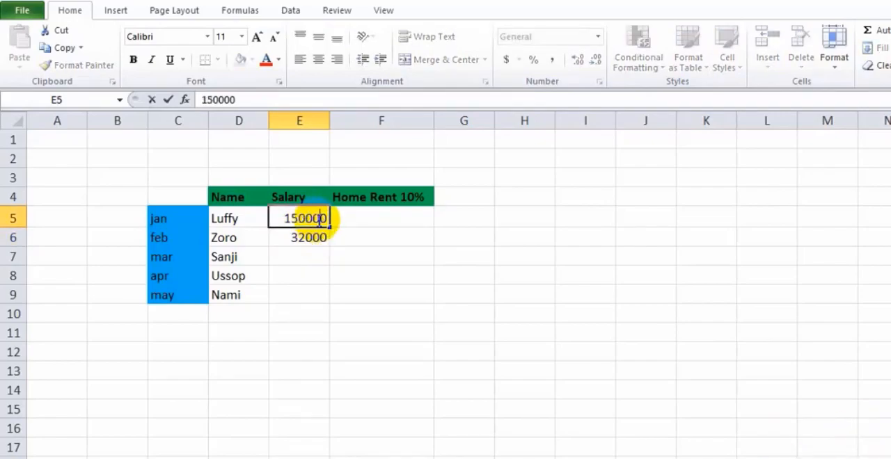
Enter the remaining salaries 33000, 20000 and 10000 in cells E7:E9
{"action": "left_click", "coordinate": [304, 259]}
{"action": "double_click", "coordinate": [304, 259]}
{"action": "type", "text": "33000"}
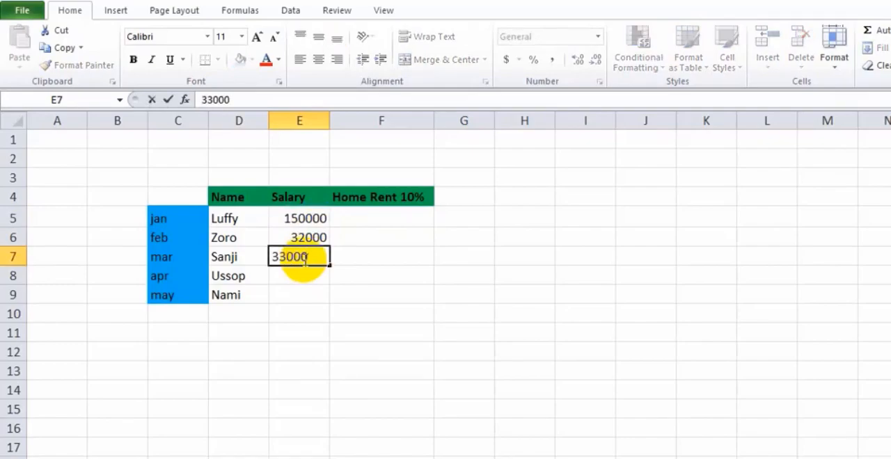
{"action": "left_click", "coordinate": [299, 276]}
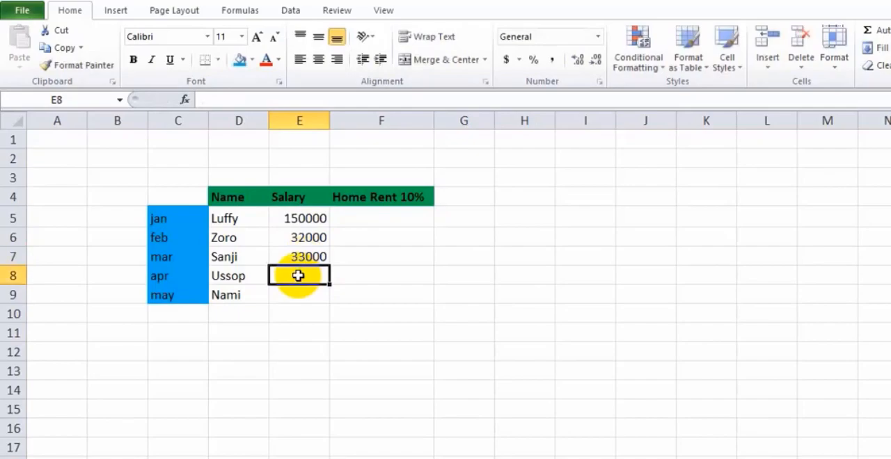
{"action": "double_click", "coordinate": [299, 275]}
{"action": "type", "text": "20000"}
{"action": "left_click", "coordinate": [293, 298]}
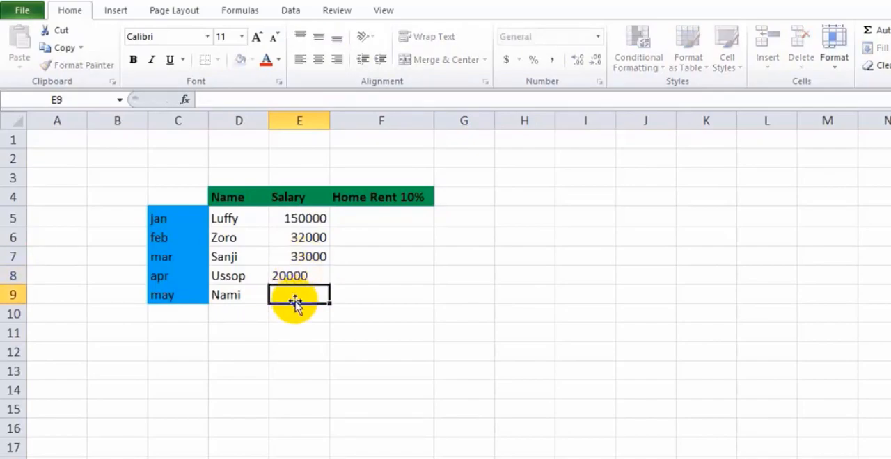
{"action": "double_click", "coordinate": [296, 298]}
{"action": "type", "text": "10000"}
Enter the formula =E5*10% in F5 to calculate the first home rent from the salary
{"action": "left_click", "coordinate": [387, 216]}
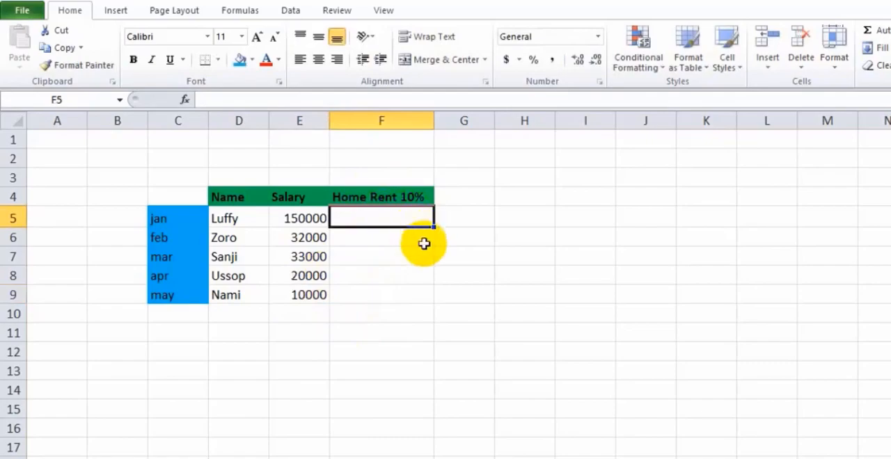
{"action": "left_click", "coordinate": [301, 216]}
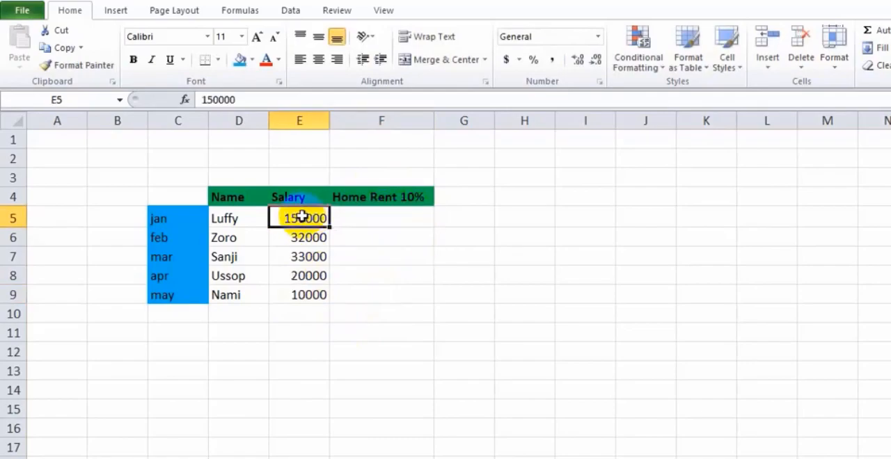
{"action": "left_click", "coordinate": [358, 218]}
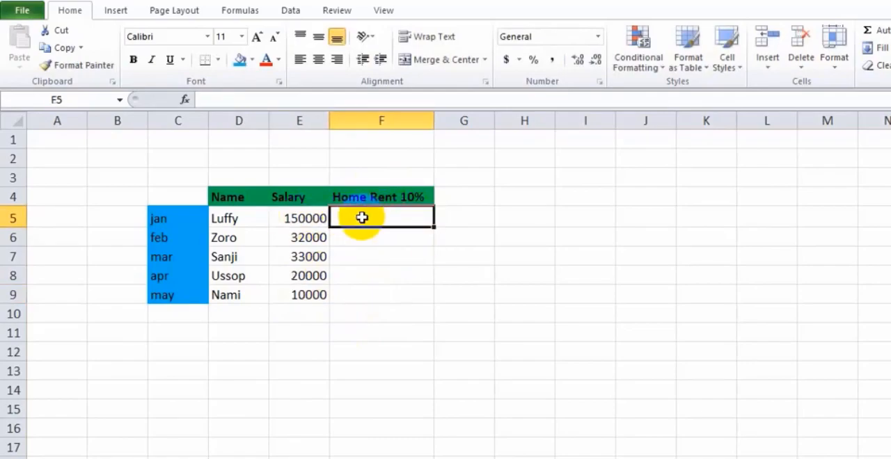
{"action": "double_click", "coordinate": [362, 218]}
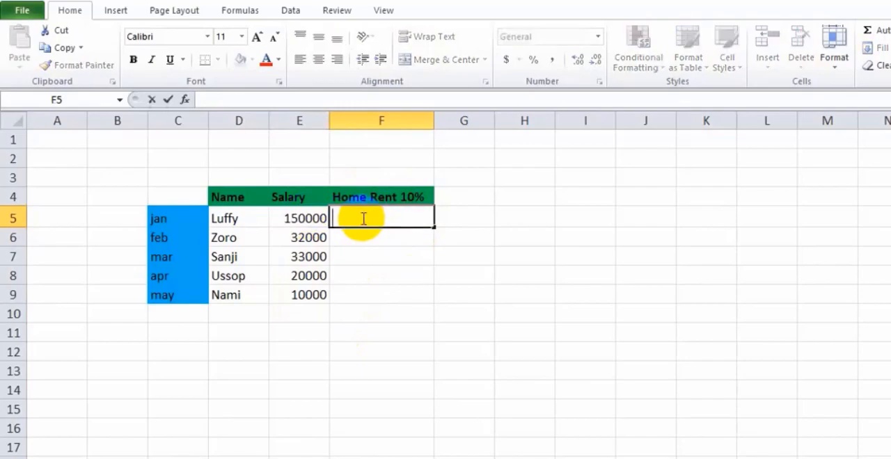
{"action": "type", "text": "="}
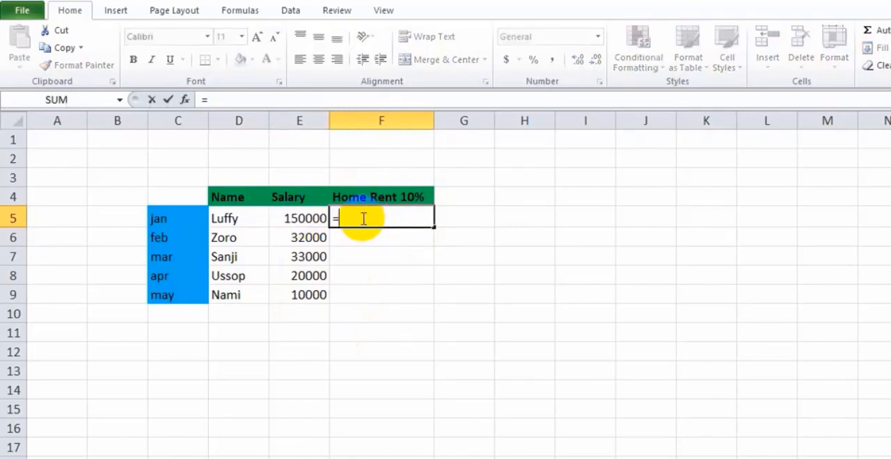
{"action": "left_click", "coordinate": [301, 220]}
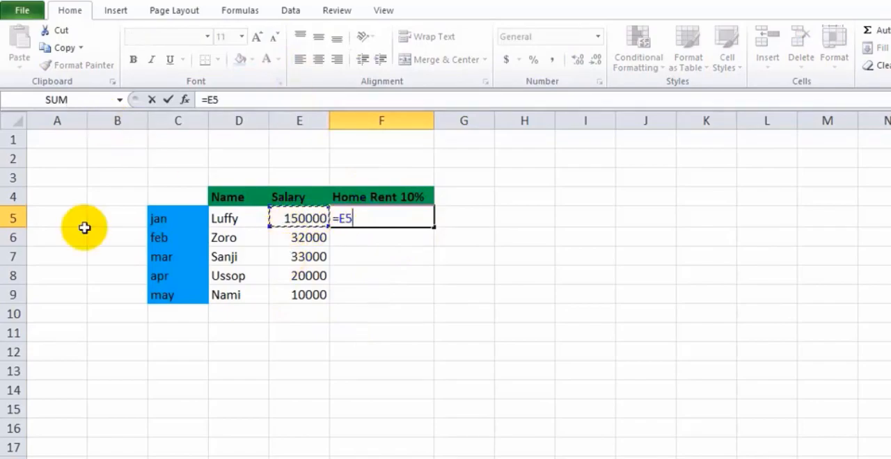
{"action": "type", "text": "*10%"}
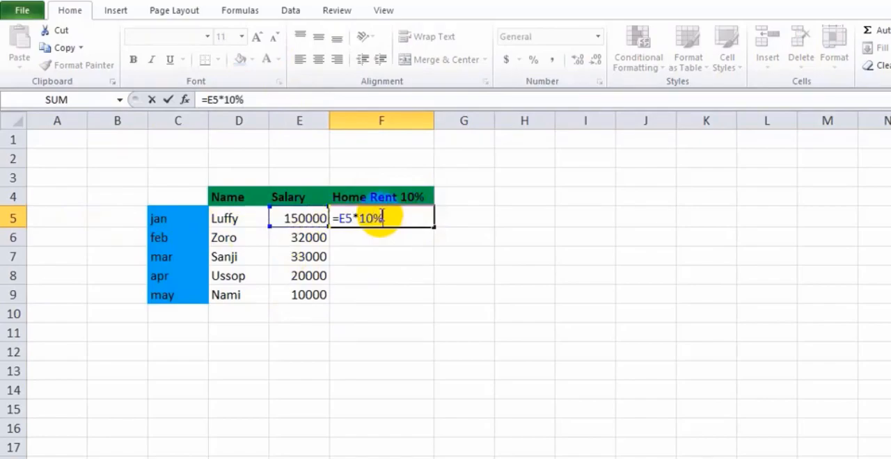
{"action": "key", "text": "Return"}
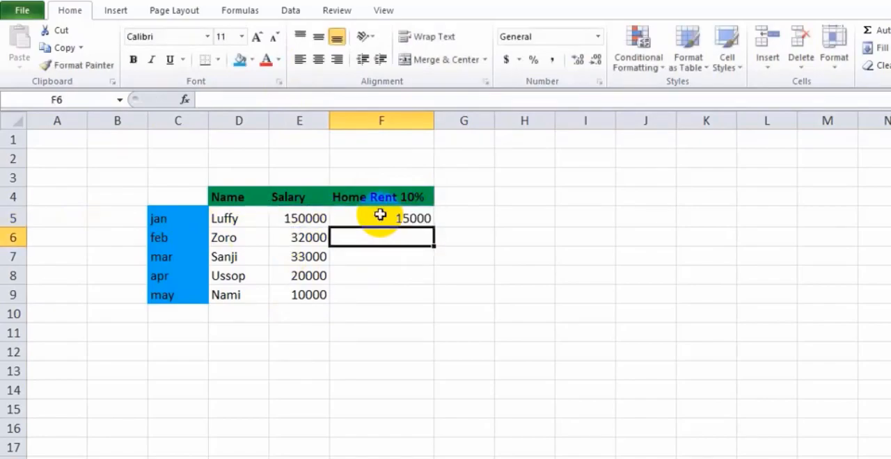
Fill the home rent formula from F5 down to F9 and check the copied formulas
{"action": "left_click", "coordinate": [380, 215]}
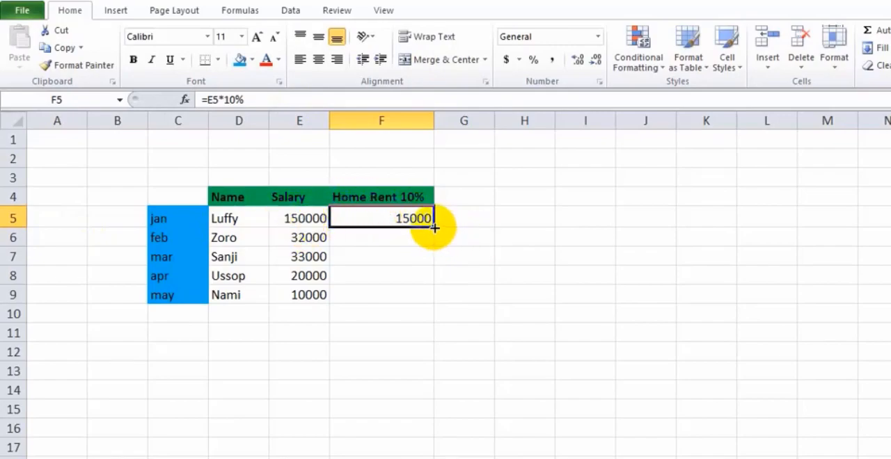
{"action": "left_click_drag", "start_coordinate": [434, 227], "coordinate": [415, 297]}
{"action": "key", "text": "Down"}
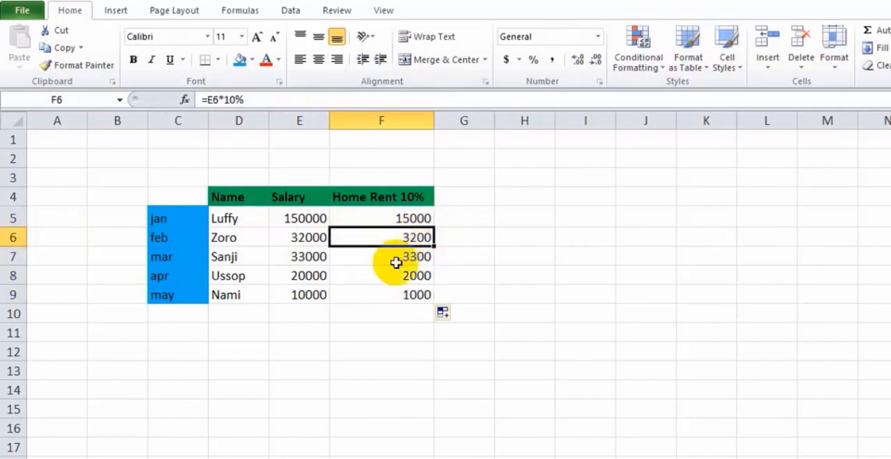
{"action": "left_click", "coordinate": [395, 262]}
{"action": "left_click", "coordinate": [387, 280]}
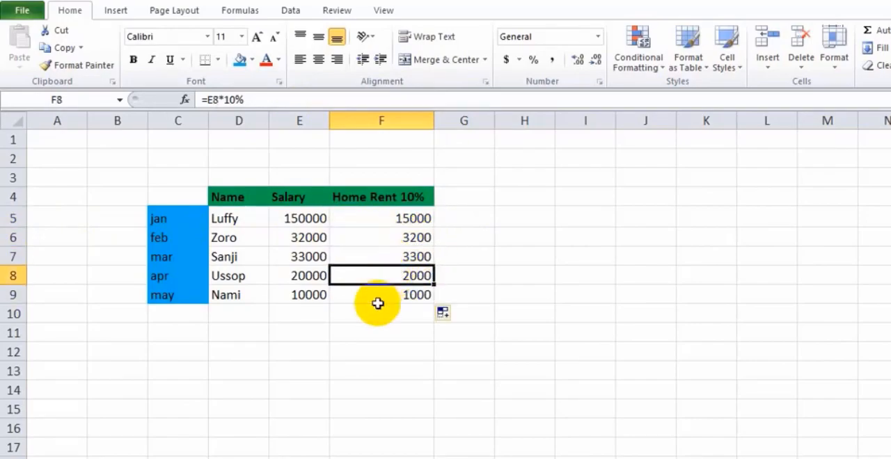
{"action": "left_click", "coordinate": [380, 299]}
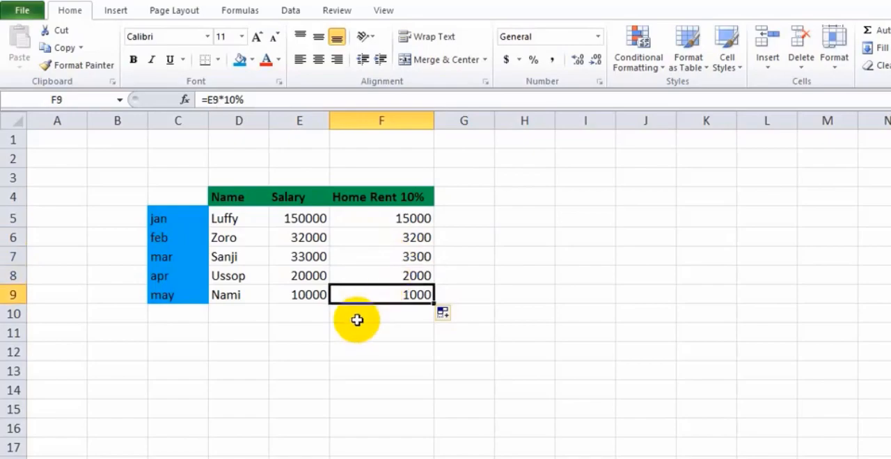
Add the column heading "Tax 5%" in G4, beside the Home Rent 10% heading
{"action": "left_click", "coordinate": [472, 198]}
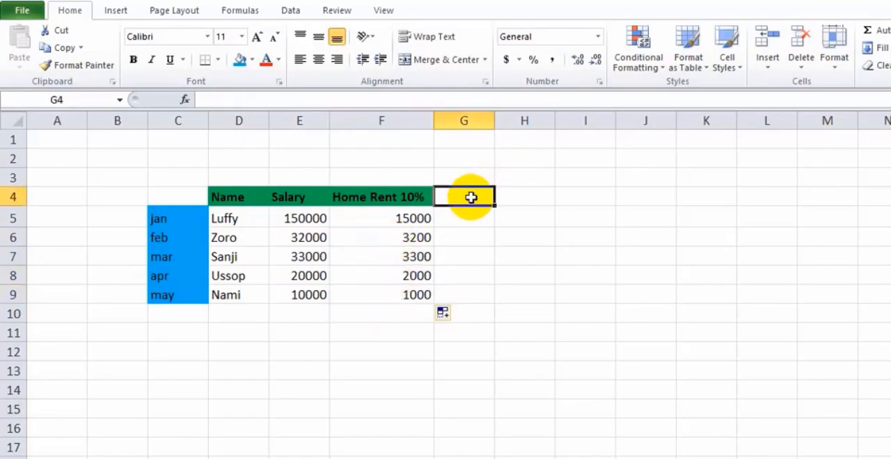
{"action": "type", "text": "Tax 50"}
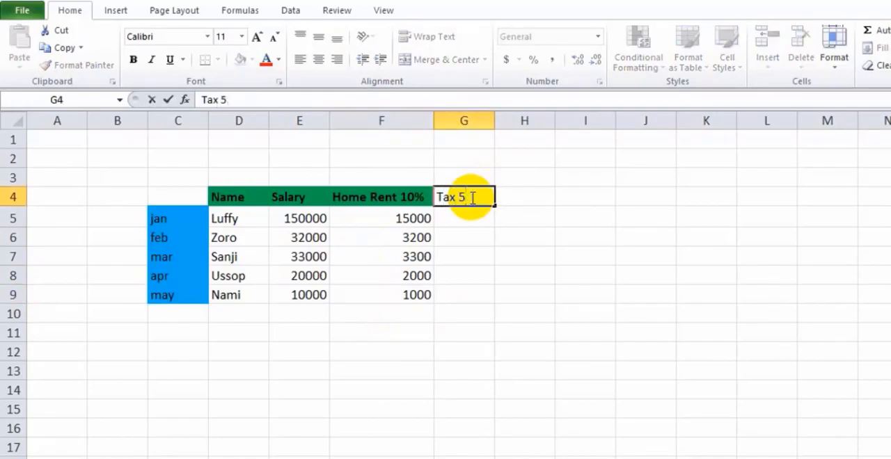
Enter the formula =IF(E5>=30000,E5*5%,IF(E5<30000,0)) in G5 to calculate the first tax amount from the salary
{"action": "left_click", "coordinate": [459, 220]}
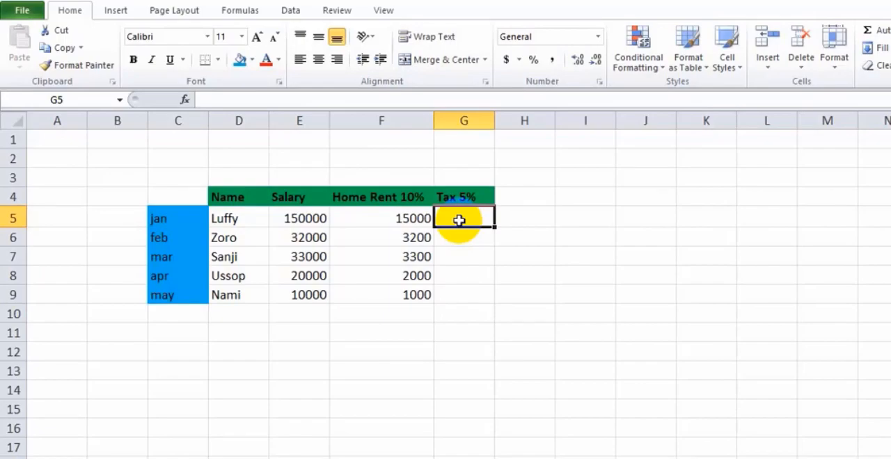
{"action": "double_click", "coordinate": [456, 219]}
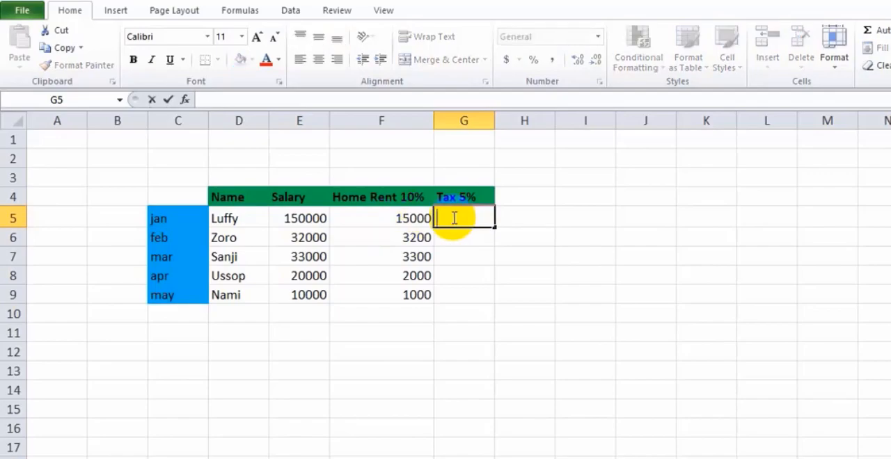
{"action": "type", "text": "="}
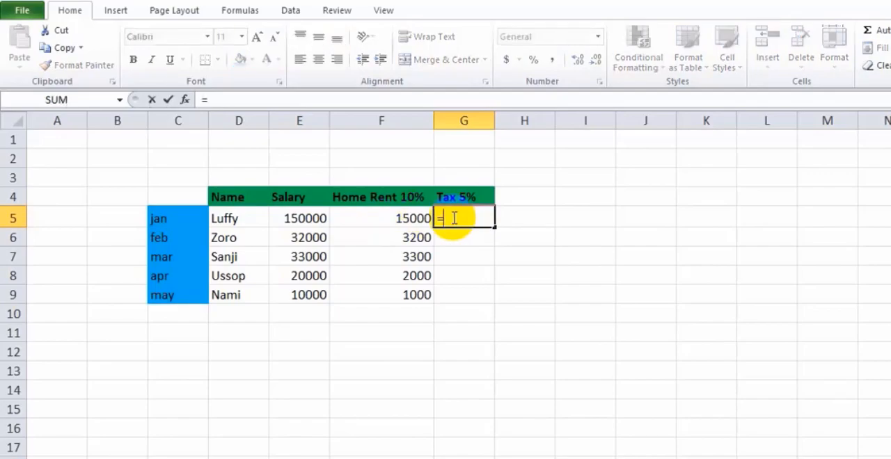
{"action": "type", "text": "if("}
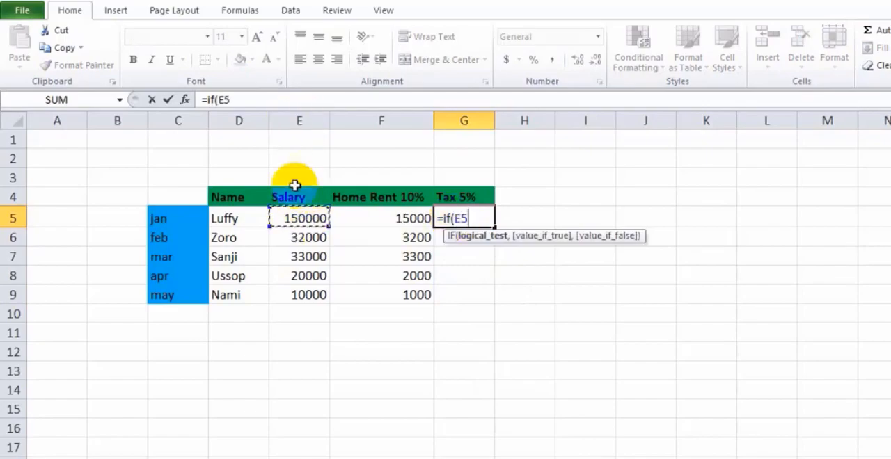
{"action": "type", "text": ">"}
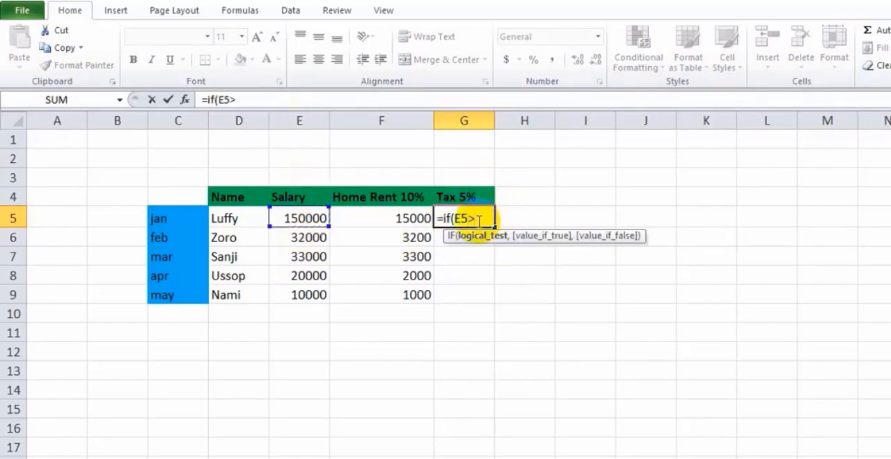
{"action": "type", "text": "=3000"}
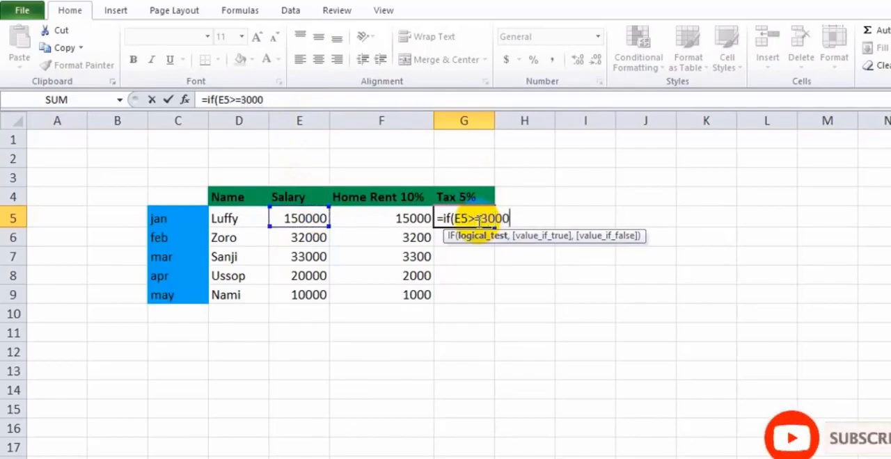
{"action": "type", "text": "0,E5"}
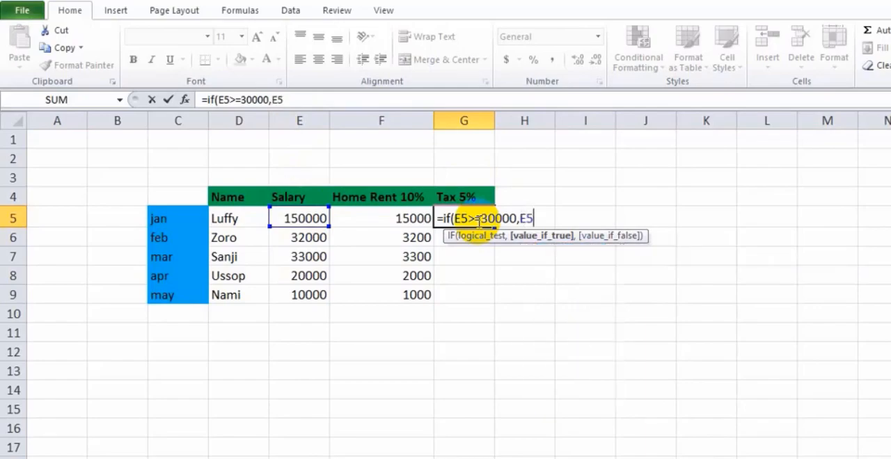
{"action": "type", "text": "*5%,"}
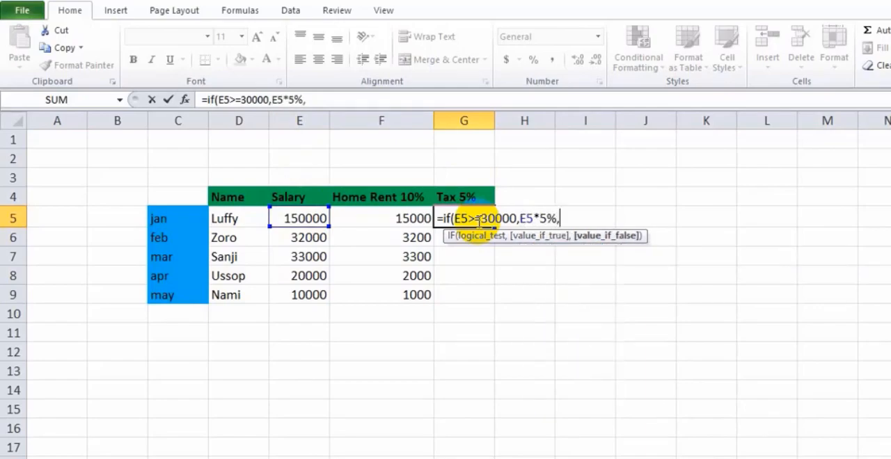
{"action": "type", "text": "if("}
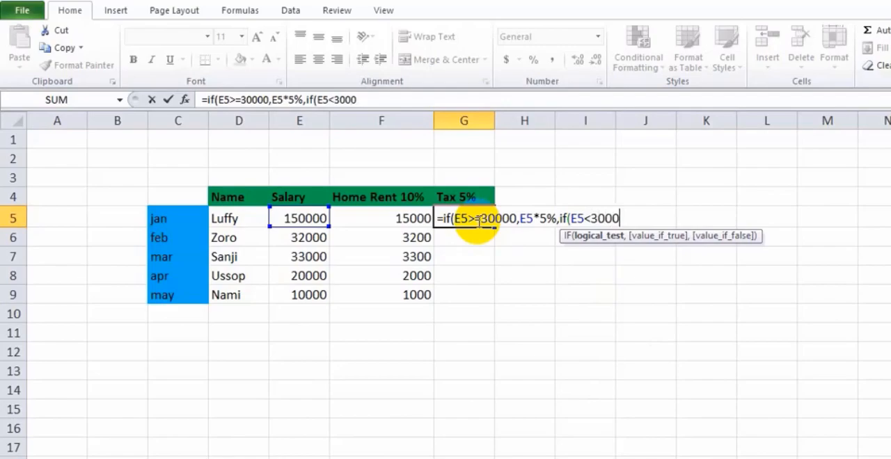
{"action": "type", "text": "E5<30000,"}
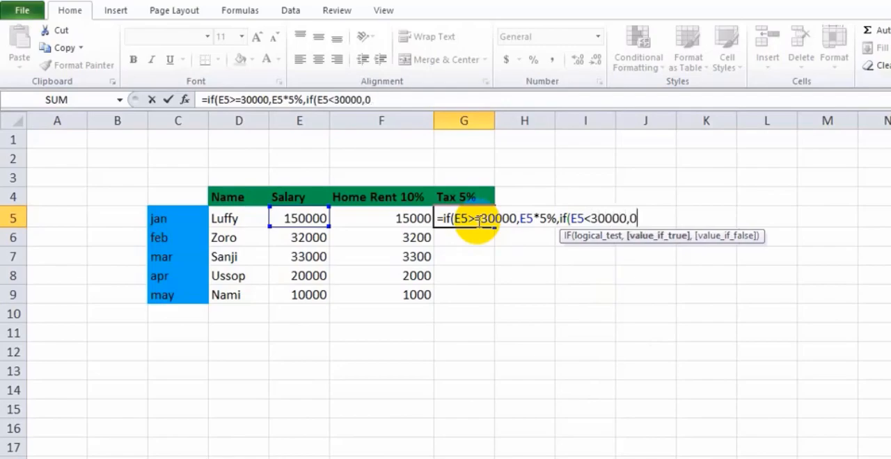
{"action": "type", "text": "0)"}
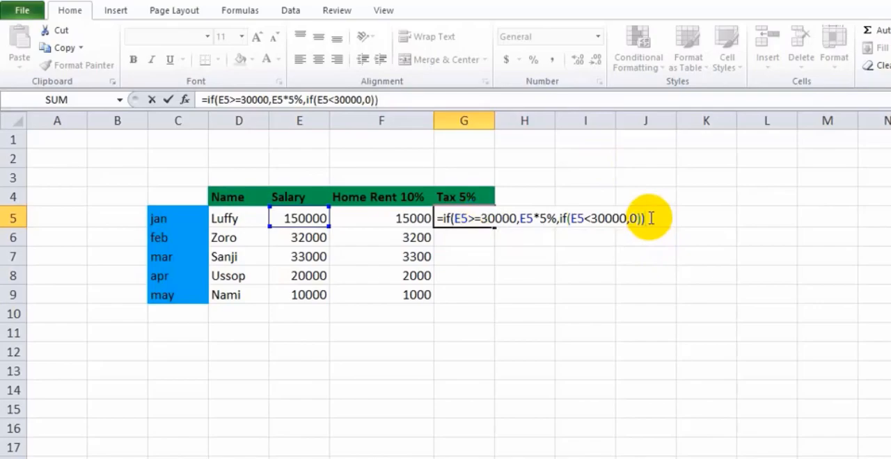
{"action": "key", "text": "Return"}
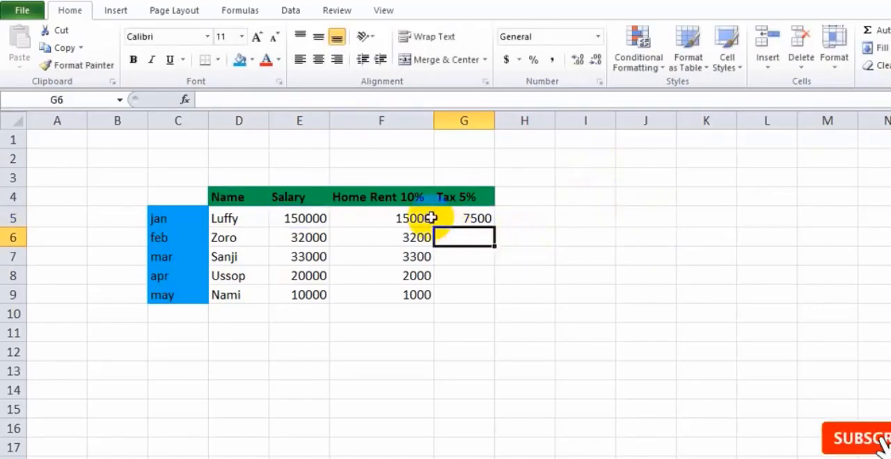
Fill the tax formula from G5 down to G9 and check the copied results against the salaries
{"action": "left_click", "coordinate": [462, 218]}
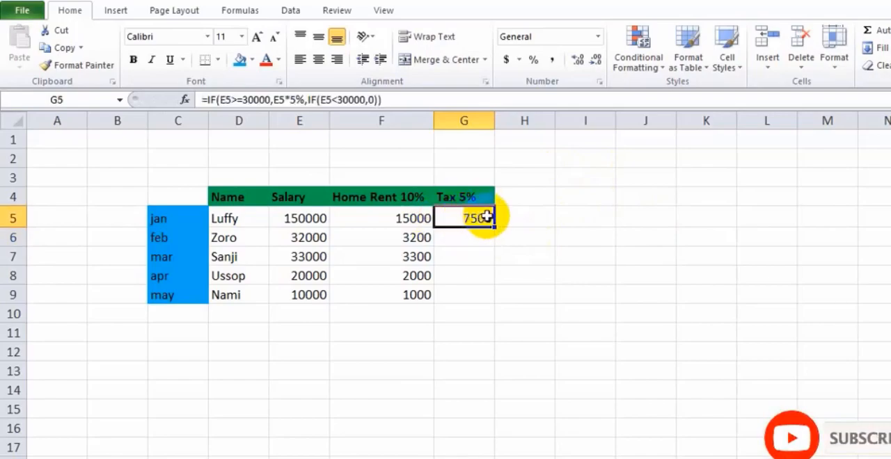
{"action": "left_click_drag", "start_coordinate": [495, 229], "coordinate": [487, 296]}
{"action": "left_click", "coordinate": [478, 239]}
{"action": "left_click", "coordinate": [476, 257]}
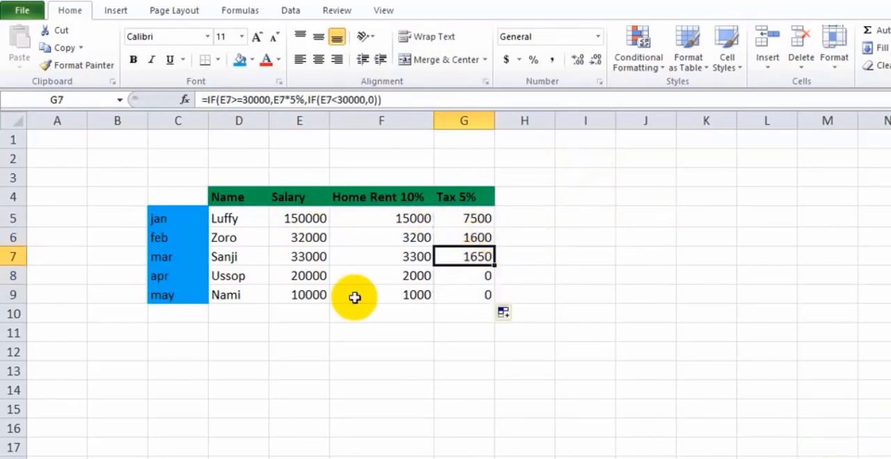
{"action": "left_click", "coordinate": [298, 277]}
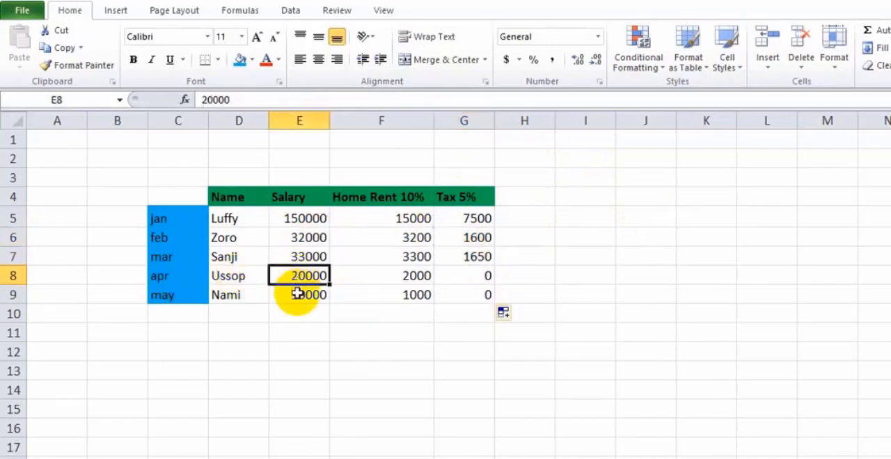
{"action": "left_click", "coordinate": [298, 295]}
{"action": "left_click", "coordinate": [296, 276]}
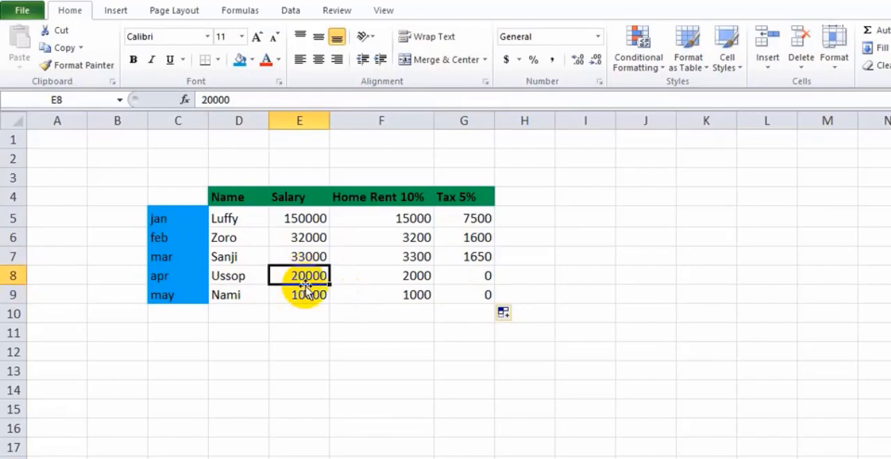
{"action": "left_click", "coordinate": [486, 275]}
{"action": "left_click", "coordinate": [476, 297]}
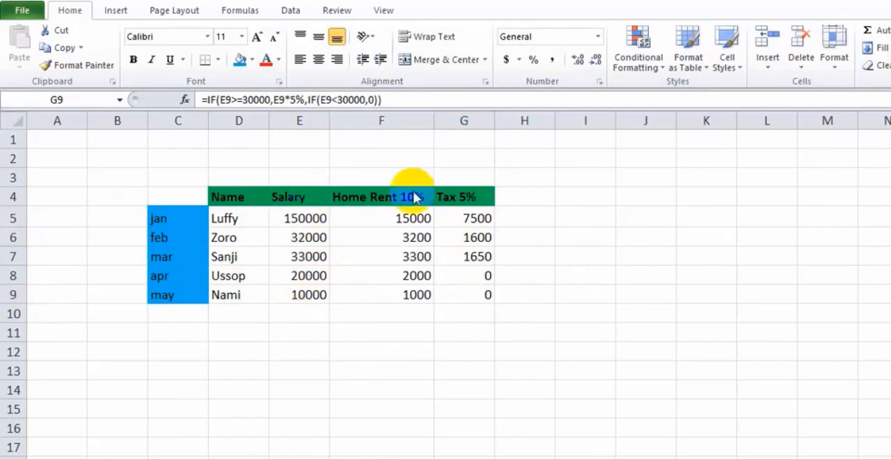
{"action": "key", "text": "ctrl+v"}
{"action": "left_click", "coordinate": [310, 215]}
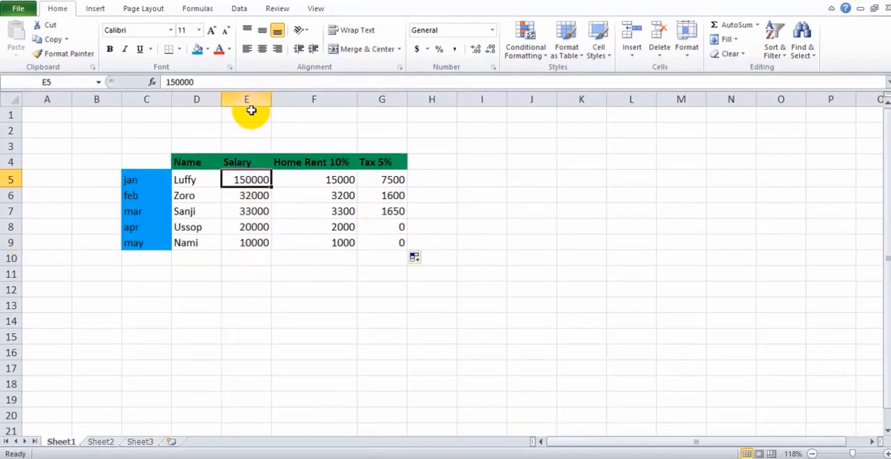
{"action": "left_click", "coordinate": [299, 120]}
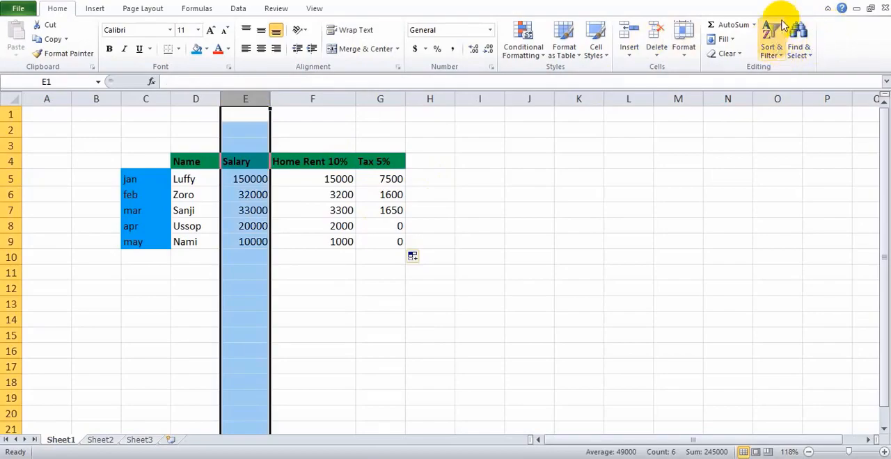
{"action": "left_click", "coordinate": [775, 53]}
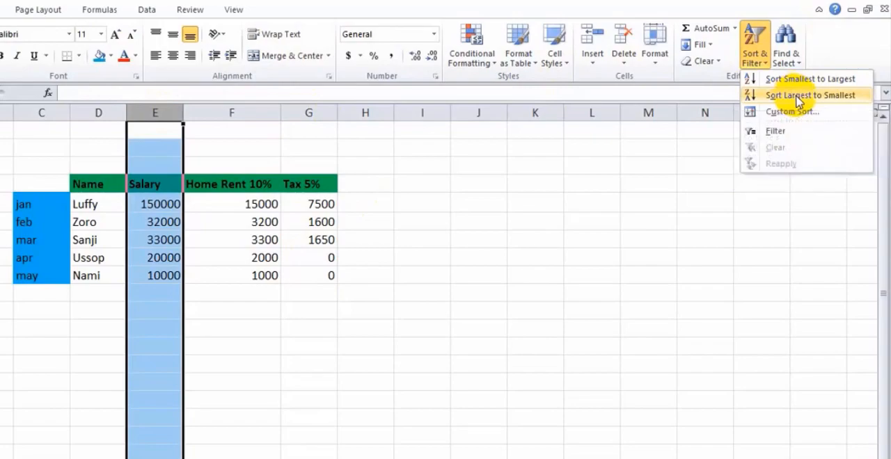
{"action": "left_click", "coordinate": [138, 202]}
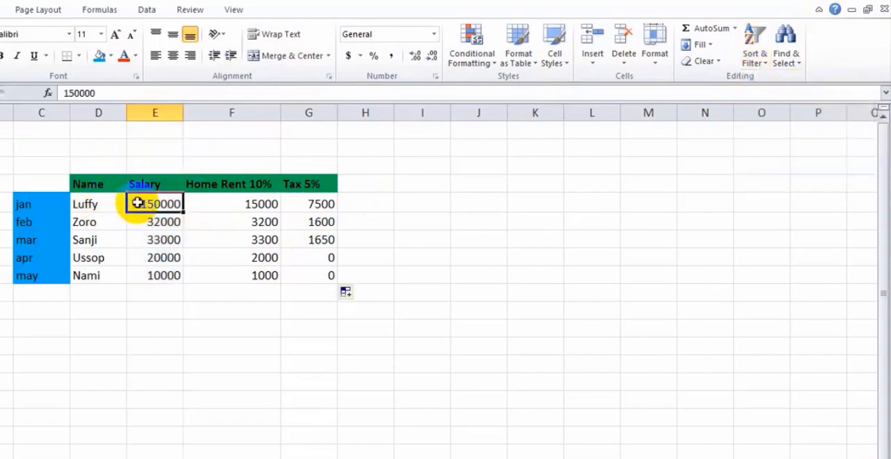
Sort the salaries in E5:E9 from largest to smallest, continuing with the current selection, and undo the sort
{"action": "left_click_drag", "start_coordinate": [138, 202], "coordinate": [156, 273]}
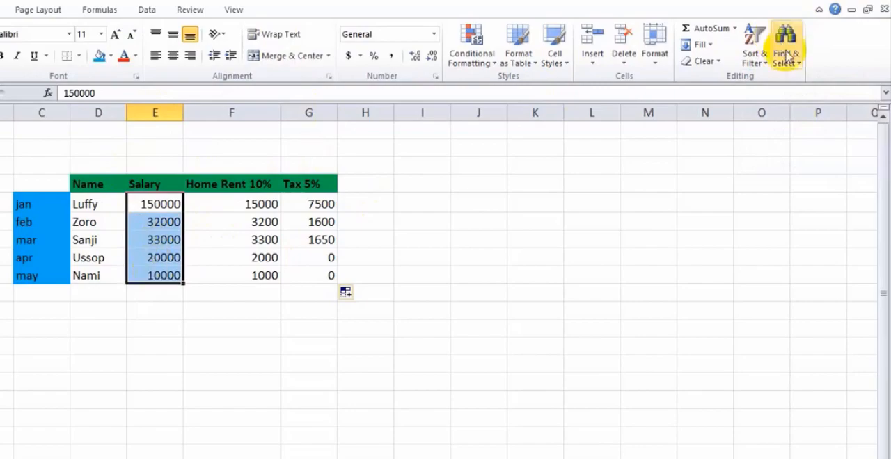
{"action": "left_click", "coordinate": [749, 56]}
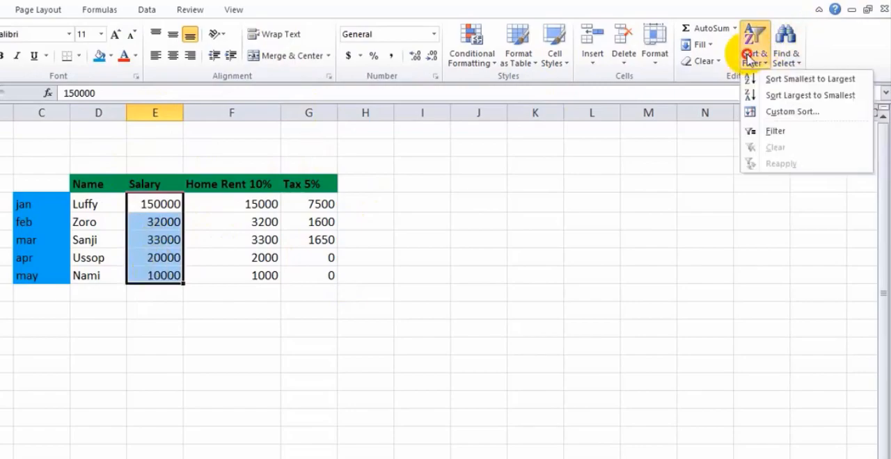
{"action": "left_click", "coordinate": [791, 97]}
{"action": "left_click", "coordinate": [310, 269]}
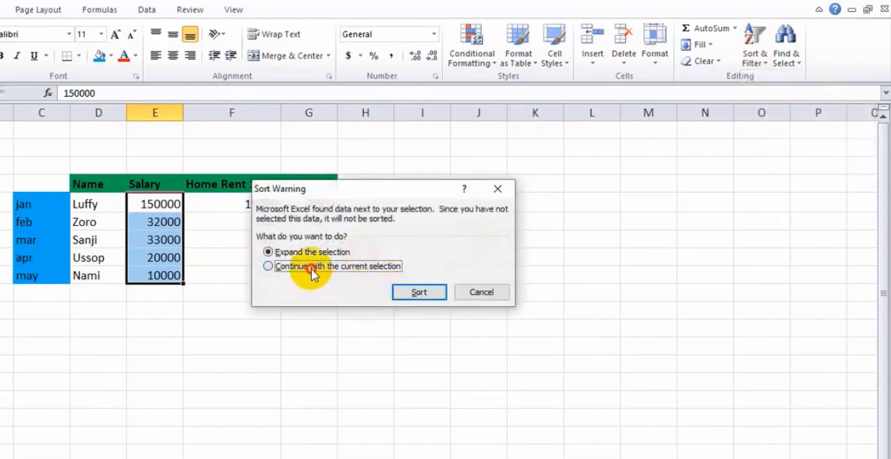
{"action": "left_click", "coordinate": [417, 294]}
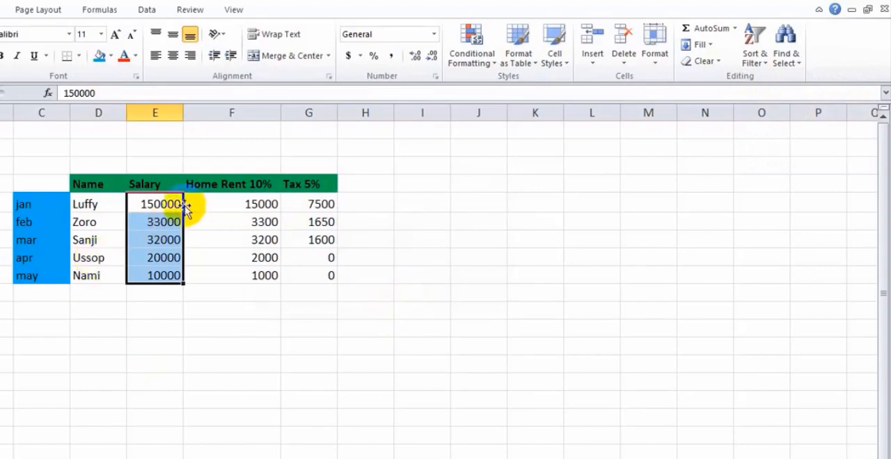
{"action": "left_click", "coordinate": [159, 240]}
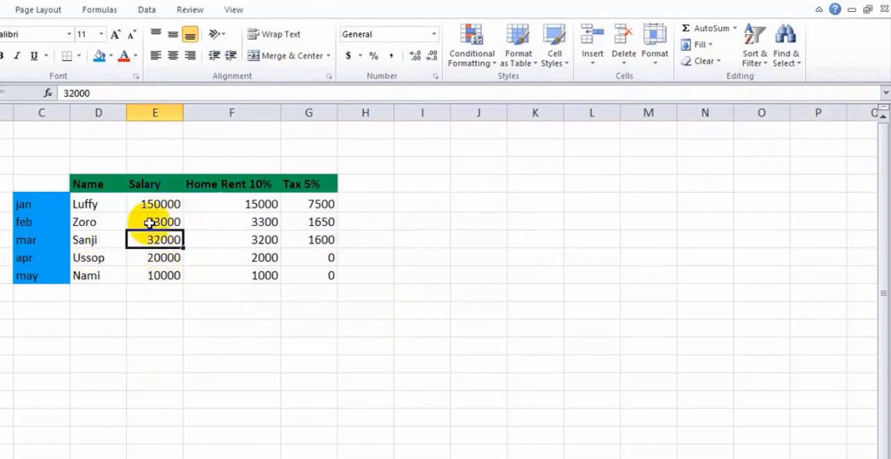
{"action": "left_click", "coordinate": [435, 200]}
Center the text horizontally in the table's data cells D5:G9
{"action": "left_click_drag", "start_coordinate": [91, 203], "coordinate": [313, 282]}
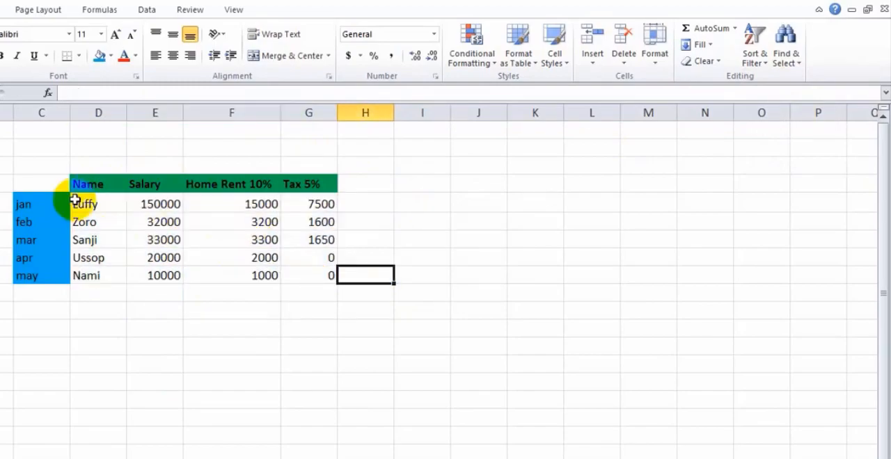
{"action": "left_click_drag", "start_coordinate": [74, 200], "coordinate": [308, 283]}
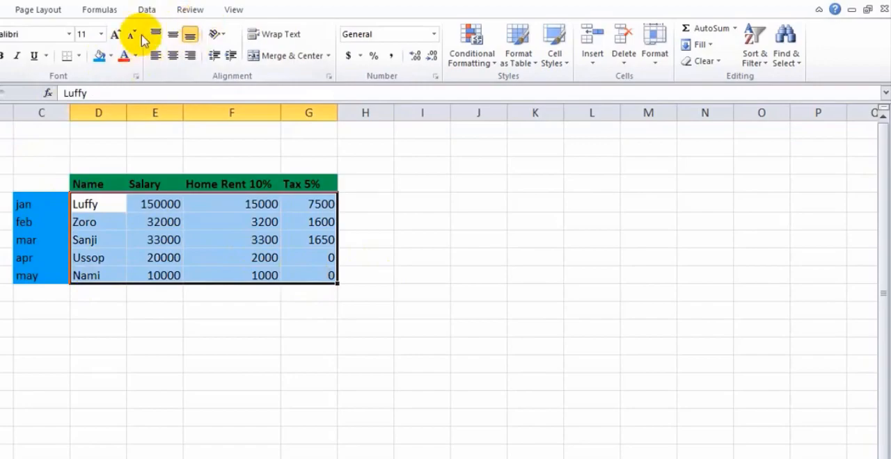
{"action": "left_click", "coordinate": [173, 56]}
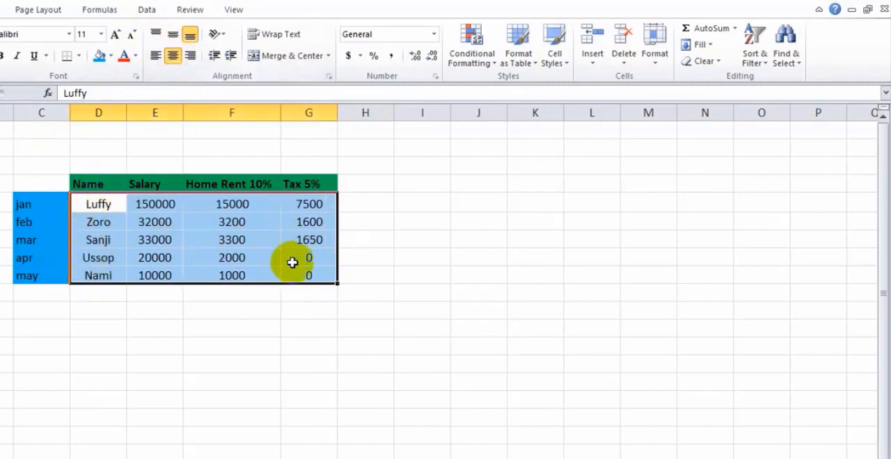
{"action": "left_click", "coordinate": [359, 277]}
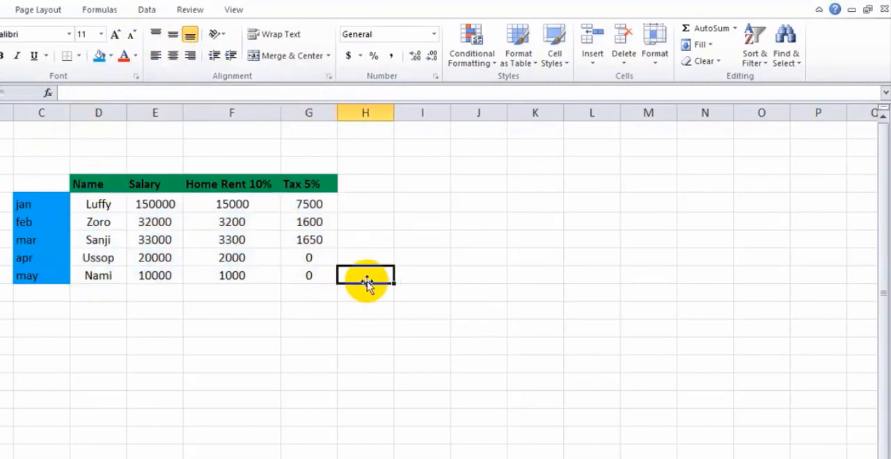
Add the title "Salary Table" in D2 above the table and make it bold
{"action": "left_click", "coordinate": [107, 147]}
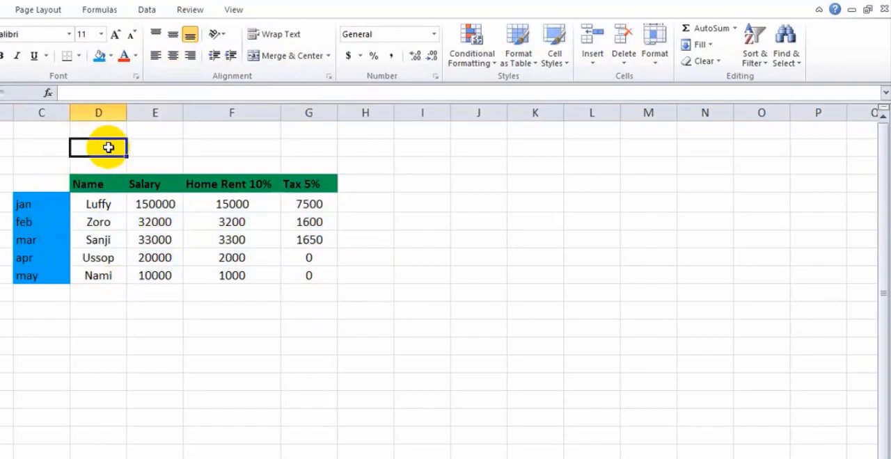
{"action": "type", "text": "Salary Table"}
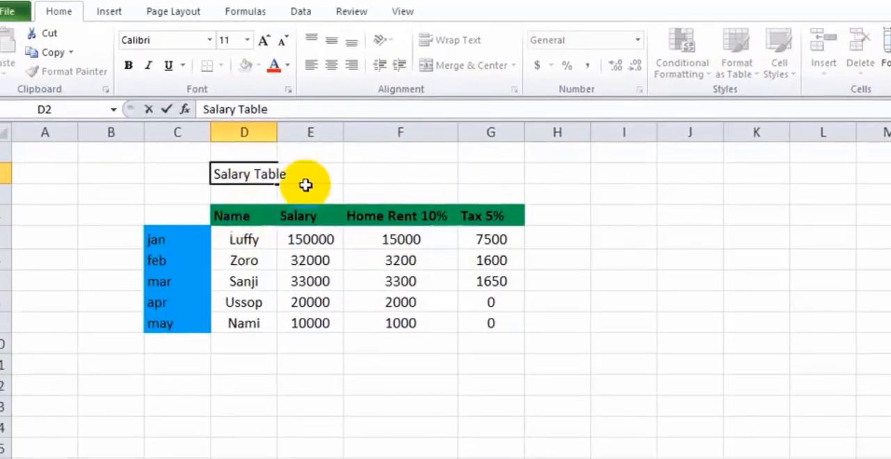
{"action": "left_click_drag", "start_coordinate": [148, 153], "coordinate": [109, 152]}
{"action": "left_click_drag", "start_coordinate": [282, 183], "coordinate": [239, 178]}
{"action": "left_click", "coordinate": [150, 67]}
{"action": "left_click", "coordinate": [193, 197]}
Merge and center the title row across cells C2:G2
{"action": "left_click_drag", "start_coordinate": [179, 178], "coordinate": [528, 185]}
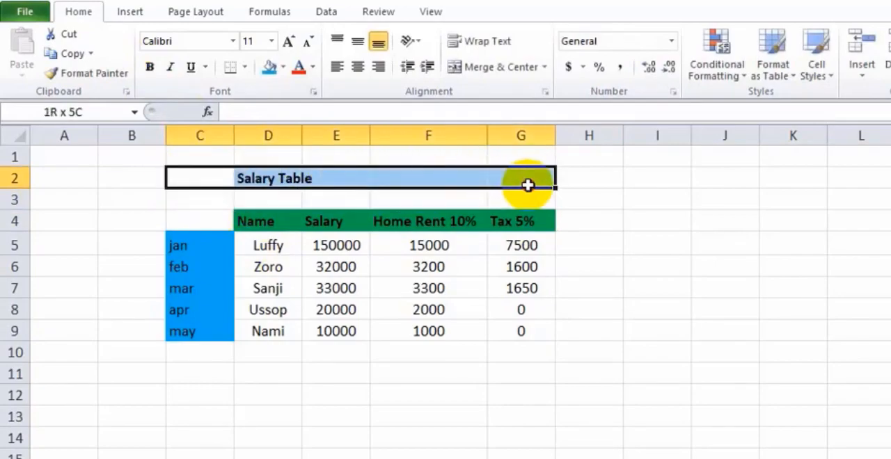
{"action": "left_click", "coordinate": [503, 67]}
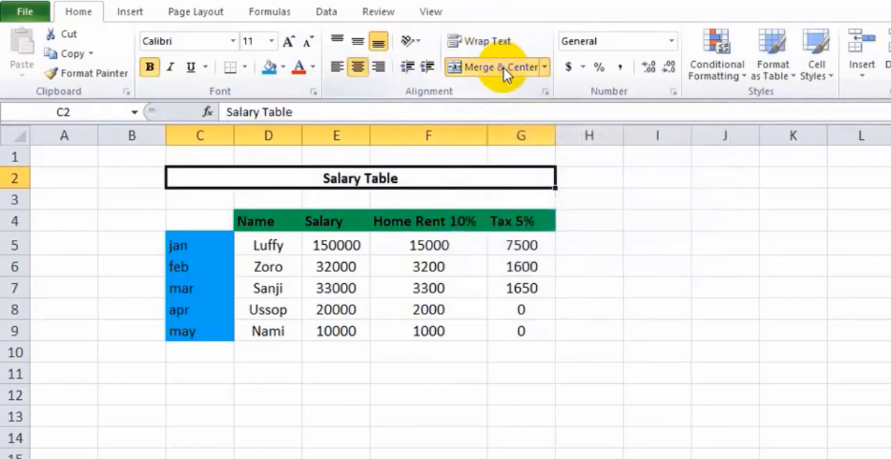
{"action": "left_click", "coordinate": [94, 261]}
Fill the merged title row C2:G2 with a light blue color
{"action": "left_click", "coordinate": [240, 174]}
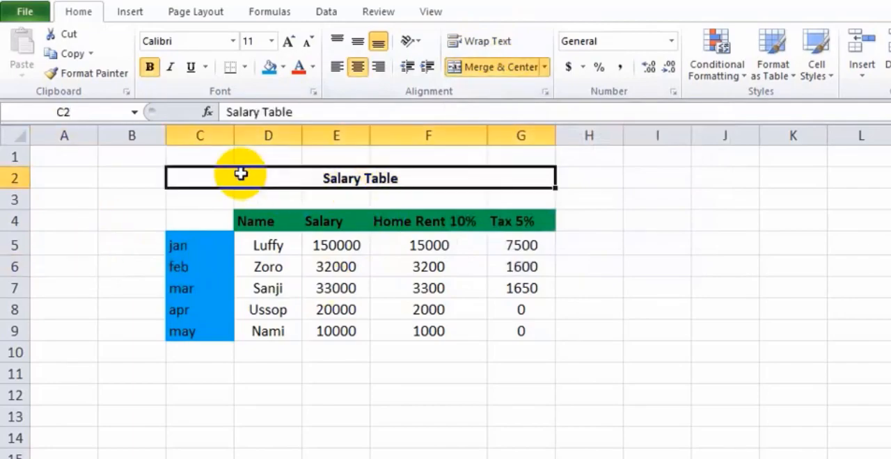
{"action": "left_click", "coordinate": [283, 67]}
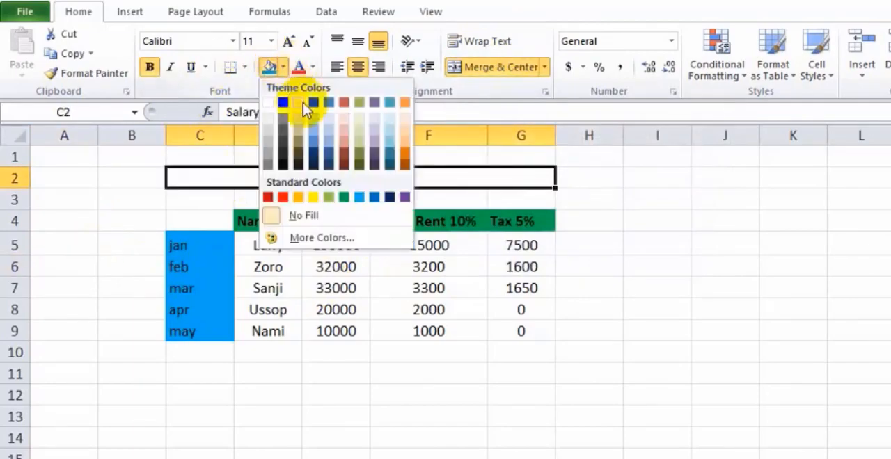
{"action": "left_click", "coordinate": [389, 130]}
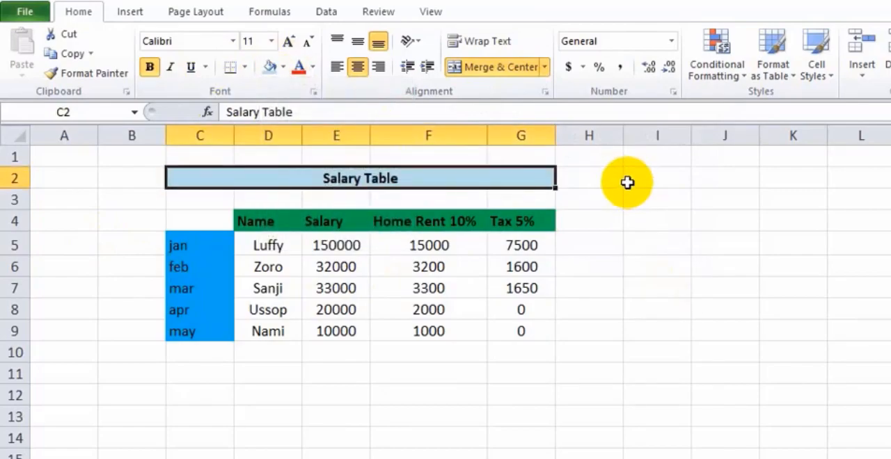
{"action": "left_click", "coordinate": [519, 333]}
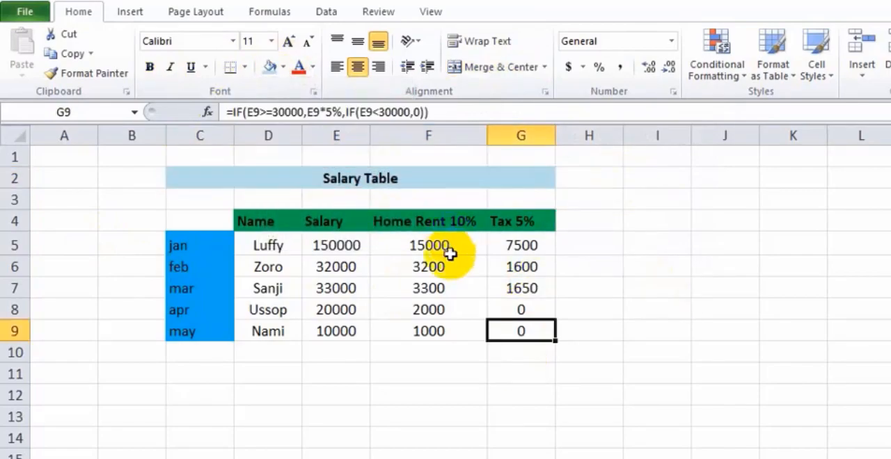
Apply the dollar accounting number format to the January salary in E5
{"action": "left_click", "coordinate": [358, 245]}
{"action": "double_click", "coordinate": [358, 245]}
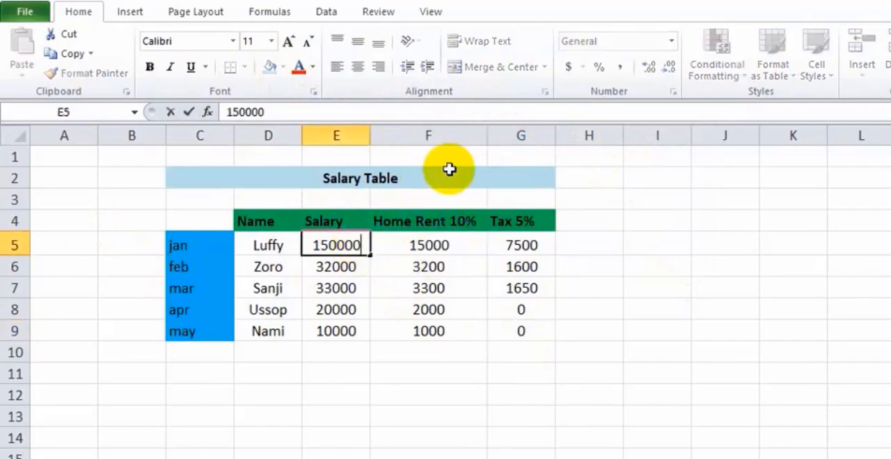
{"action": "left_click", "coordinate": [348, 246]}
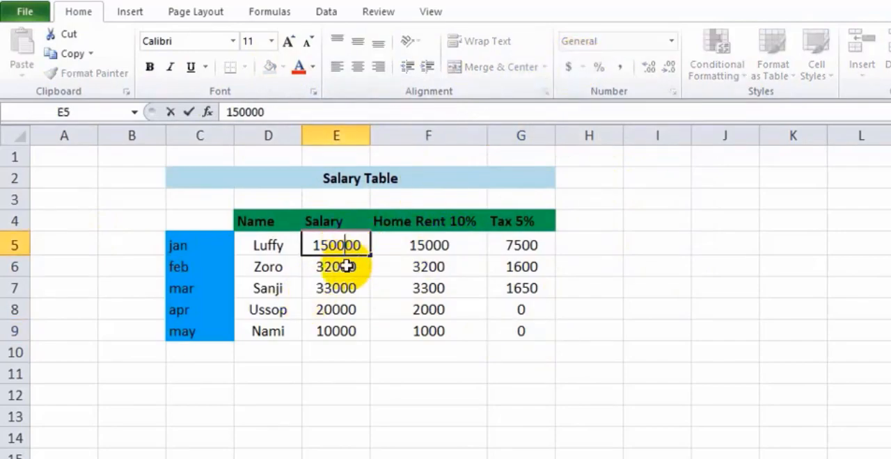
{"action": "key", "text": "Escape"}
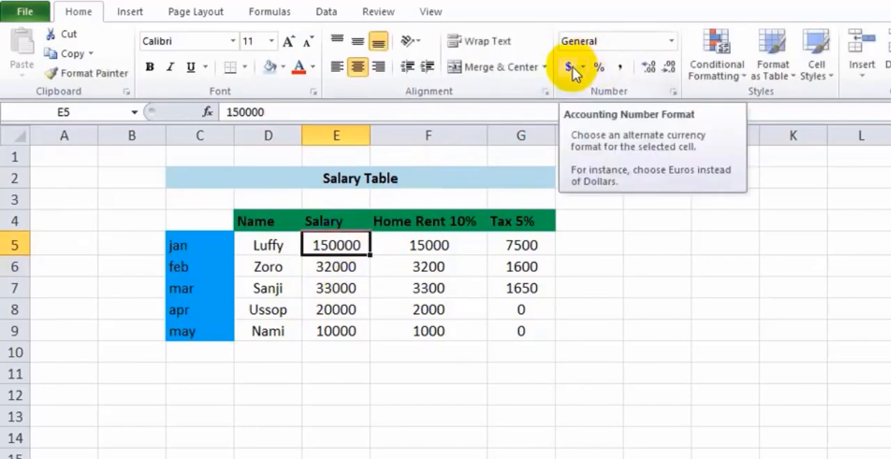
{"action": "left_click", "coordinate": [569, 67]}
Examine the currency symbols available in the additional accounting formats for E5, leaving the format as it is
{"action": "left_click", "coordinate": [582, 68]}
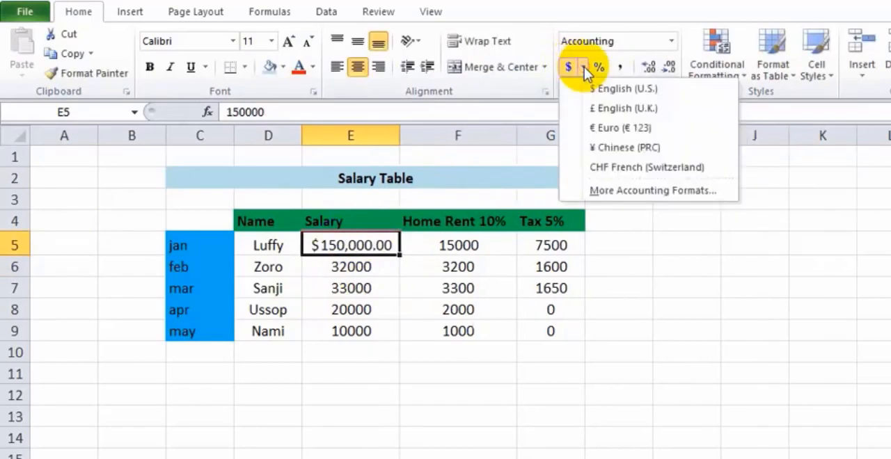
{"action": "left_click", "coordinate": [641, 191]}
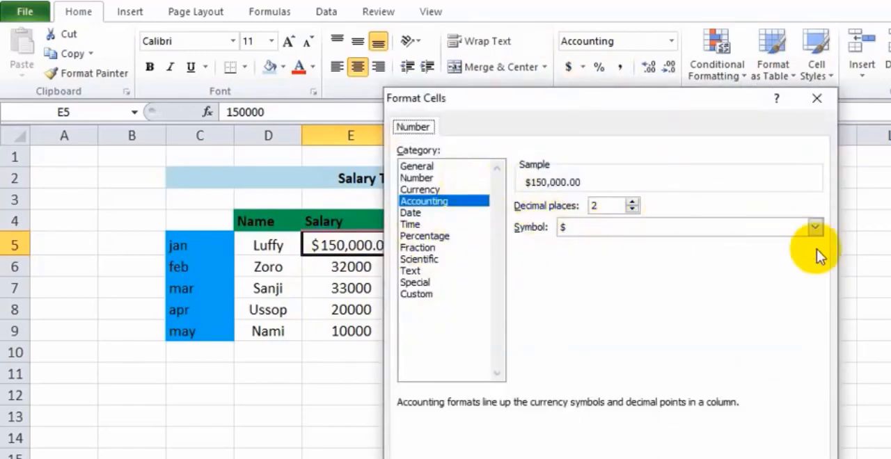
{"action": "left_click", "coordinate": [816, 227]}
{"action": "mouse_move", "coordinate": [815, 258]}
{"action": "left_mouse_down"}
{"action": "mouse_move", "coordinate": [815, 274]}
{"action": "mouse_move", "coordinate": [816, 261]}
{"action": "left_mouse_up"}
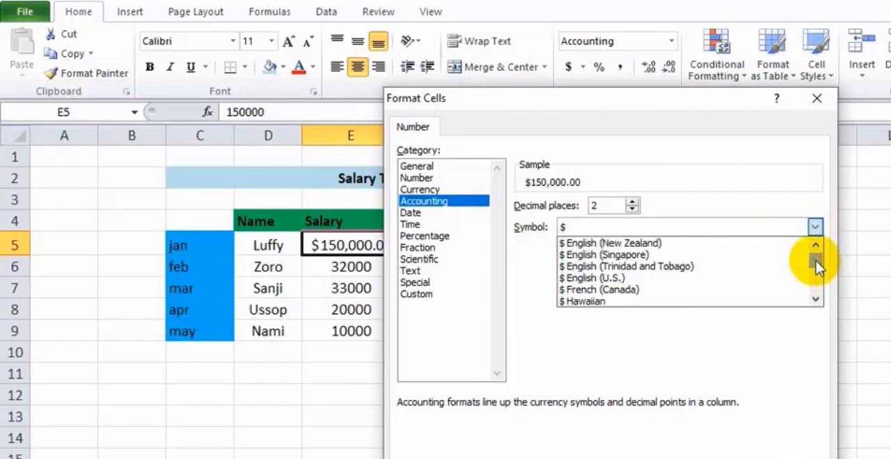
{"action": "left_click", "coordinate": [823, 99]}
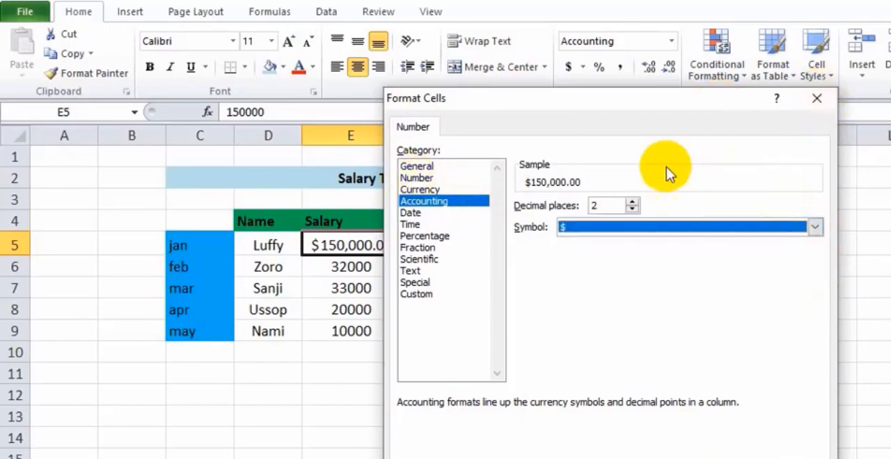
{"action": "left_click", "coordinate": [821, 96]}
Apply the dollar accounting number format to the remaining salaries in E6:E9
{"action": "key", "text": "Down"}
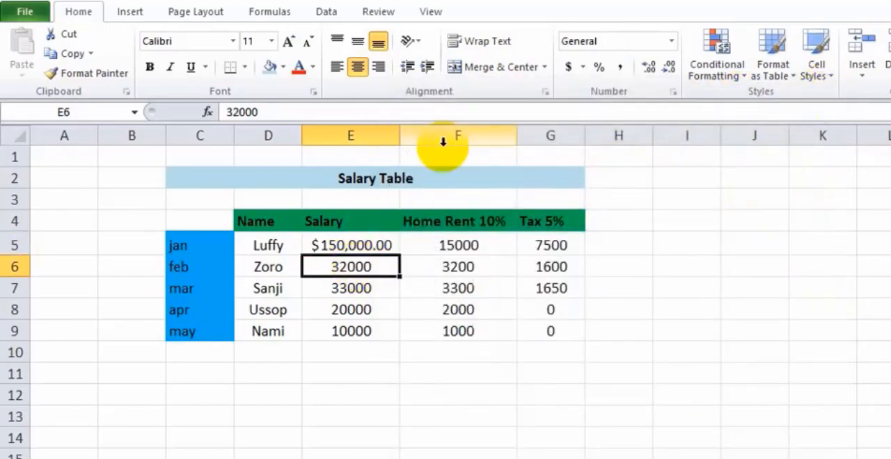
{"action": "left_click", "coordinate": [568, 67]}
{"action": "left_click", "coordinate": [366, 282]}
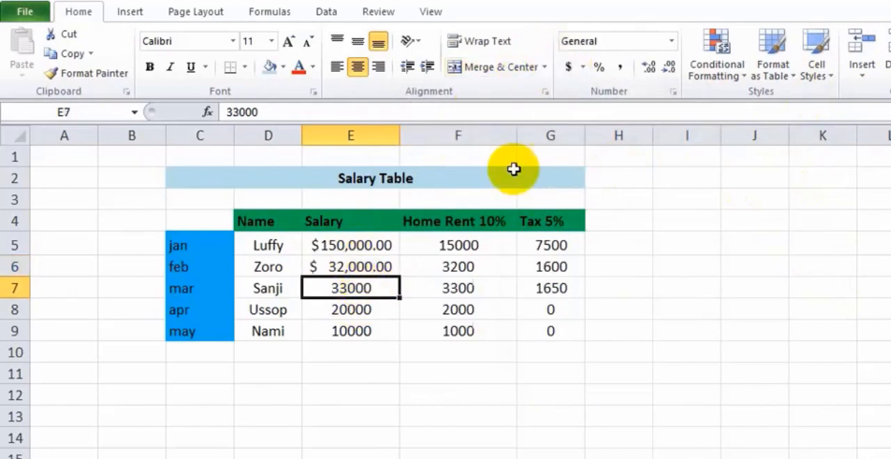
{"action": "left_click", "coordinate": [568, 66]}
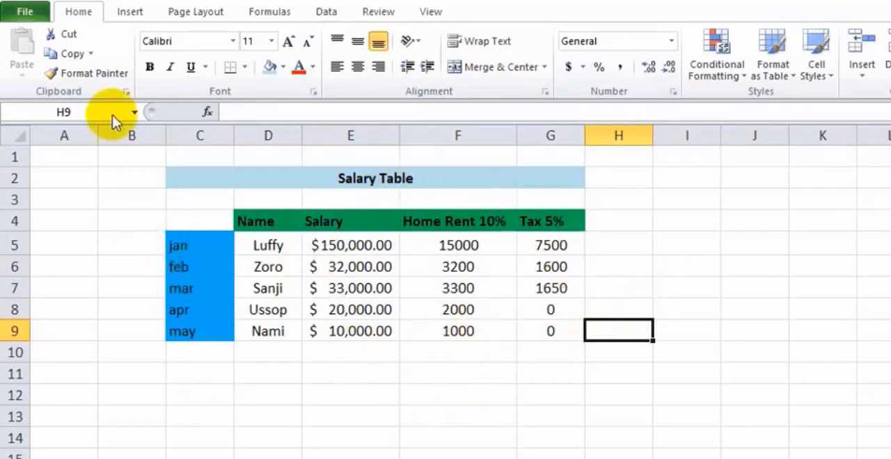
Insert a 2-D clustered column chart based on the table range C4:G9
{"action": "left_click", "coordinate": [130, 10]}
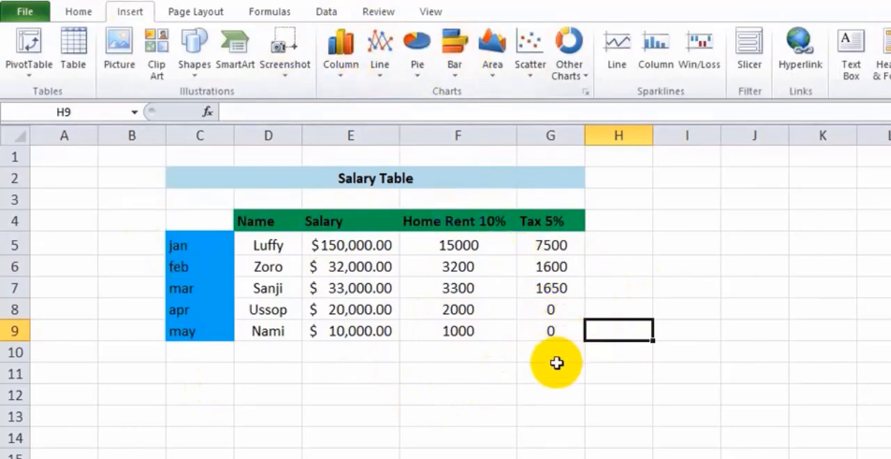
{"action": "left_click", "coordinate": [139, 264]}
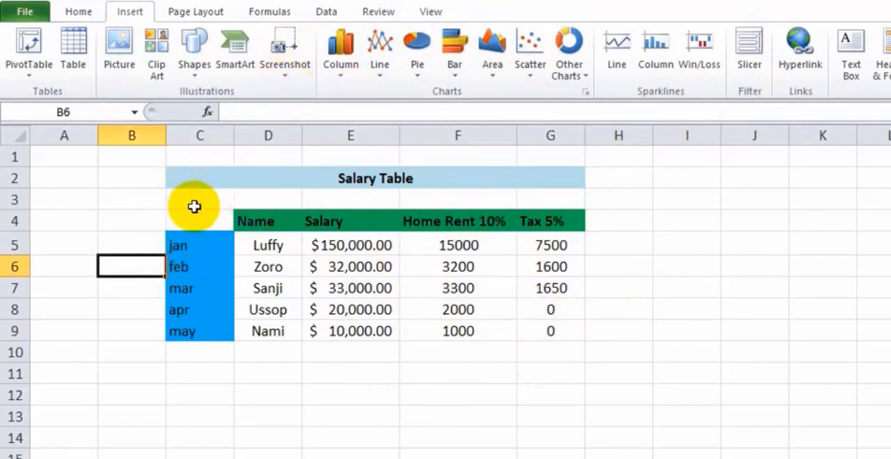
{"action": "left_click_drag", "start_coordinate": [186, 220], "coordinate": [553, 340]}
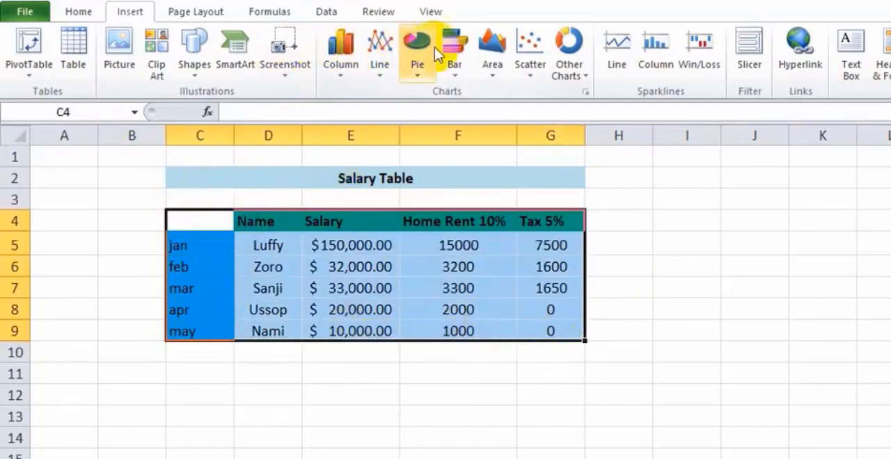
{"action": "left_click", "coordinate": [342, 69]}
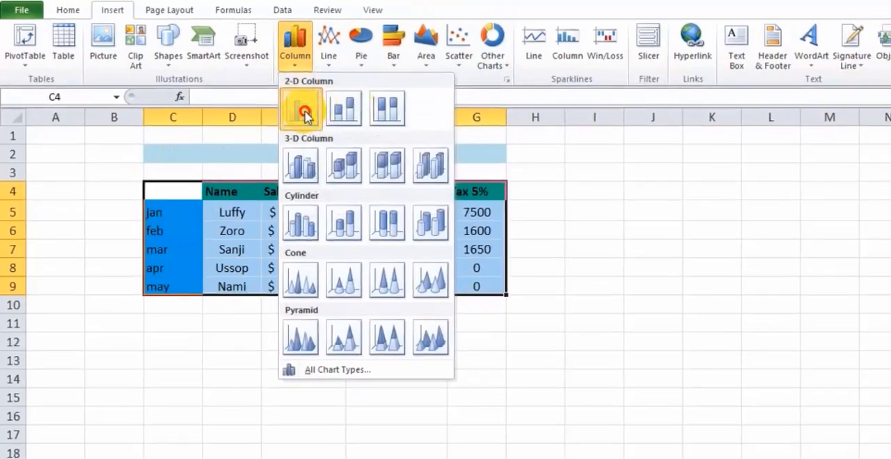
{"action": "left_click", "coordinate": [315, 112]}
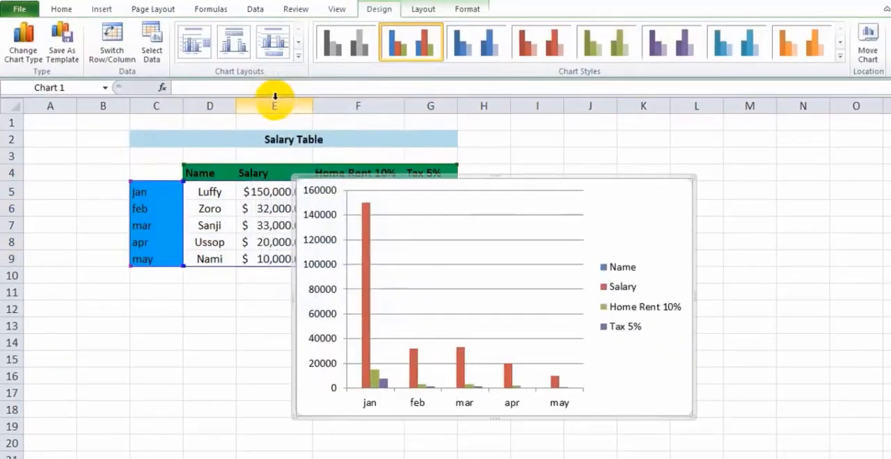
Move the column chart directly below the salary table so that it covers none of the data
{"action": "left_click_drag", "start_coordinate": [611, 188], "coordinate": [821, 164]}
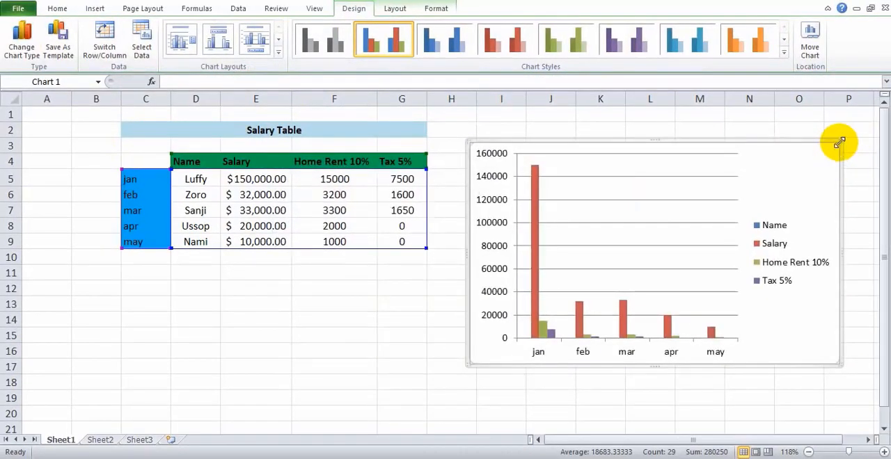
{"action": "left_click_drag", "start_coordinate": [840, 143], "coordinate": [769, 201]}
{"action": "left_click_drag", "start_coordinate": [665, 265], "coordinate": [339, 354]}
{"action": "left_click_drag", "start_coordinate": [730, 235], "coordinate": [378, 292]}
{"action": "left_click", "coordinate": [605, 220]}
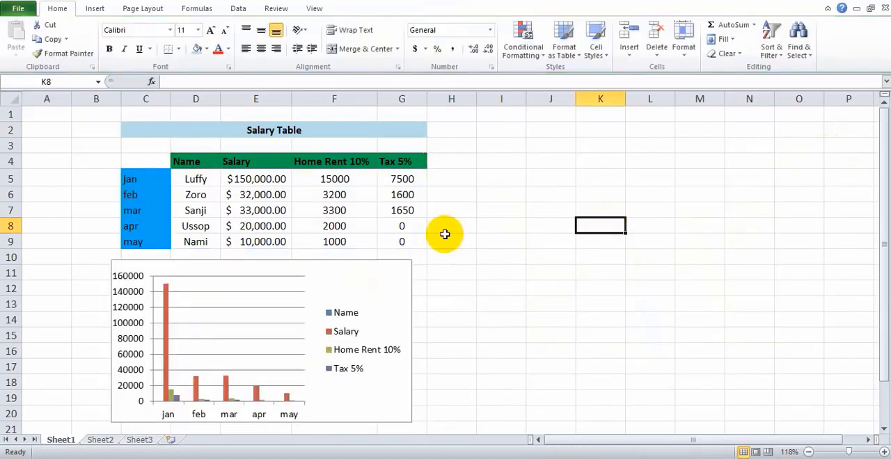
Set the April salary in E8 to 50000
{"action": "left_click", "coordinate": [245, 229]}
{"action": "double_click", "coordinate": [246, 226]}
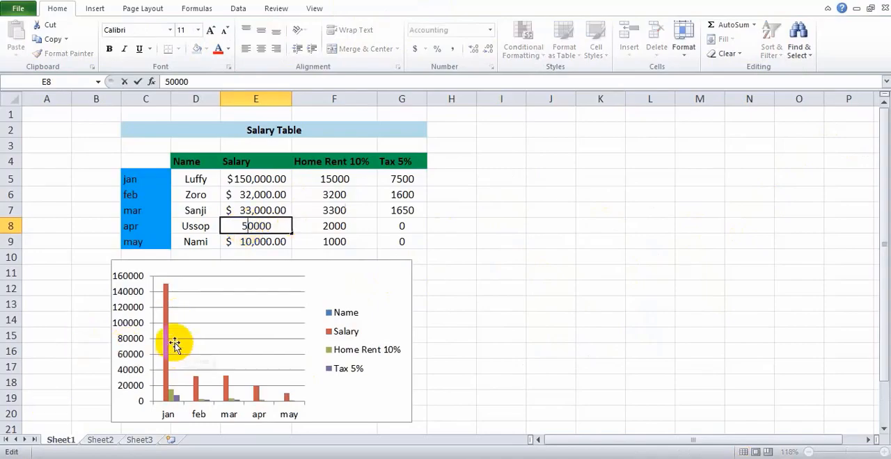
{"action": "key", "text": "Return"}
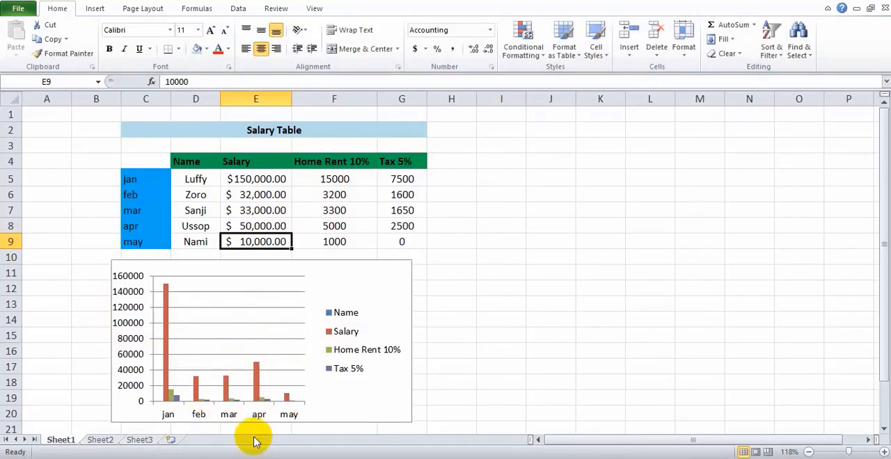
Raise the April salary in E8 to 1000000
{"action": "left_click", "coordinate": [246, 225]}
{"action": "double_click", "coordinate": [247, 227]}
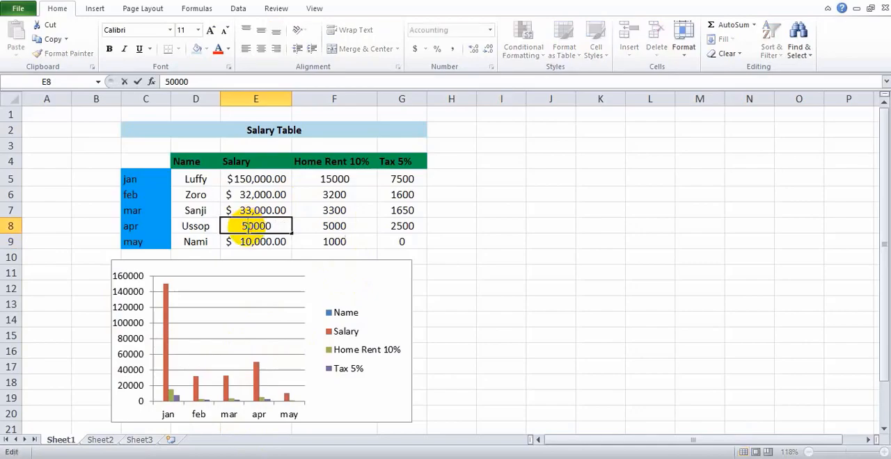
{"action": "type", "text": "000"}
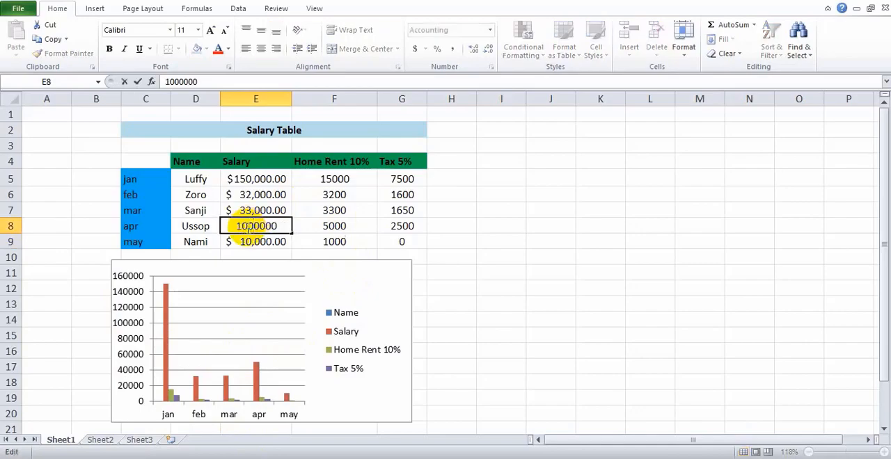
{"action": "left_click", "coordinate": [327, 240]}
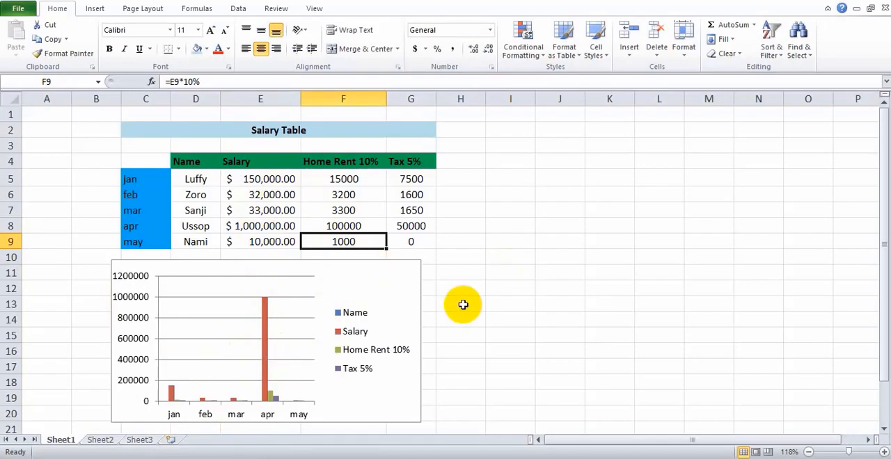
Select the area around the table and chart, check the sheet's print preview, and return to the worksheet
{"action": "left_click_drag", "start_coordinate": [460, 425], "coordinate": [84, 125]}
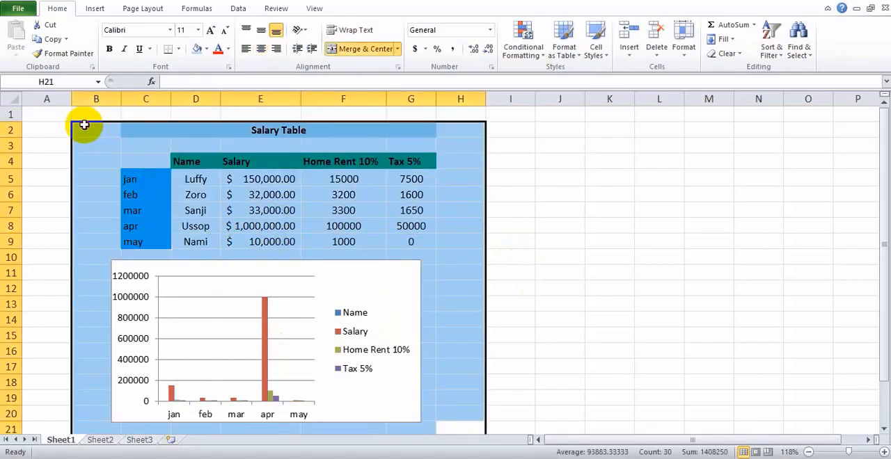
{"action": "key", "text": "ctrl+p"}
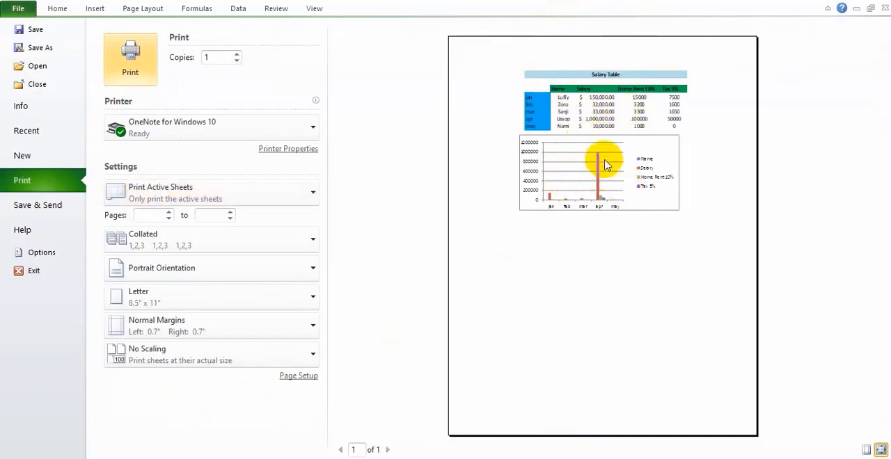
{"action": "left_click", "coordinate": [48, 274]}
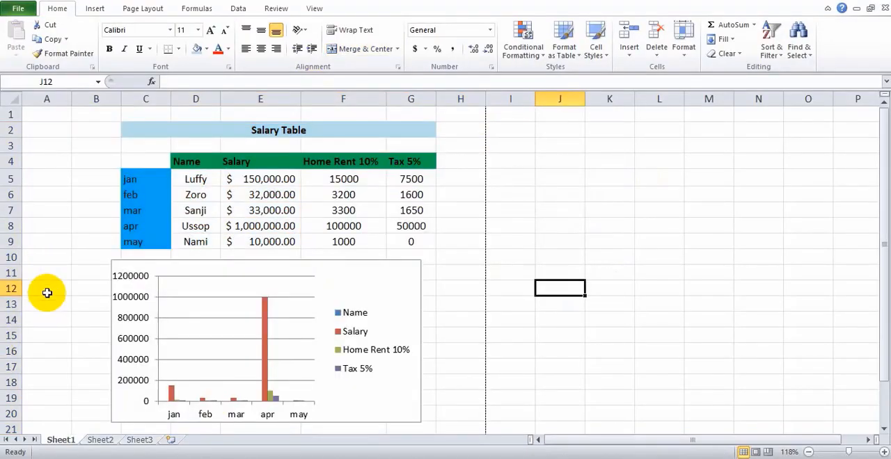
Save the workbook in the Documents folder as an Excel Workbook named "testexce"
{"action": "left_click", "coordinate": [17, 10]}
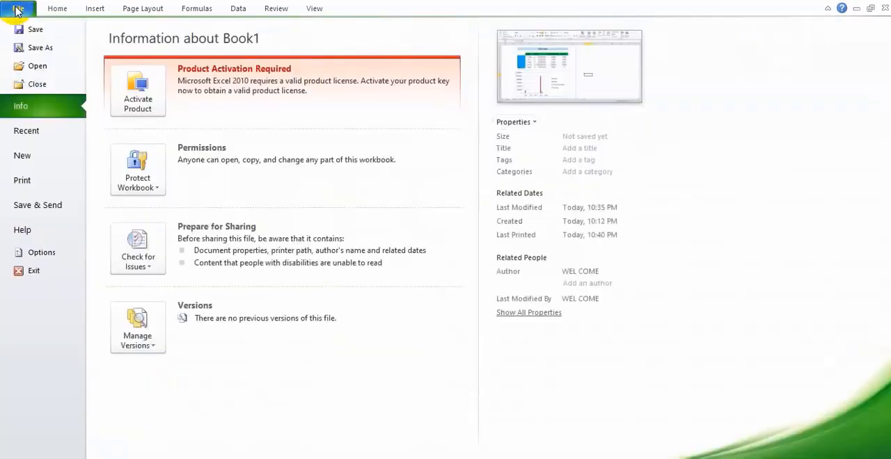
{"action": "left_click", "coordinate": [36, 49]}
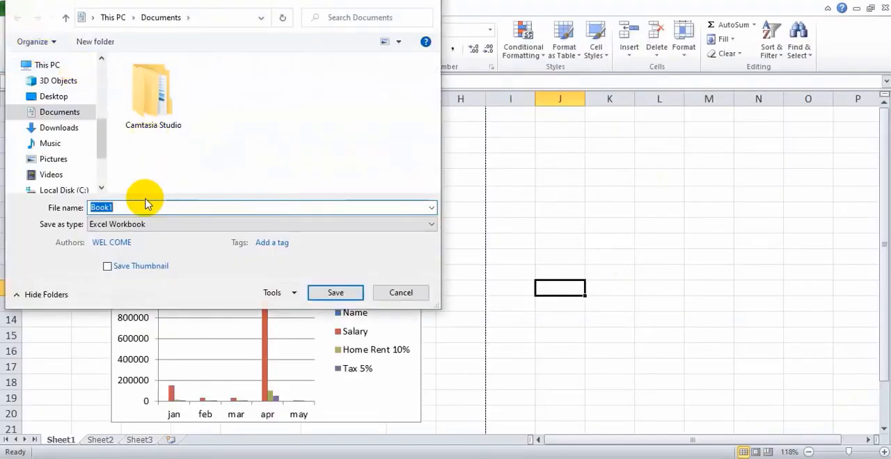
{"action": "type", "text": "testexcel"}
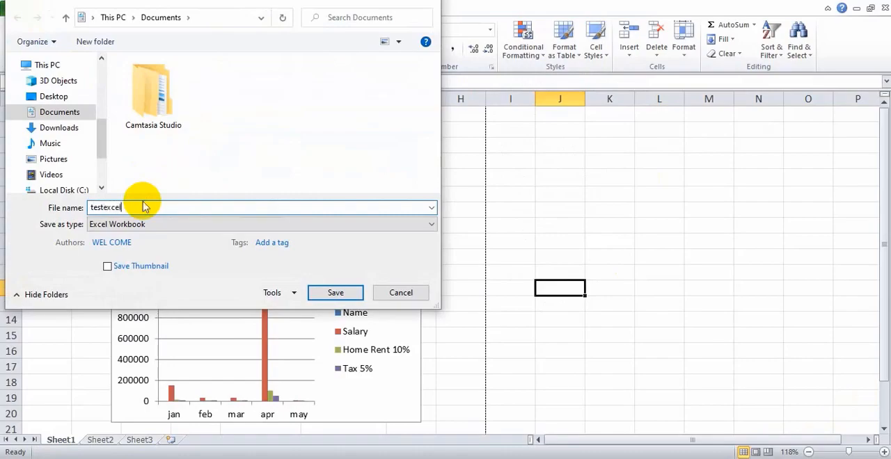
{"action": "left_click", "coordinate": [326, 293]}
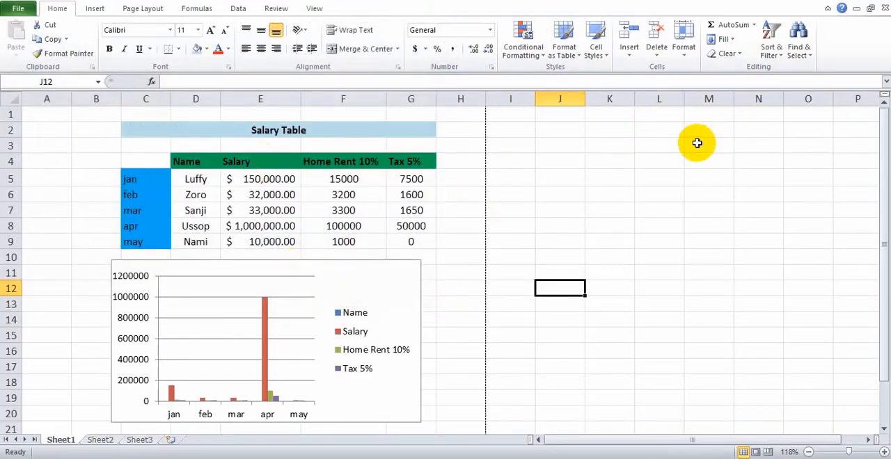
Find the salary 32000 in the table and replace it with 430000 using Find and Replace
{"action": "left_click", "coordinate": [799, 49]}
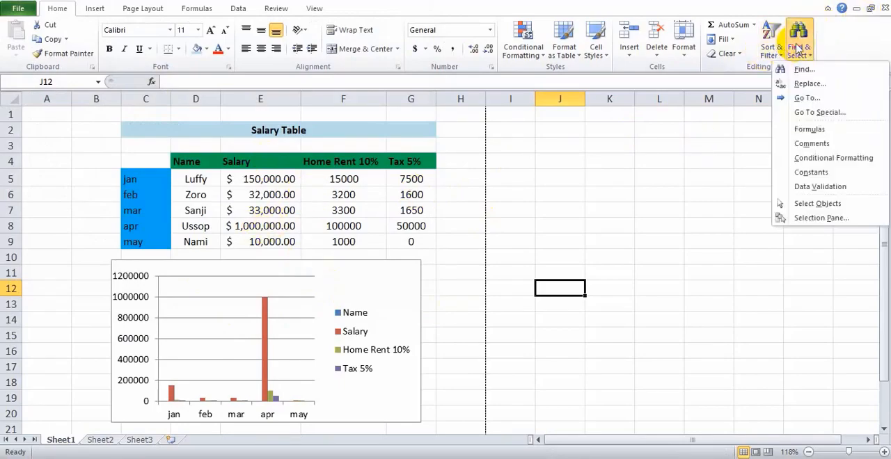
{"action": "left_click", "coordinate": [833, 83]}
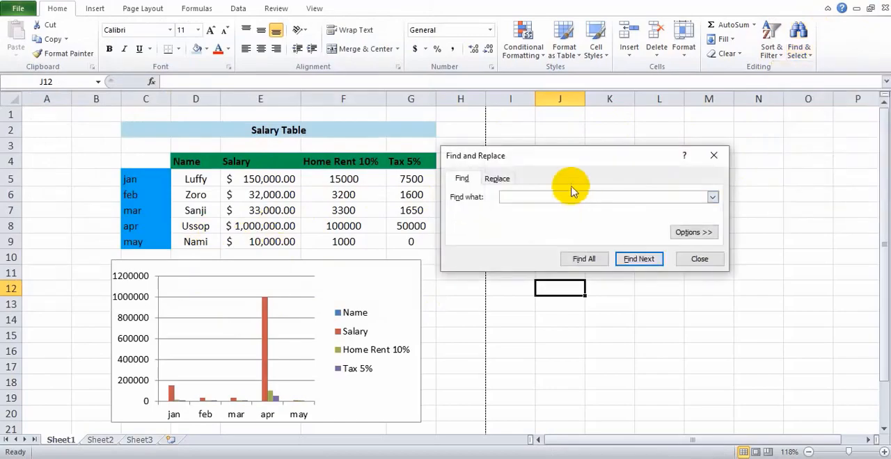
{"action": "left_click", "coordinate": [500, 179]}
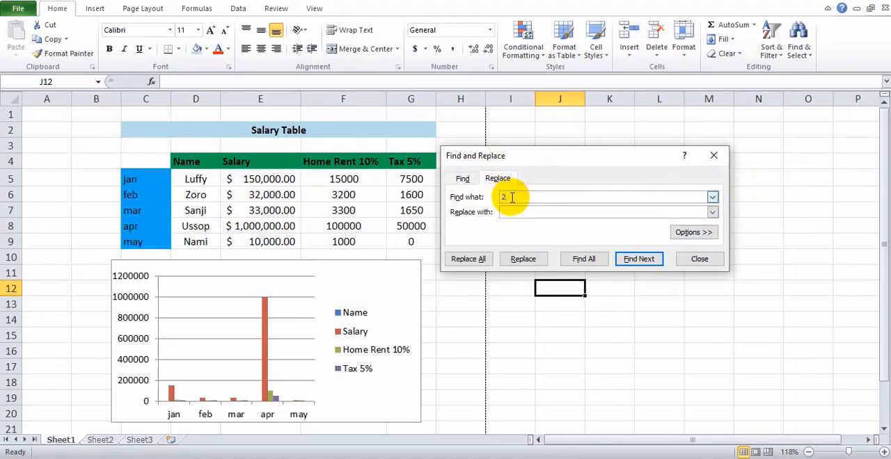
{"action": "type", "text": "32000"}
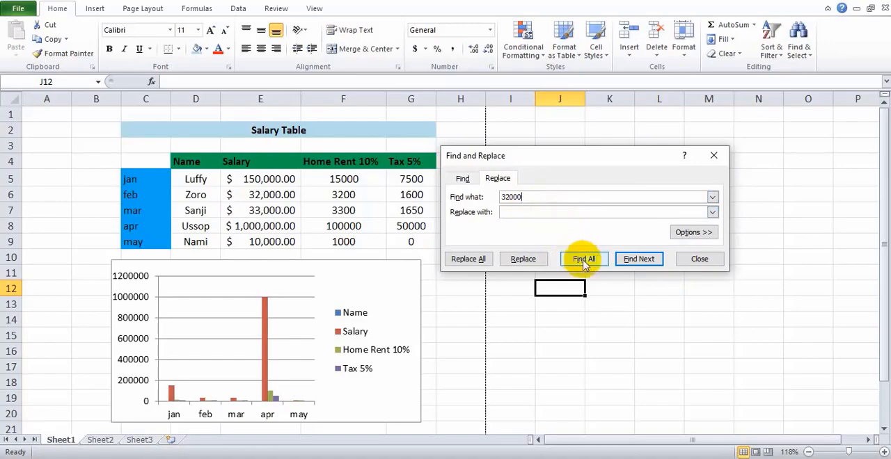
{"action": "left_click", "coordinate": [632, 260]}
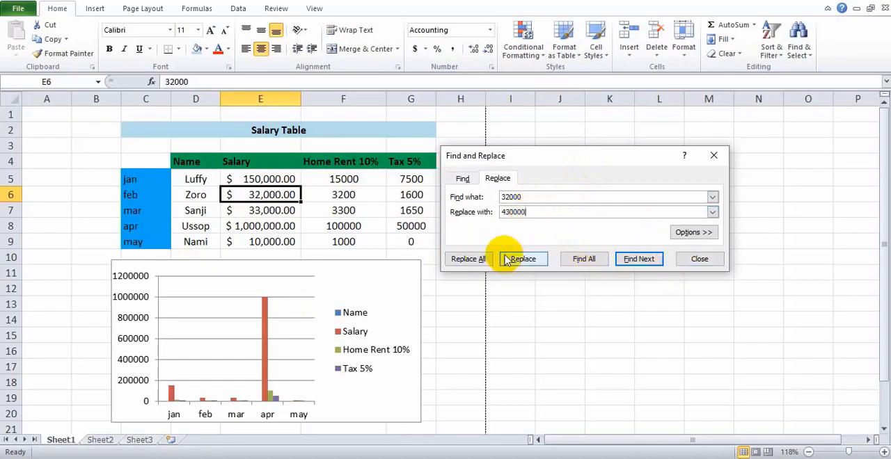
{"action": "left_click", "coordinate": [534, 264]}
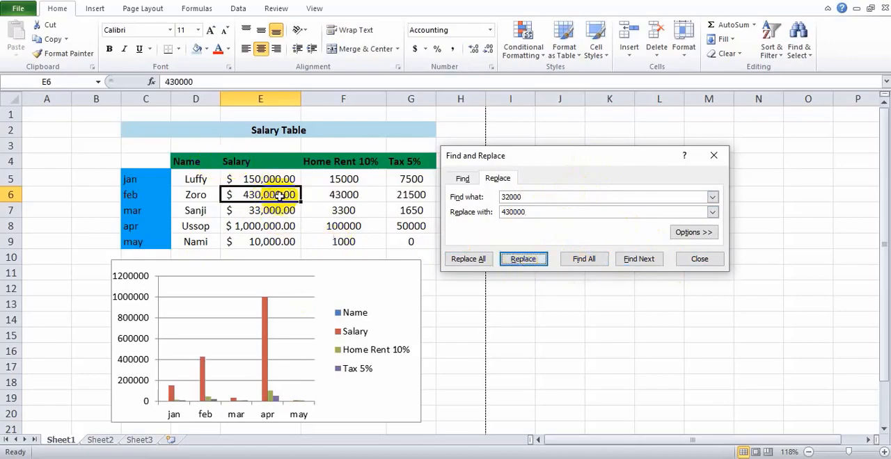
{"action": "key", "text": "Escape"}
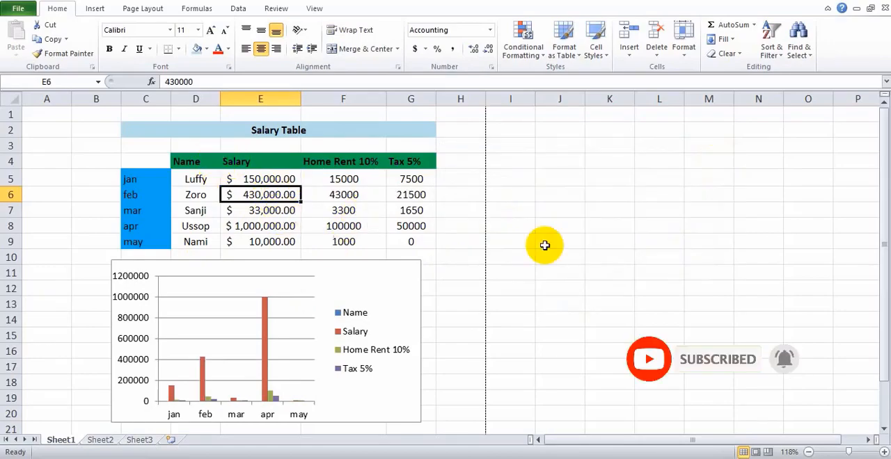